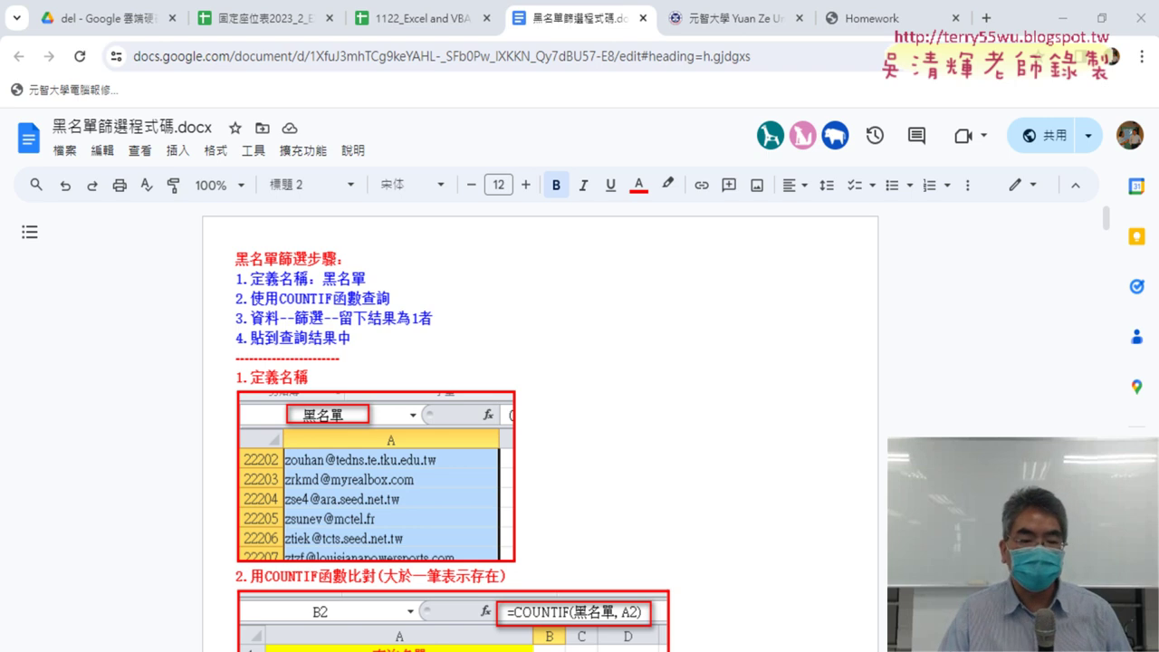
# Step: Switch to the workbook's 查詢名單 sheet and select columns A and B to check the entries
pyautogui.hotkey('alt', 'Tab')
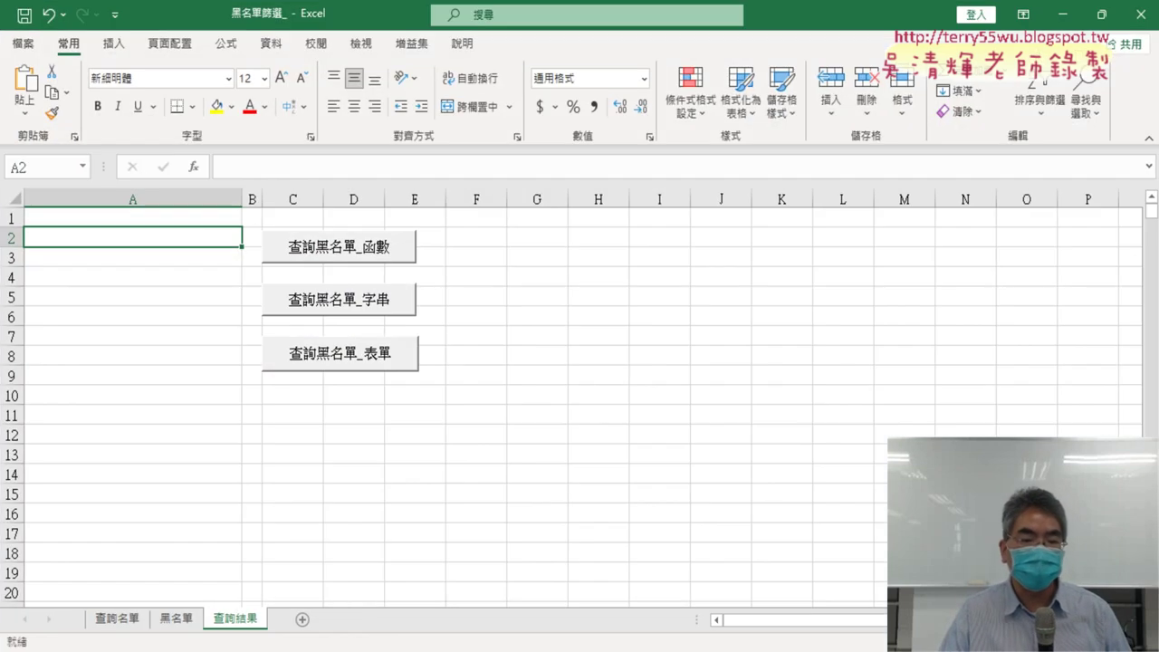
pyautogui.click(140, 618)
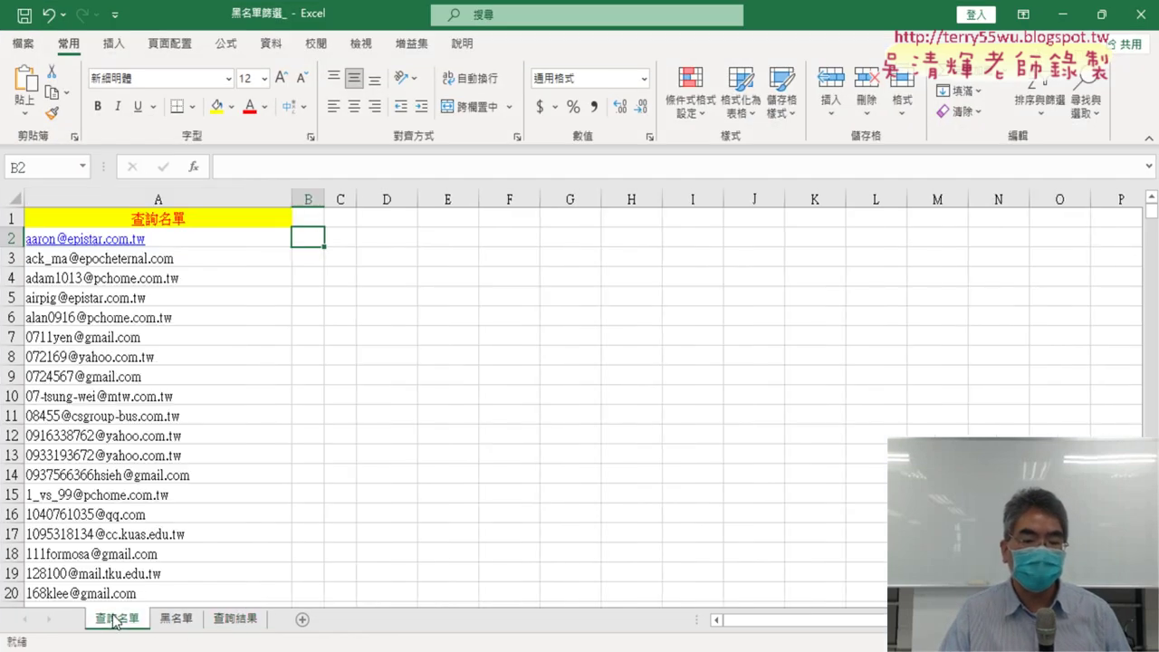
pyautogui.click(213, 197)
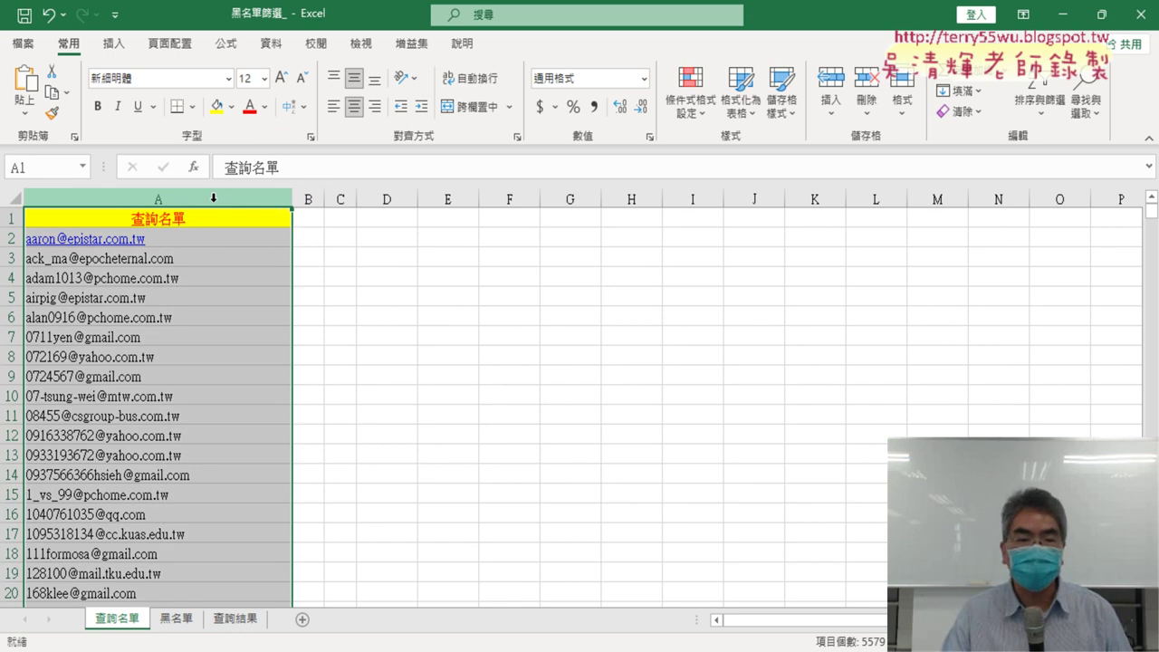
pyautogui.click(316, 198)
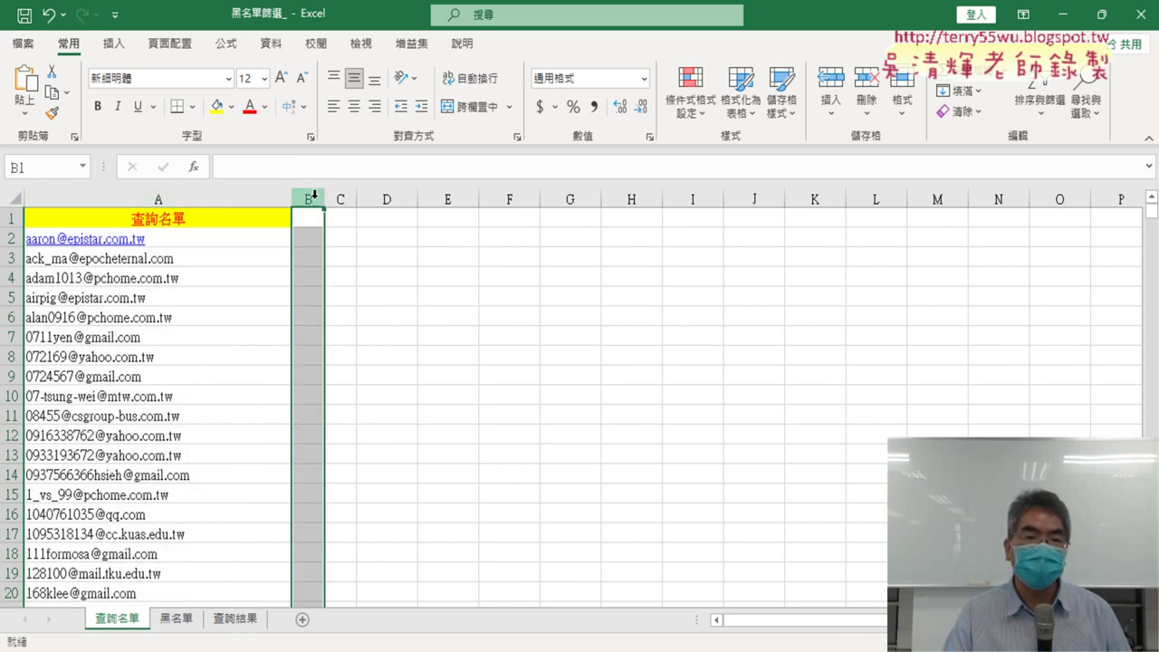
pyautogui.click(263, 220)
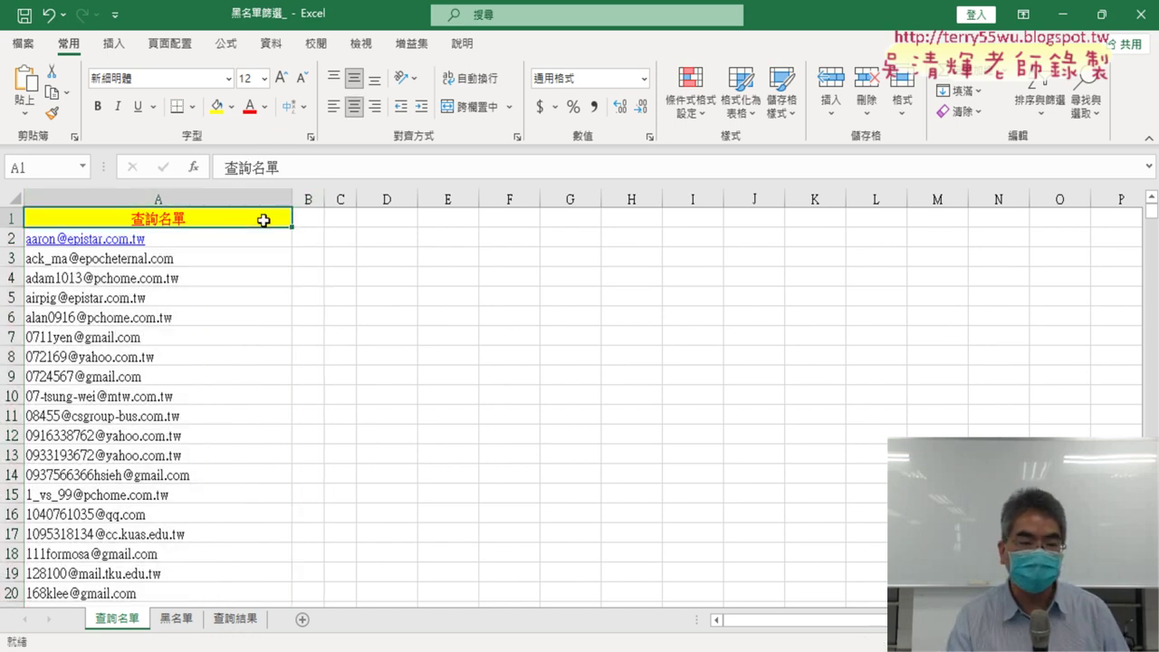
# Step: Find the first email block ending at row 1000, with blank row 1001 before emails resume at A1002
pyautogui.hotkey('ctrl', 'Down')
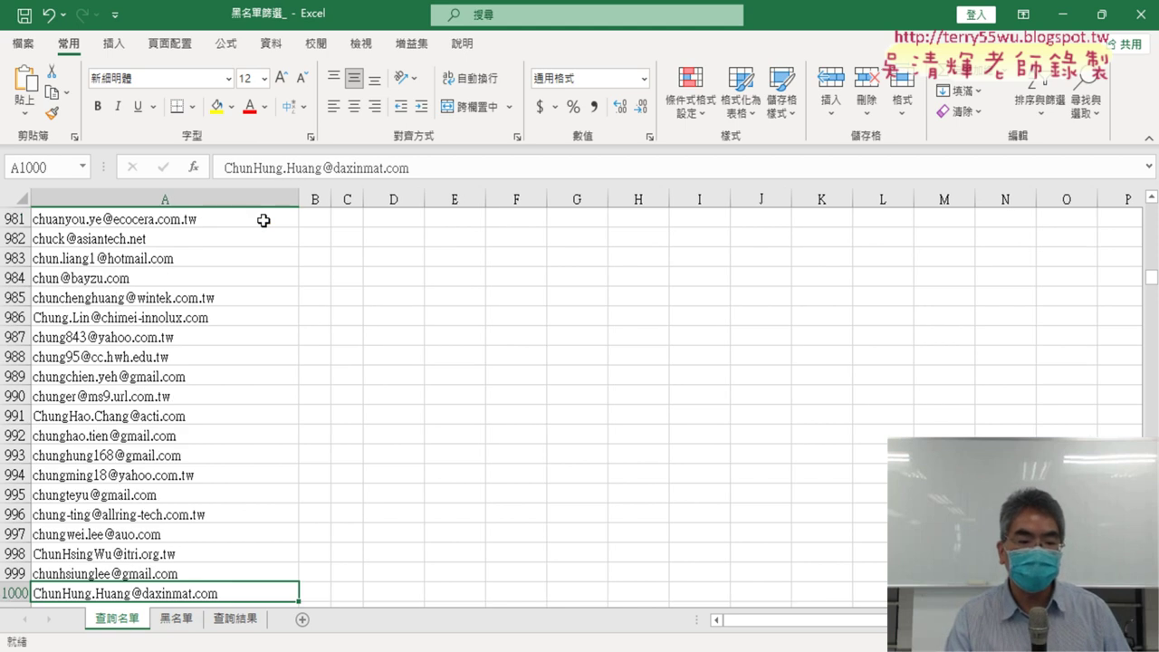
pyautogui.press('Down')
pyautogui.press('Down')
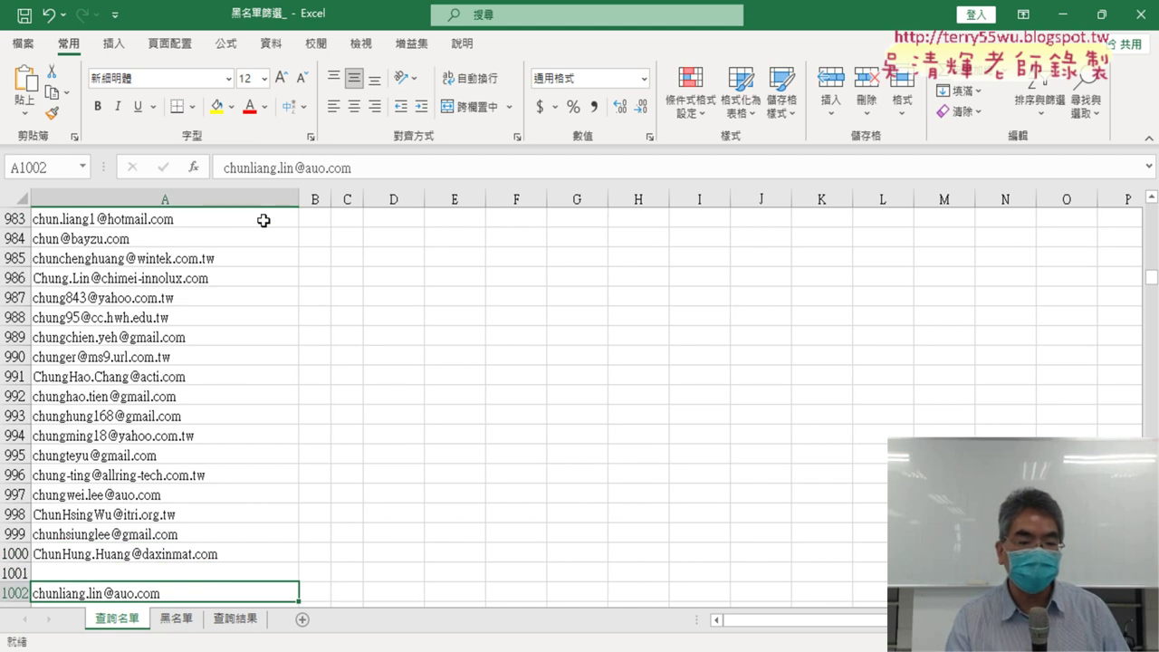
pyautogui.press('Down')
pyautogui.press('Down')
pyautogui.press('Down')
pyautogui.press('Down')
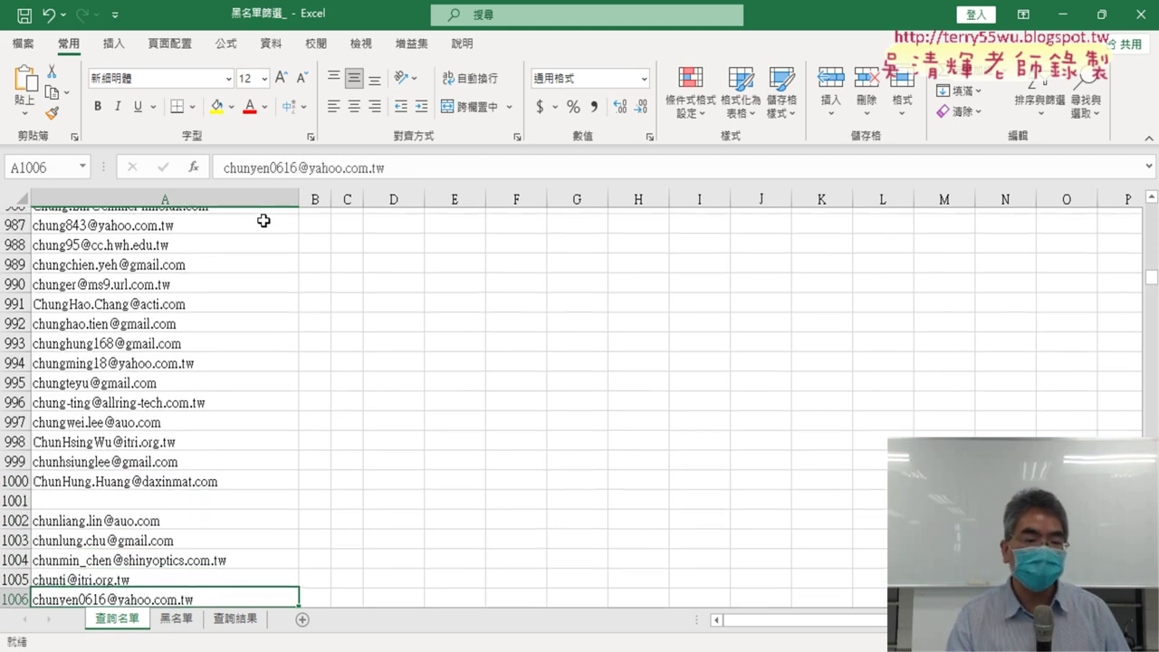
pyautogui.press('Down')
pyautogui.press('Up')
pyautogui.press('Up')
pyautogui.press('Up')
pyautogui.press('Up')
pyautogui.press('Up')
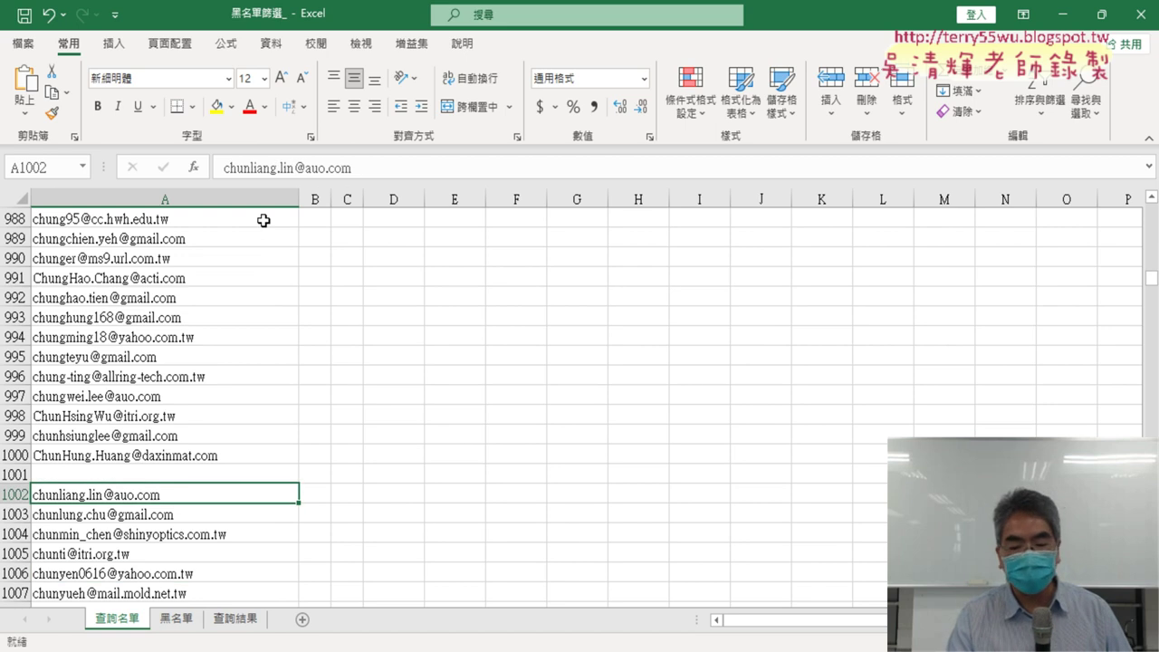
pyautogui.press('Up')
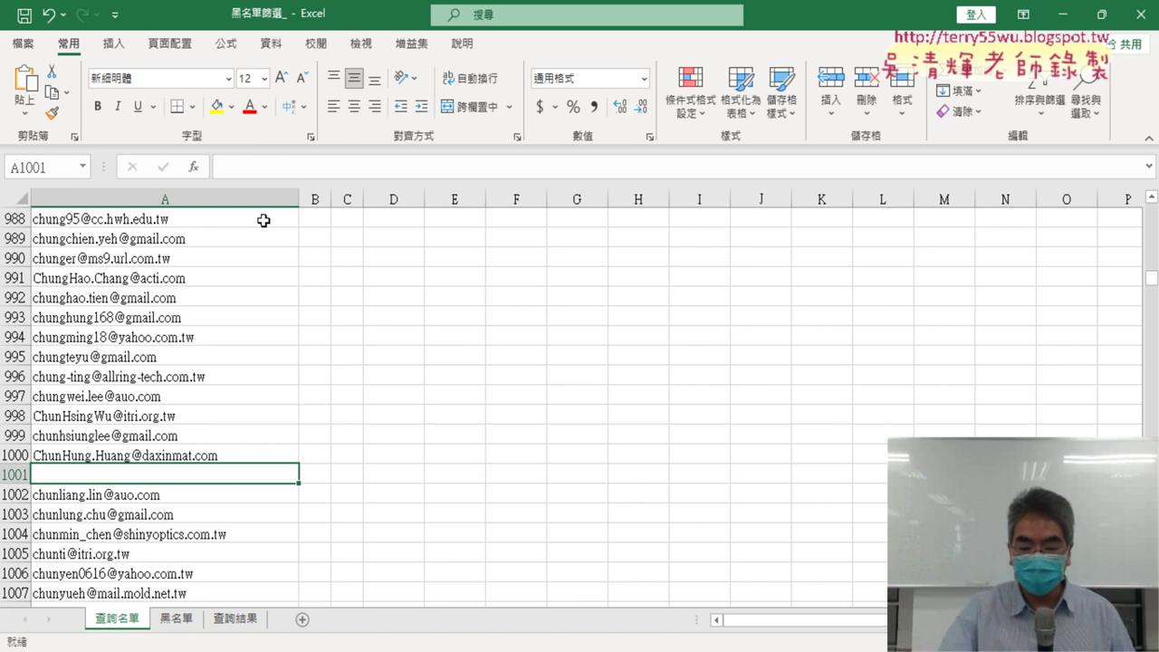
pyautogui.press('Down')
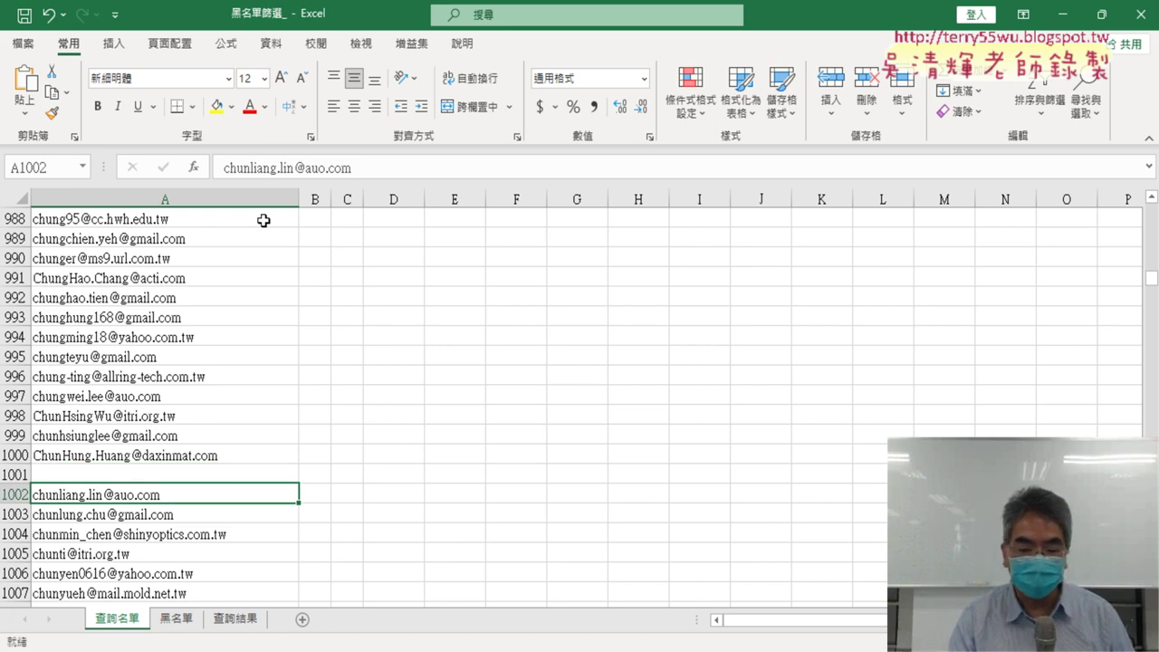
# Step: Confirm the list really ends at A5580, return to the A1 header, and select B2
pyautogui.hotkey('ctrl', 'Down')
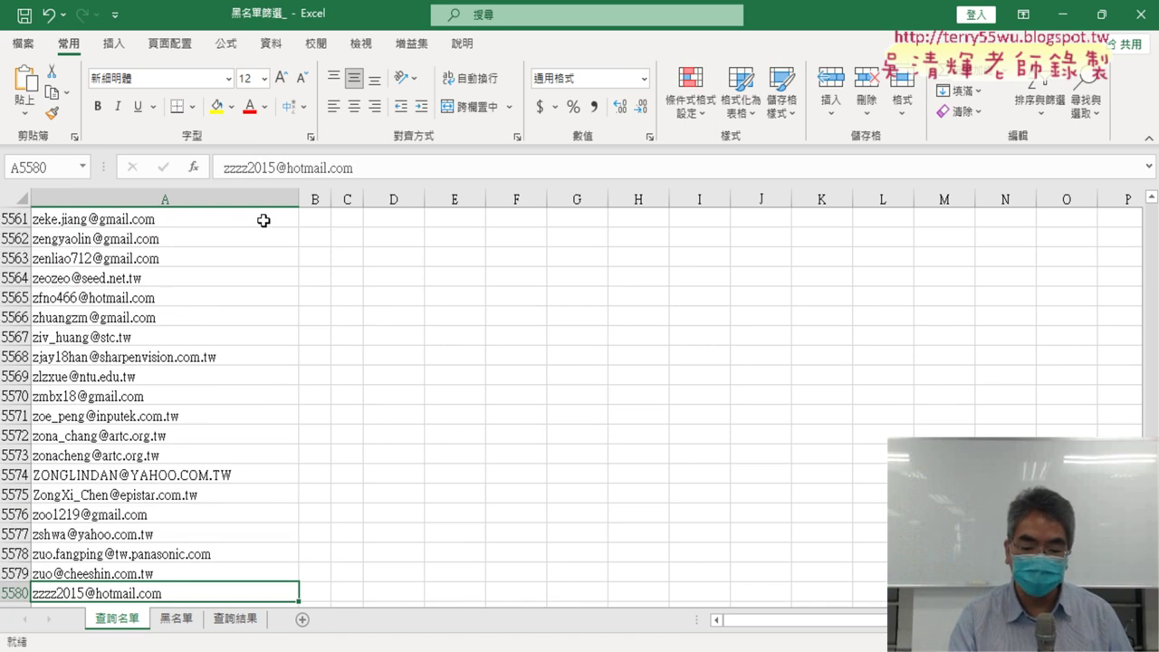
pyautogui.hotkey('ctrl', 'Up')
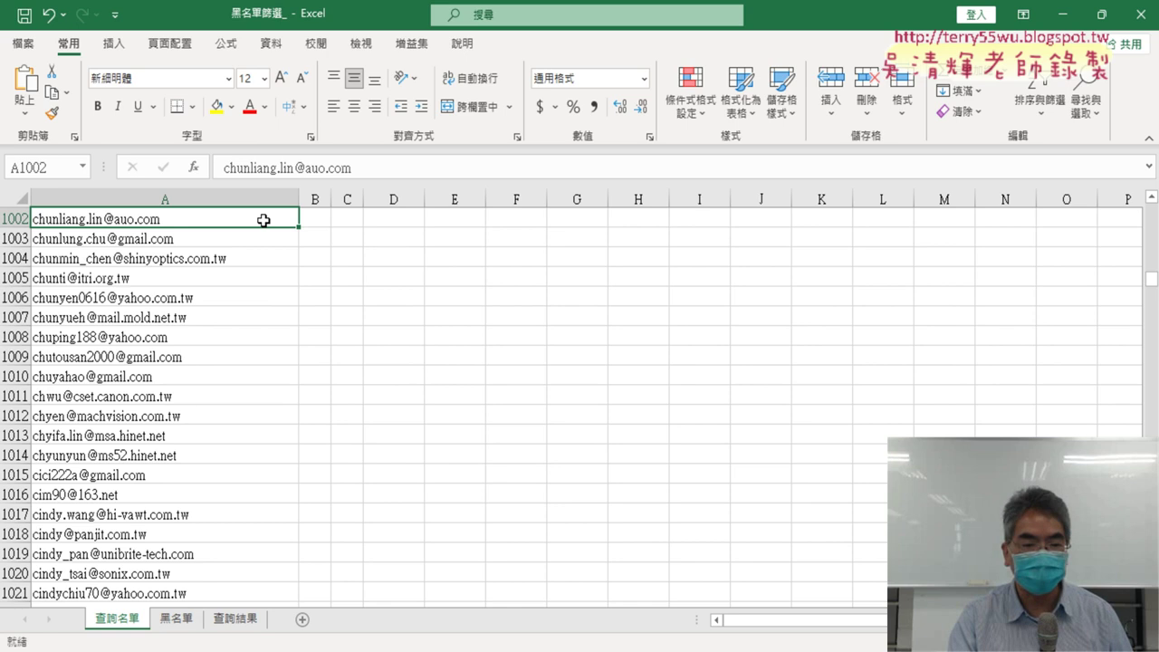
pyautogui.hotkey('ctrl', 'Up')
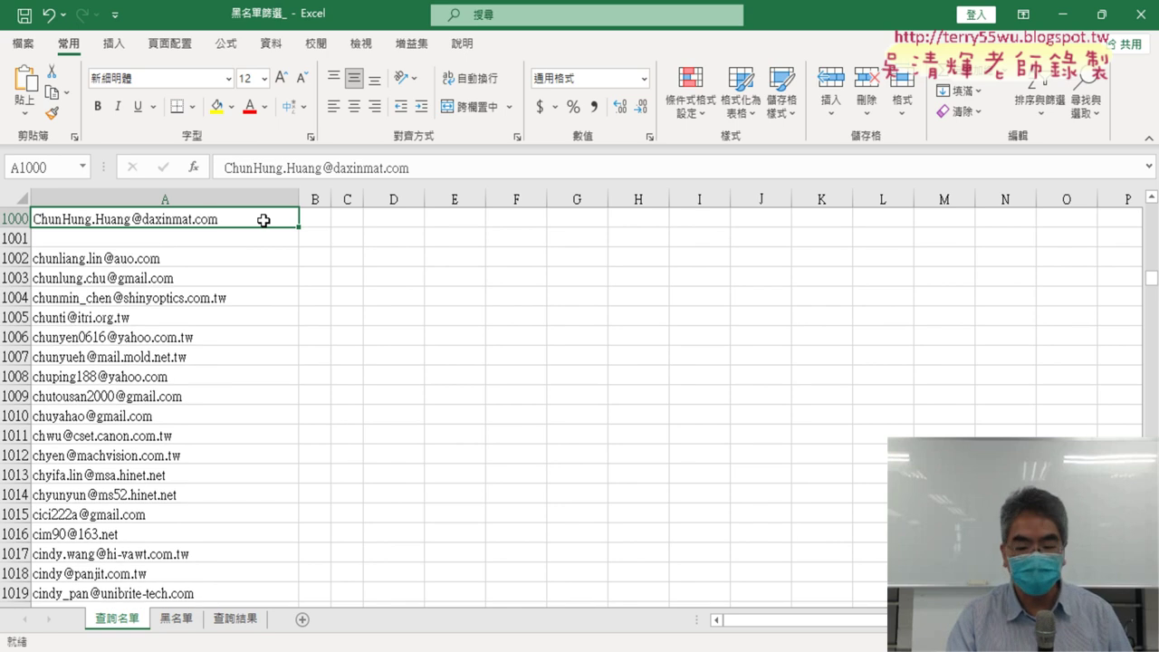
pyautogui.hotkey('ctrl', 'Up')
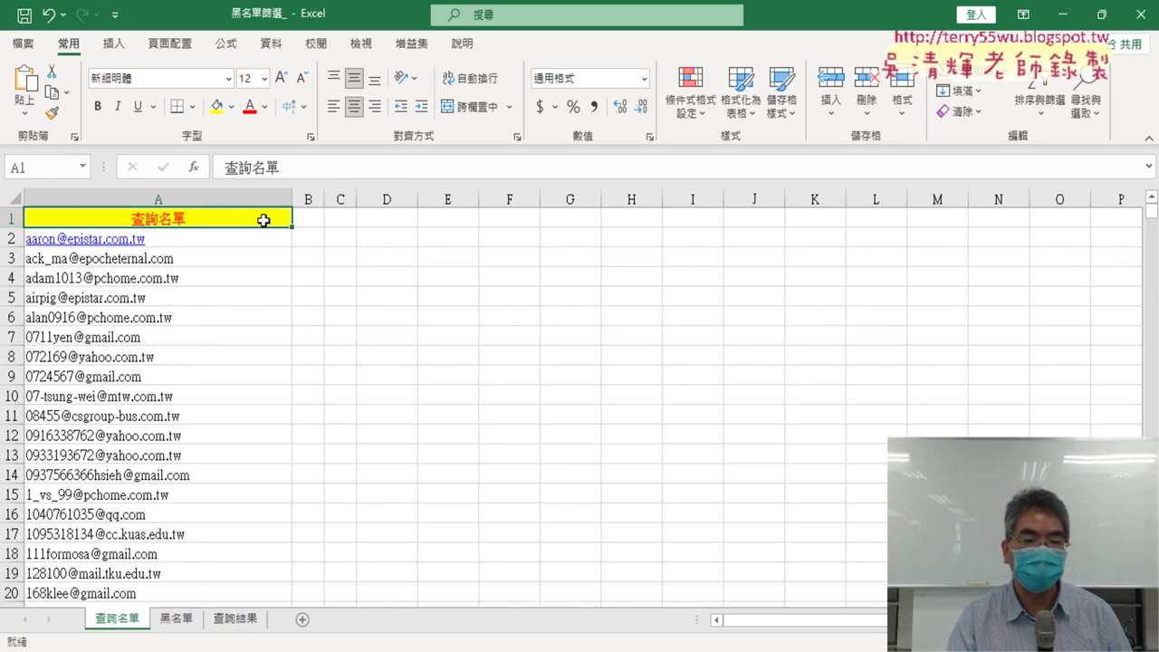
pyautogui.press('Down')
pyautogui.press('Down')
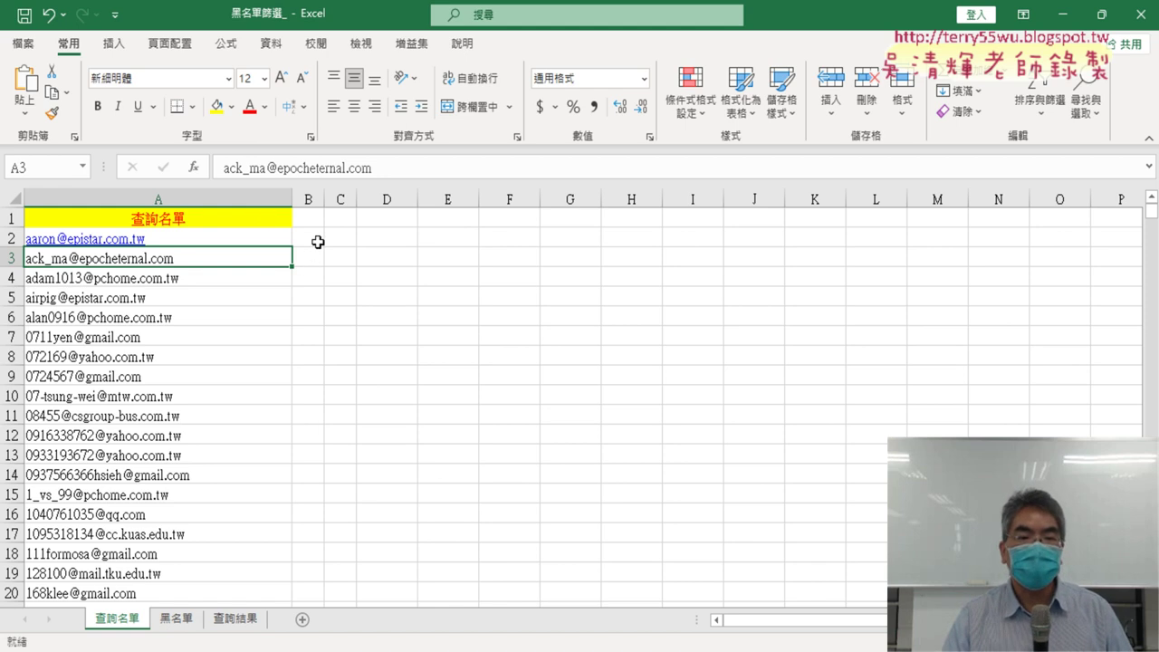
pyautogui.click(317, 239)
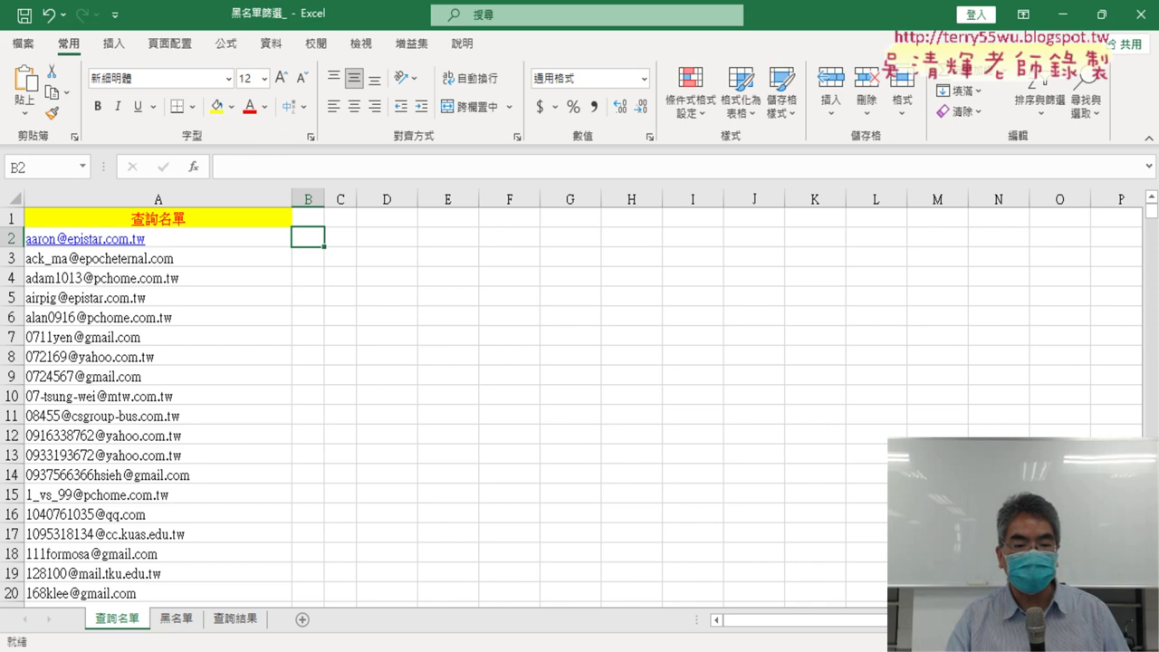
# Step: In the Google Docs notes, select the keywords 黑名單, COUNTIF and 篩選 in steps 1–3
pyautogui.click(313, 580)
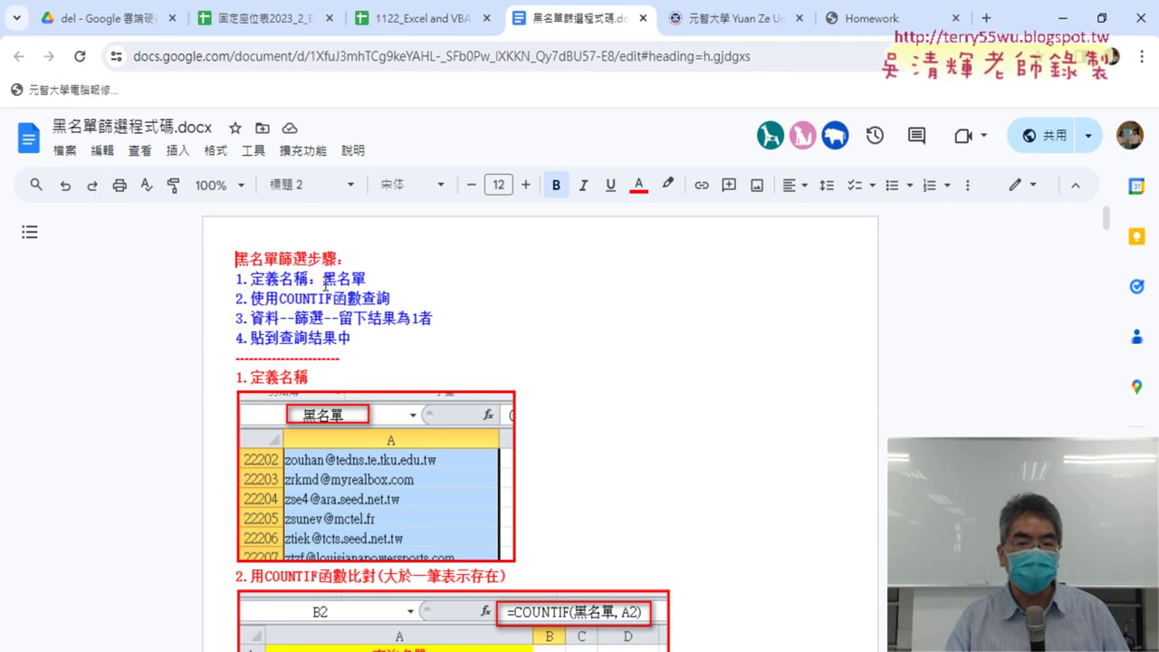
pyautogui.moveTo(325, 281); pyautogui.dragTo(365, 282)
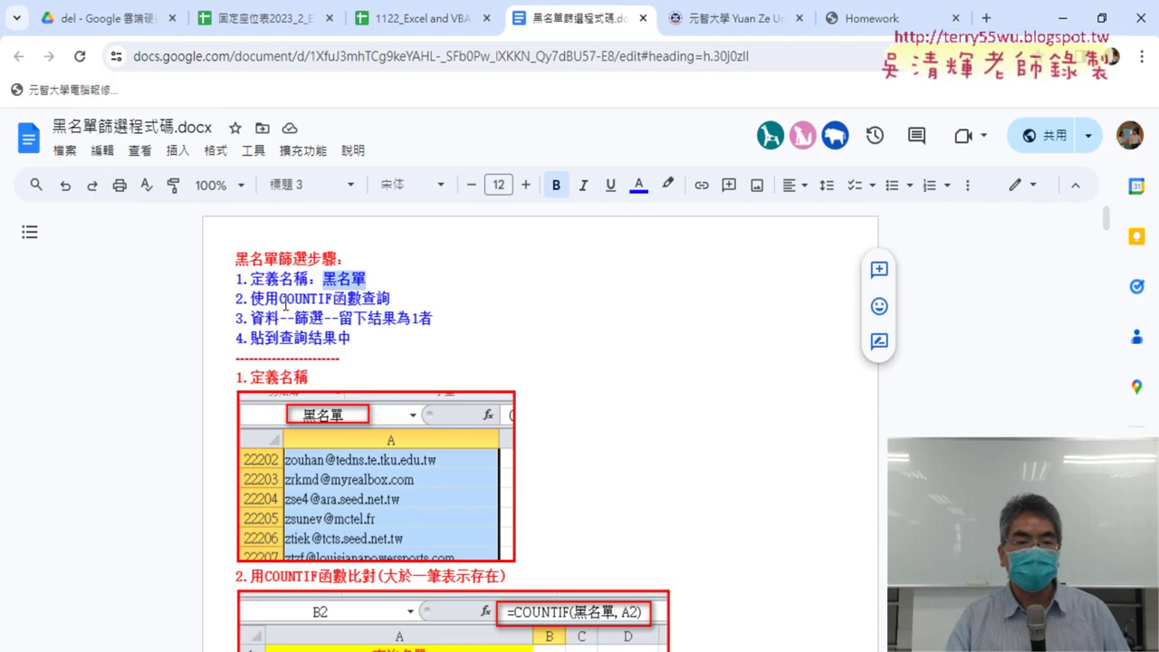
pyautogui.moveTo(280, 299); pyautogui.dragTo(334, 300)
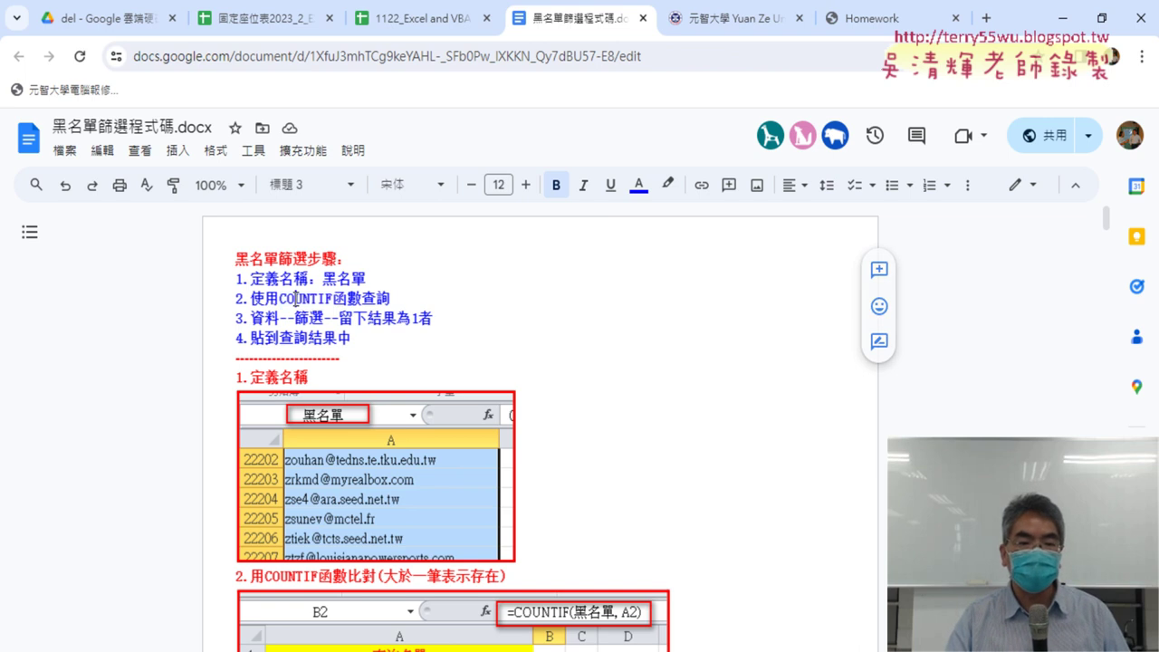
pyautogui.moveTo(280, 300); pyautogui.dragTo(317, 300)
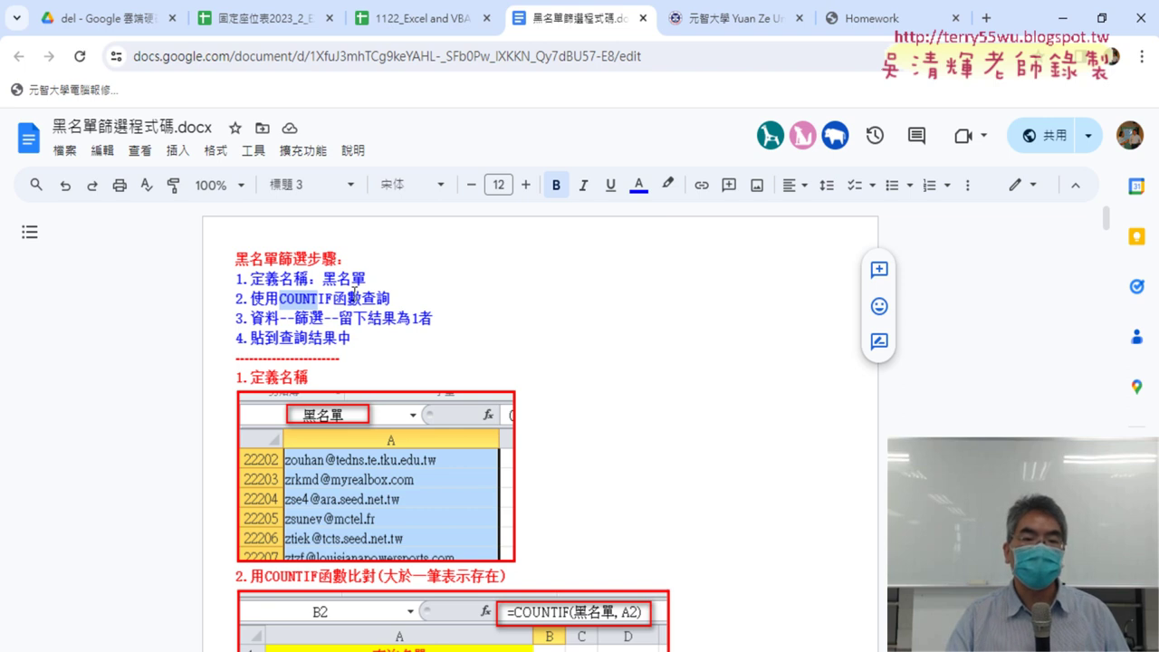
pyautogui.moveTo(294, 318); pyautogui.dragTo(324, 316)
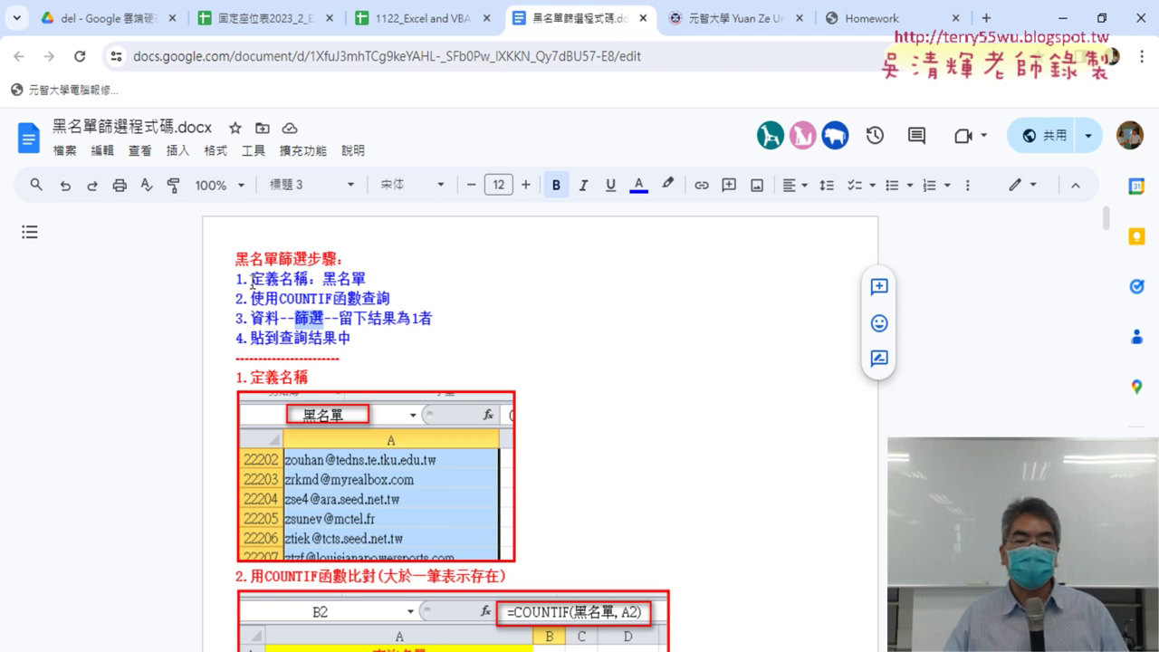
# Step: Highlight 定義名稱 in step 1 and COUNTIF函數 in step 2 in yellow
pyautogui.moveTo(252, 281); pyautogui.dragTo(308, 281)
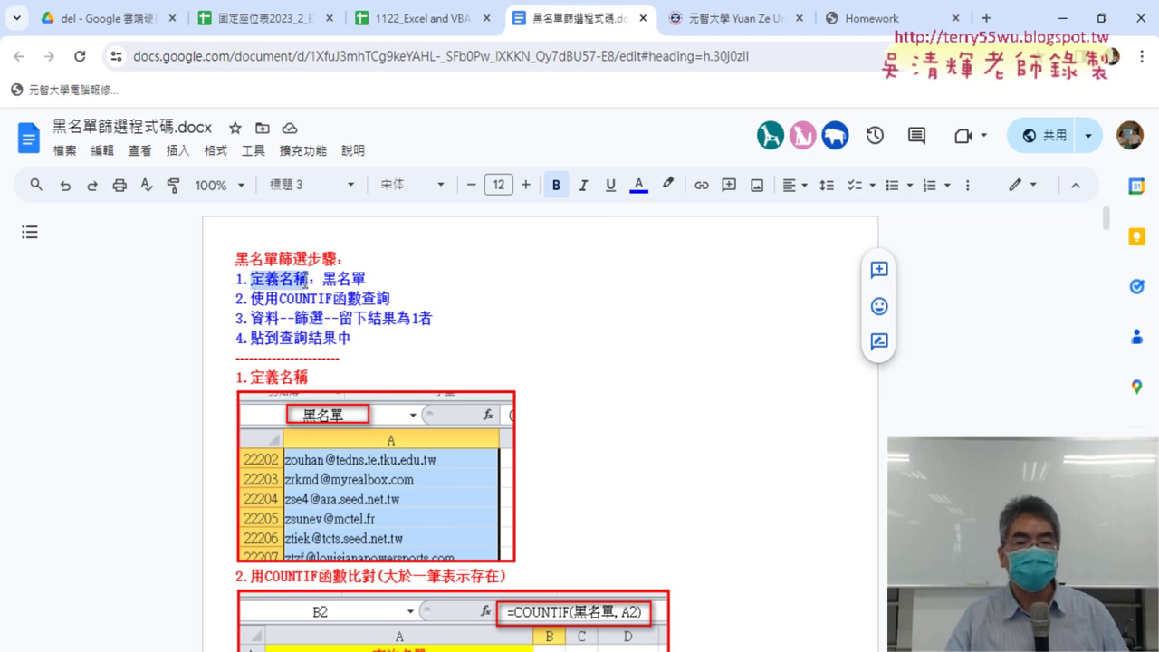
pyautogui.click(667, 183)
pyautogui.click(729, 266)
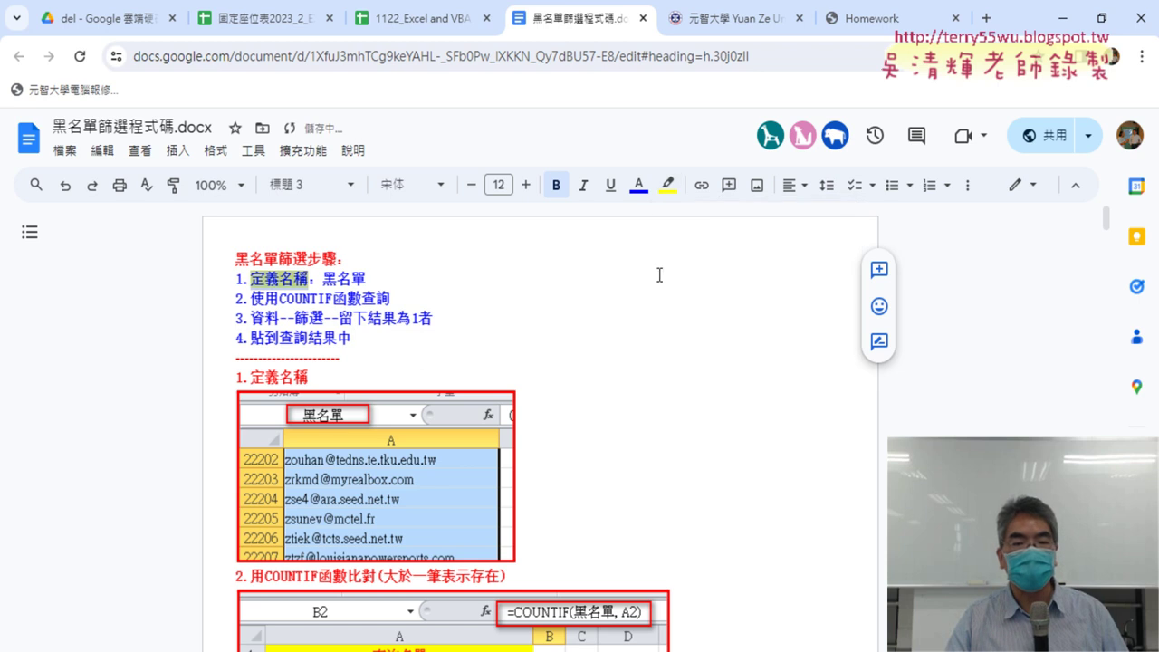
pyautogui.moveTo(279, 299); pyautogui.dragTo(359, 300)
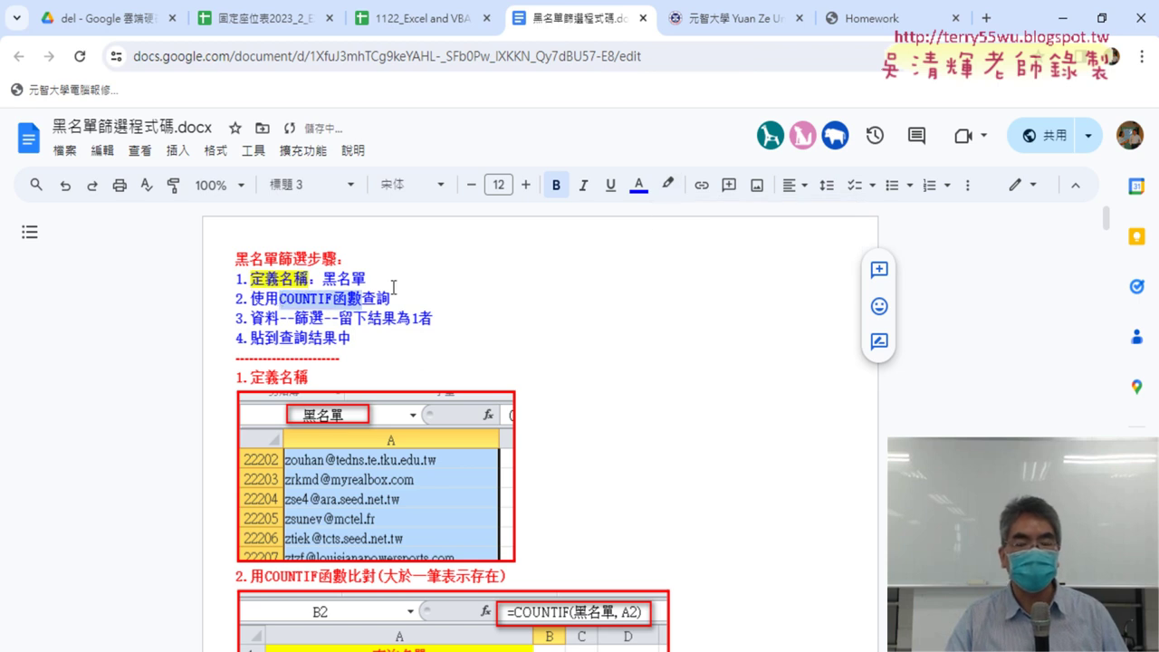
pyautogui.click(667, 184)
pyautogui.click(712, 266)
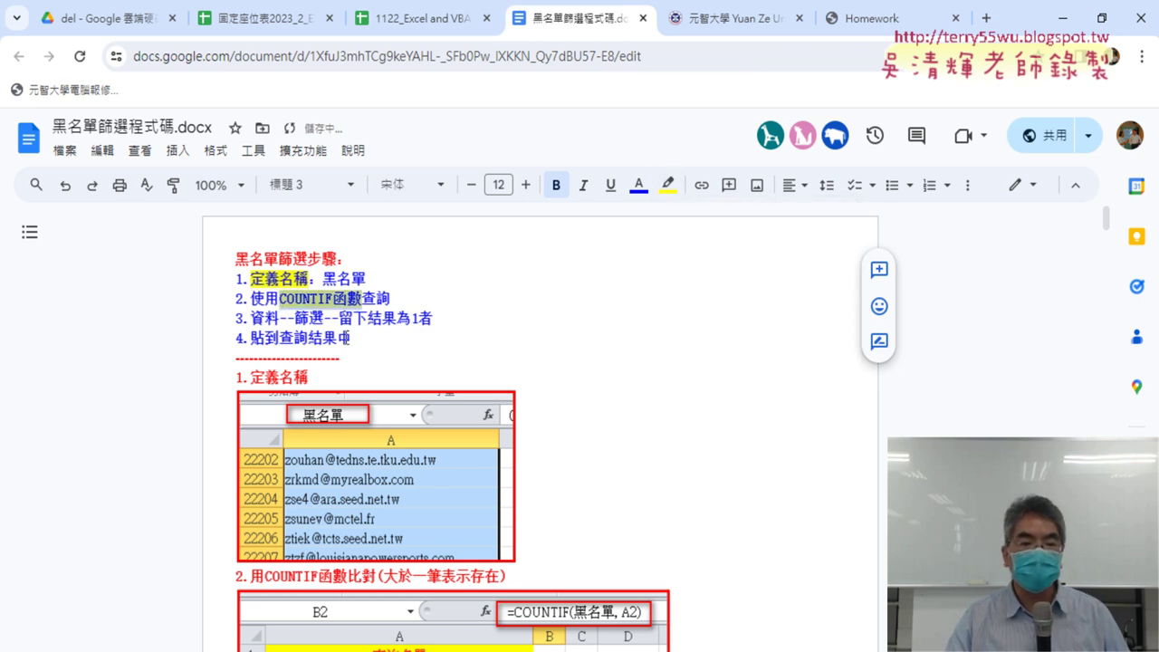
# Step: Highlight 篩選 in step 3 and minimize the browser so Excel shows
pyautogui.moveTo(294, 318); pyautogui.dragTo(327, 317)
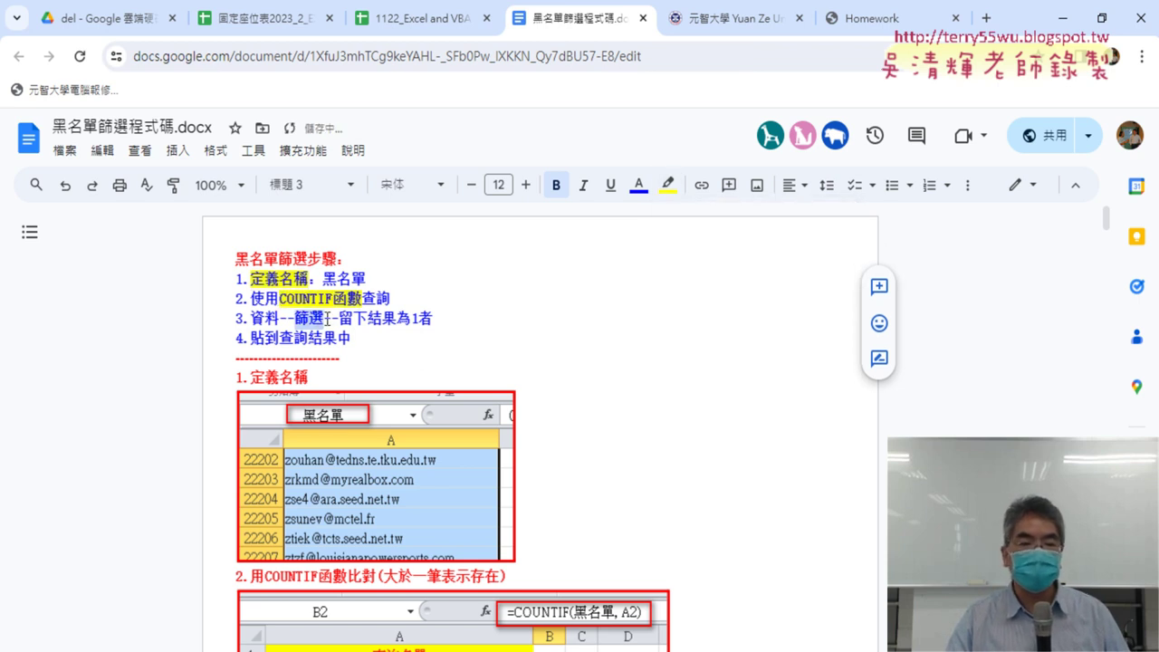
pyautogui.click(668, 184)
pyautogui.click(736, 266)
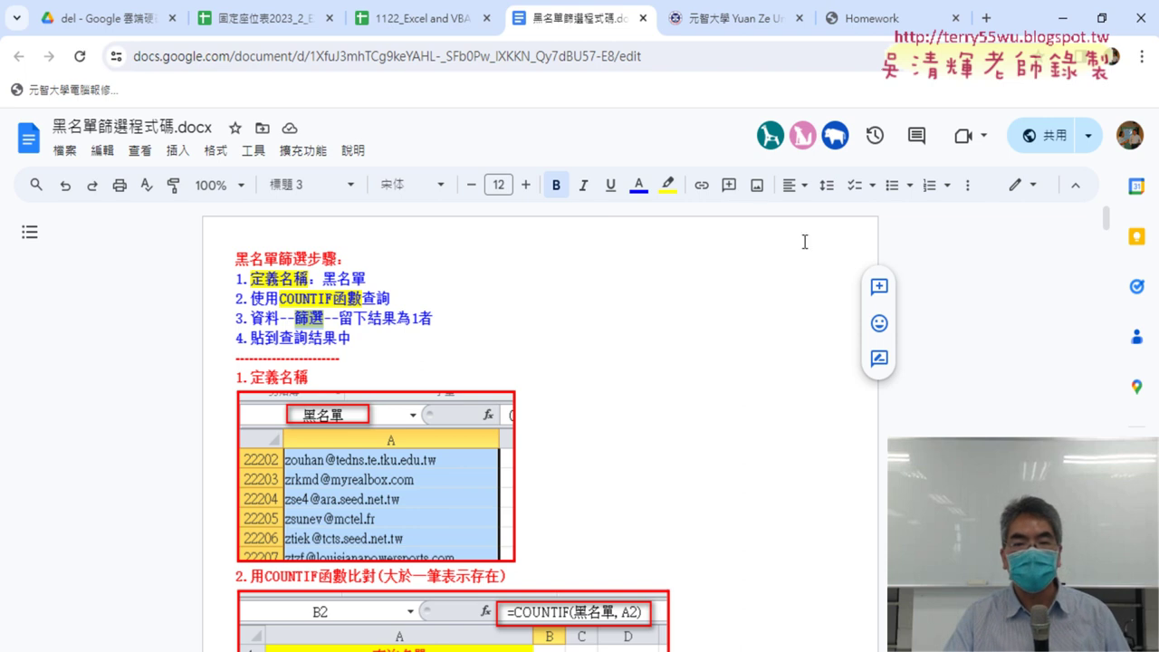
pyautogui.click(1062, 18)
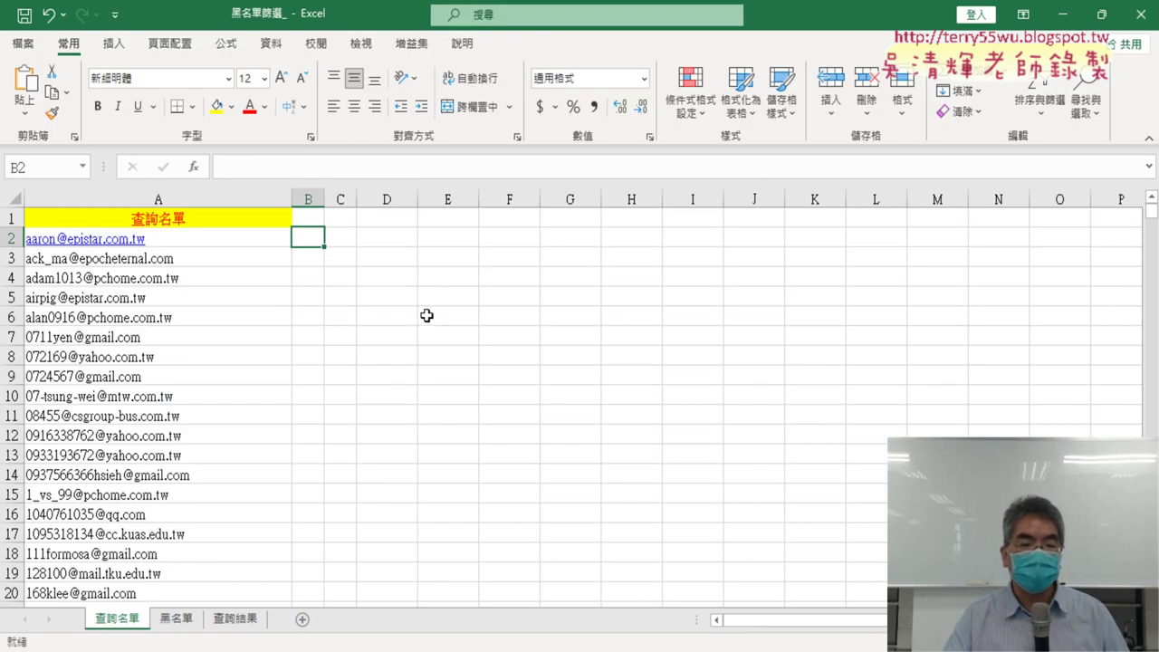
# Step: Switch to the 黑名單 sheet of blacklisted emails
pyautogui.click(177, 619)
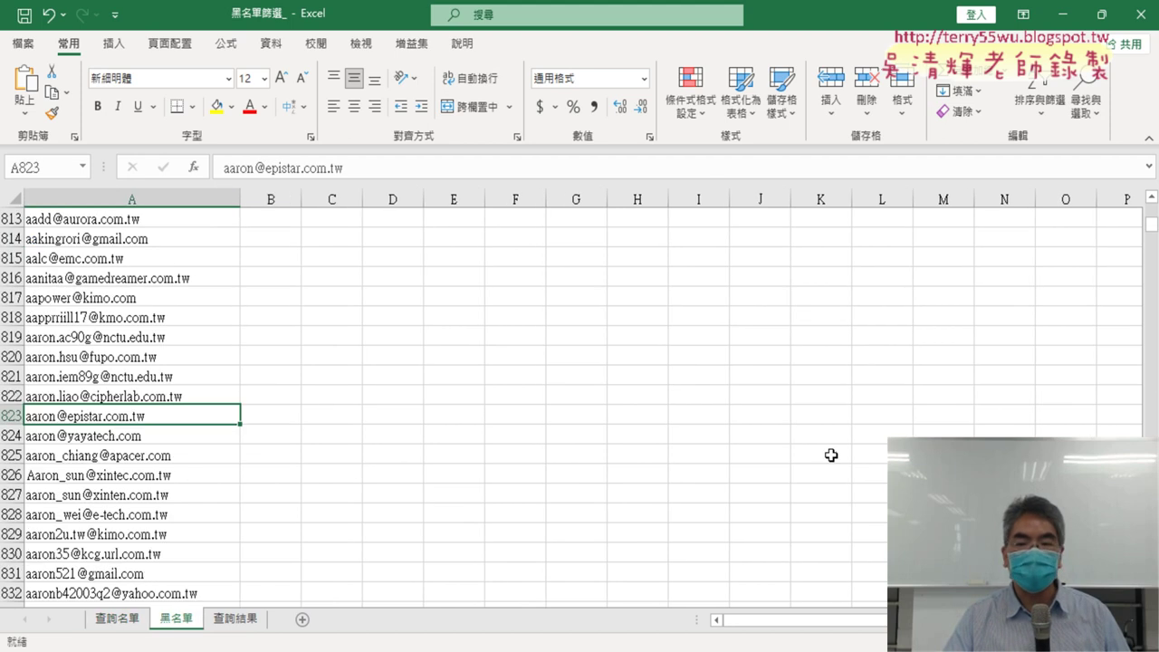
pyautogui.moveTo(1151, 227); pyautogui.dragTo(1151, 206)
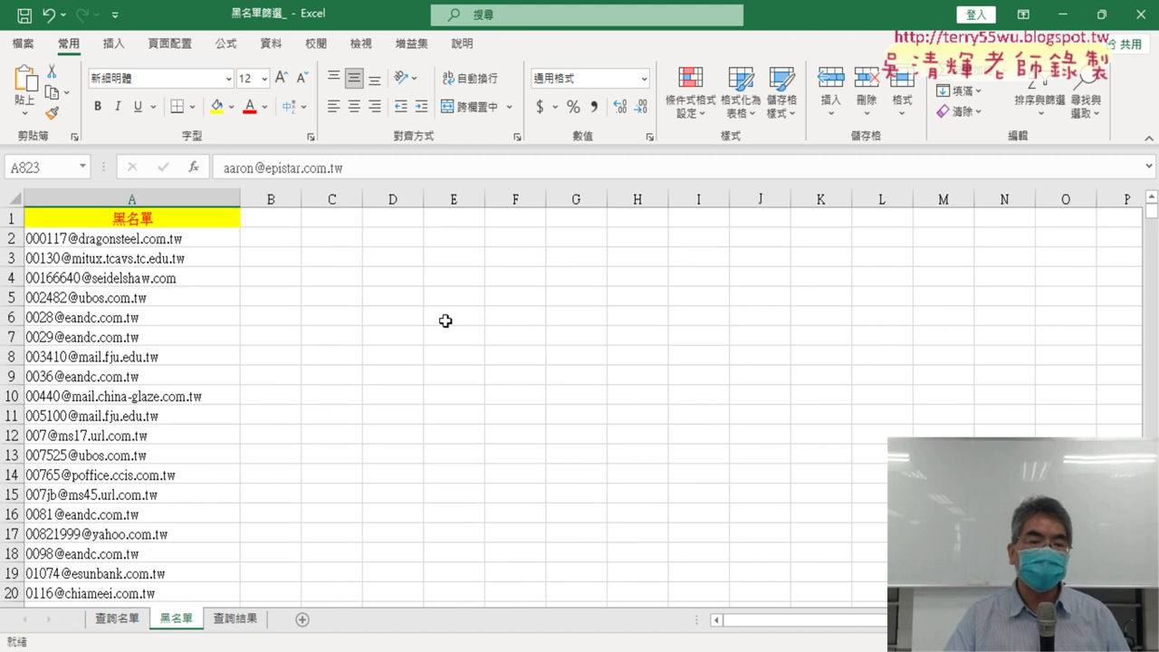
pyautogui.click(117, 621)
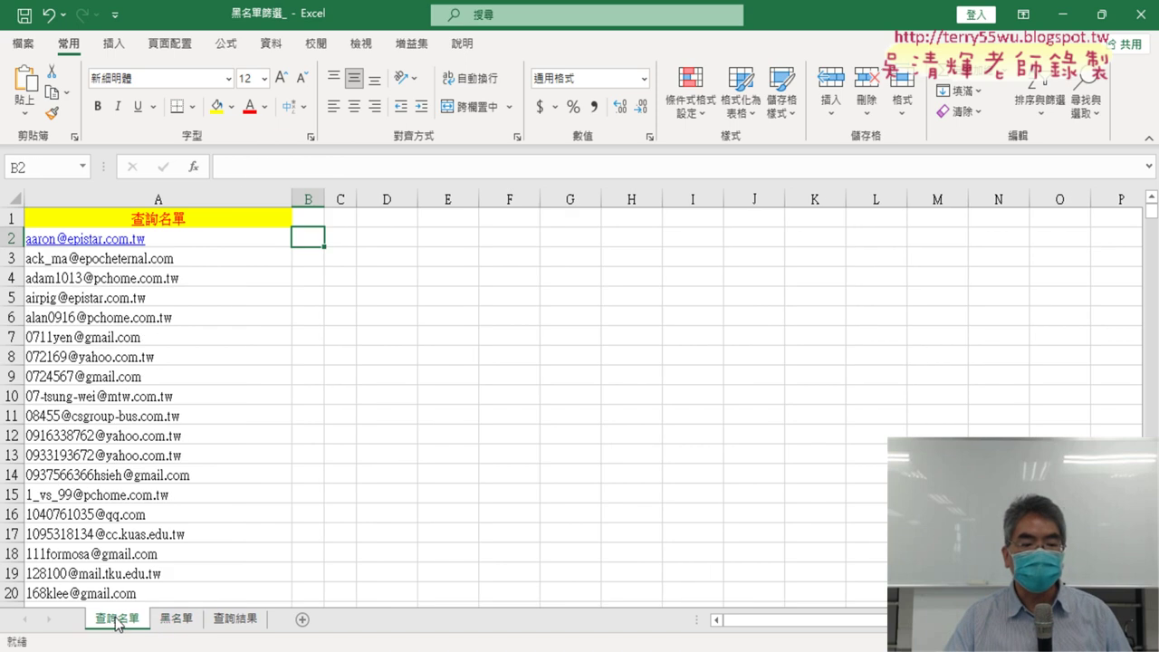
pyautogui.click(167, 624)
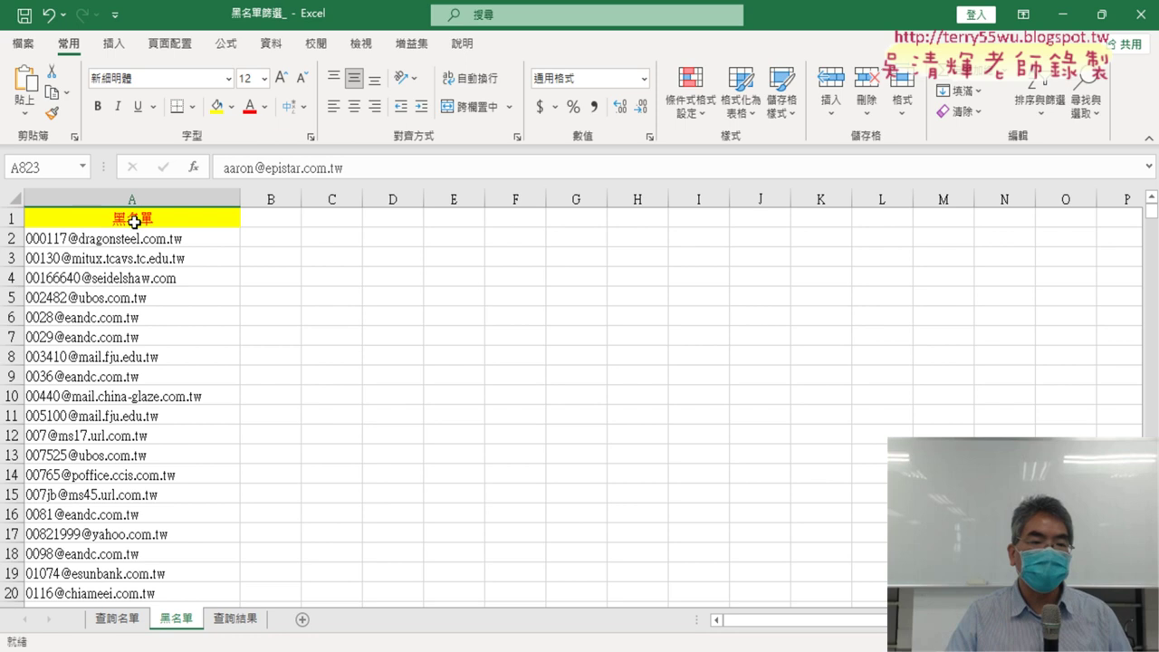
# Step: Copy the header text 黑名單 from A1 via the formula bar, cancel the edit, and select A2
pyautogui.click(172, 223)
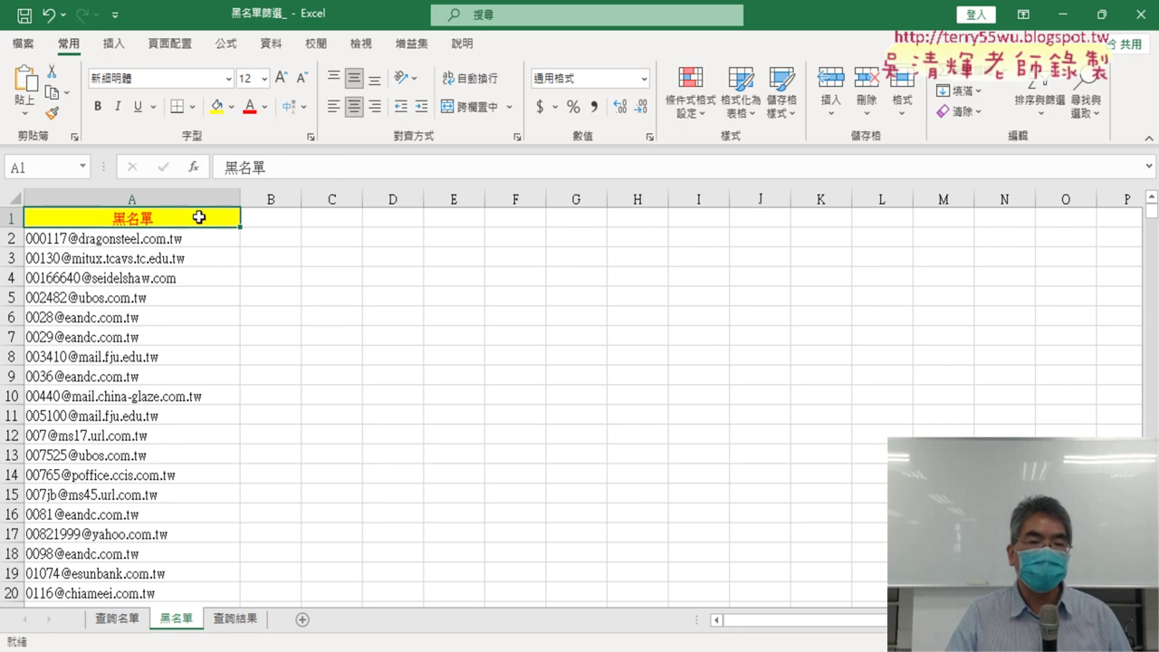
pyautogui.moveTo(270, 168); pyautogui.dragTo(225, 168)
pyautogui.rightClick(251, 167)
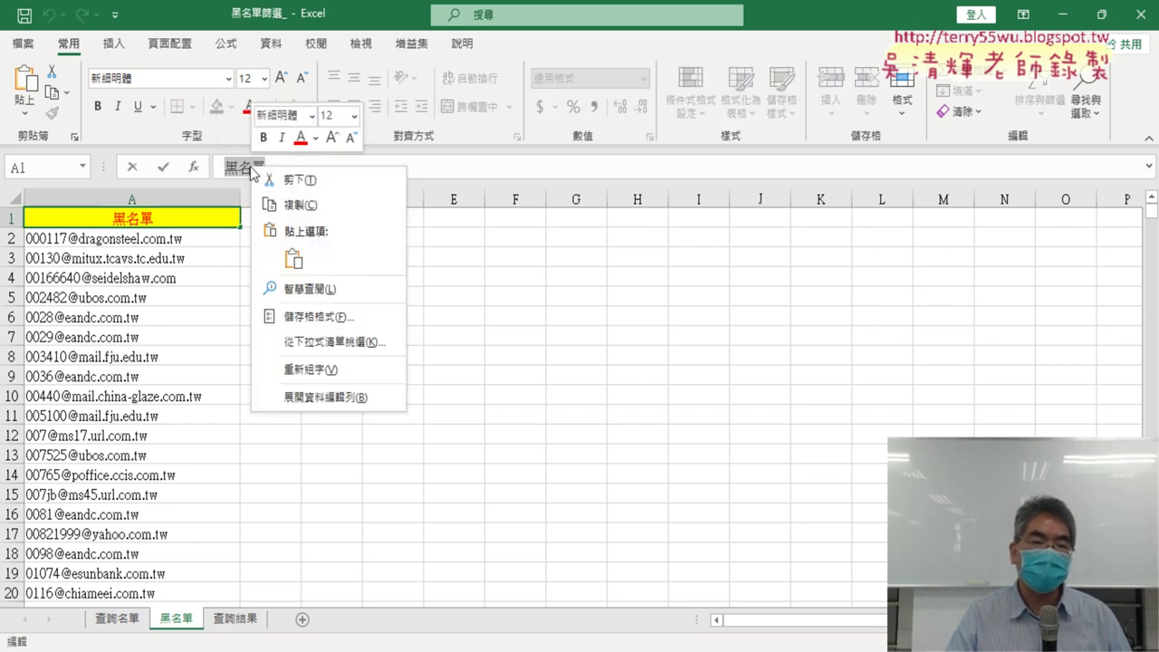
pyautogui.click(307, 206)
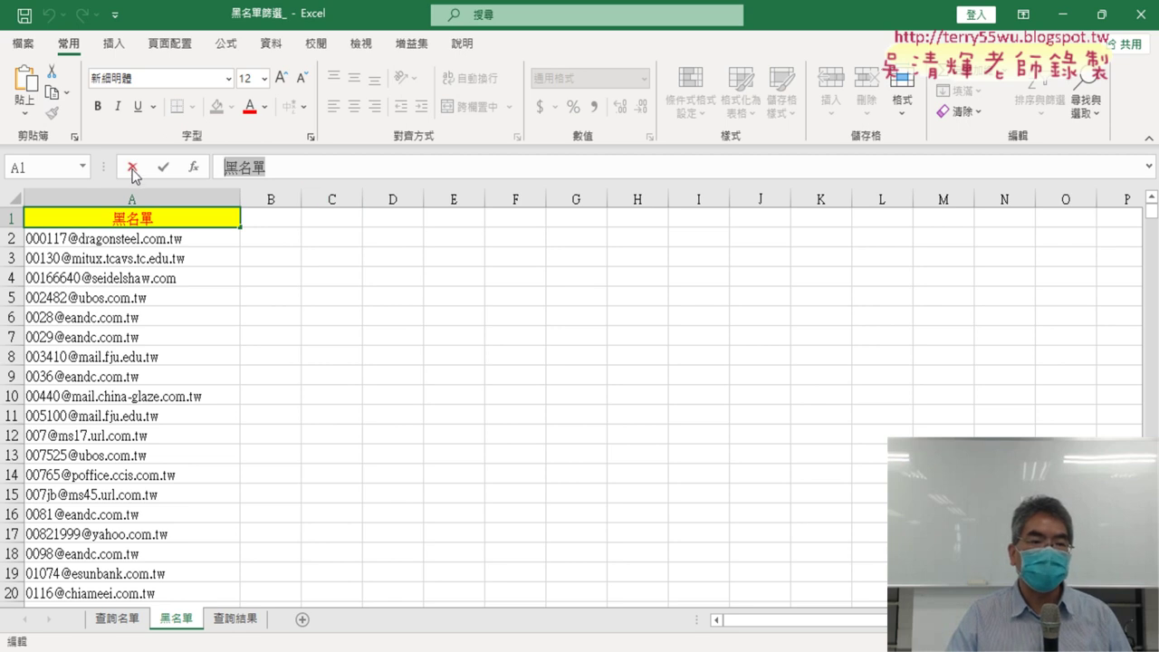
pyautogui.click(135, 172)
pyautogui.click(221, 240)
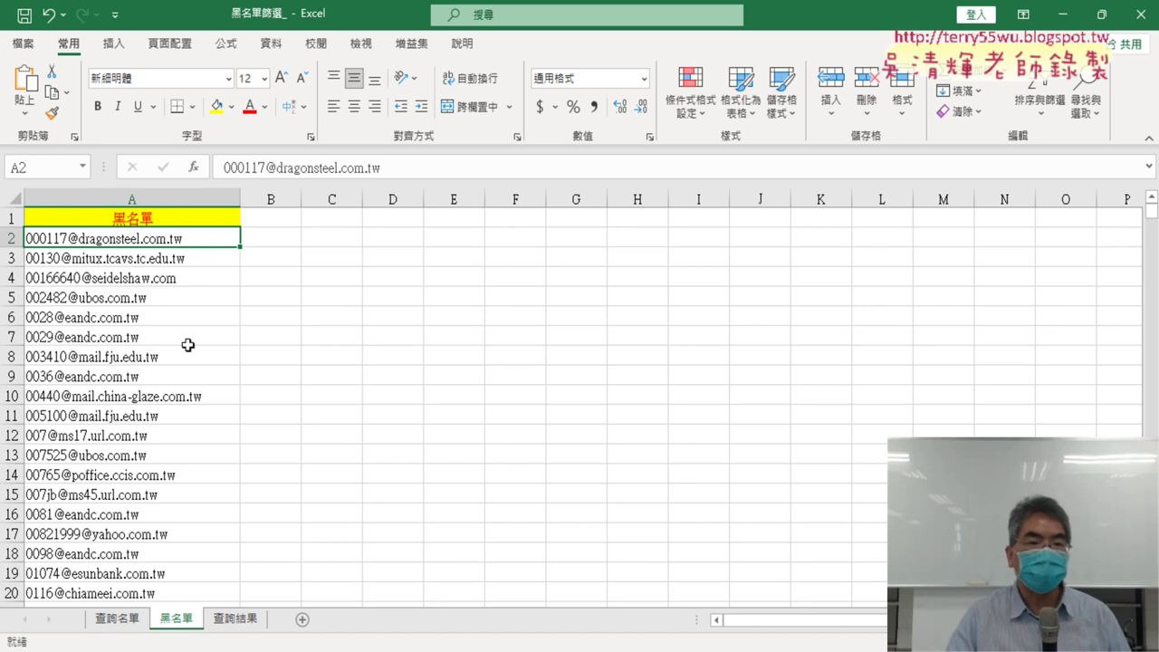
# Step: Select the 22,222 blacklist emails from A2 down to A22223 with Ctrl+Shift+Down
pyautogui.moveTo(211, 237)
pyautogui.mouseDown()
pyautogui.moveTo(222, 648)
pyautogui.moveTo(181, 573)
pyautogui.mouseUp()
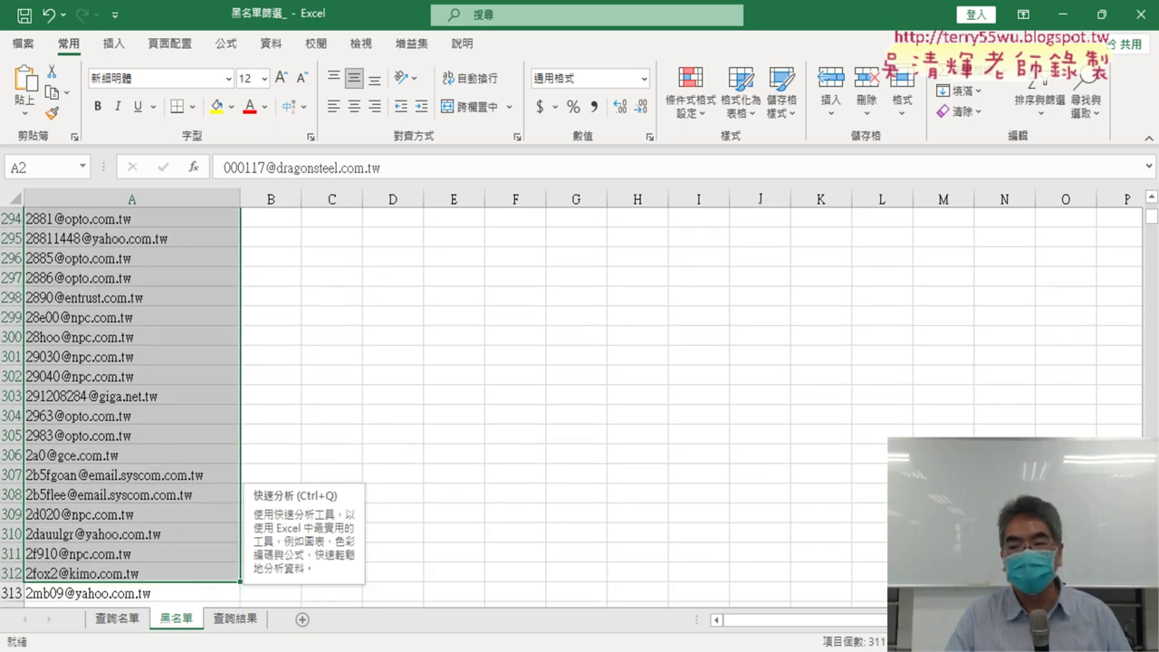
pyautogui.moveTo(1151, 217); pyautogui.dragTo(1152, 205)
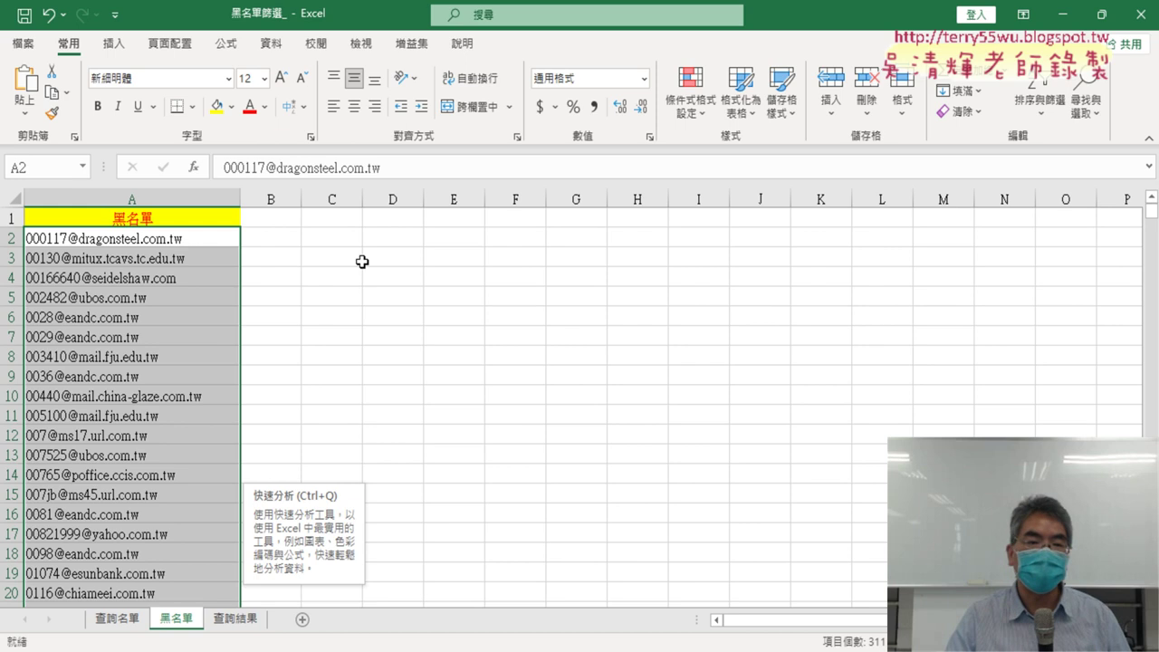
pyautogui.click(254, 233)
pyautogui.click(219, 238)
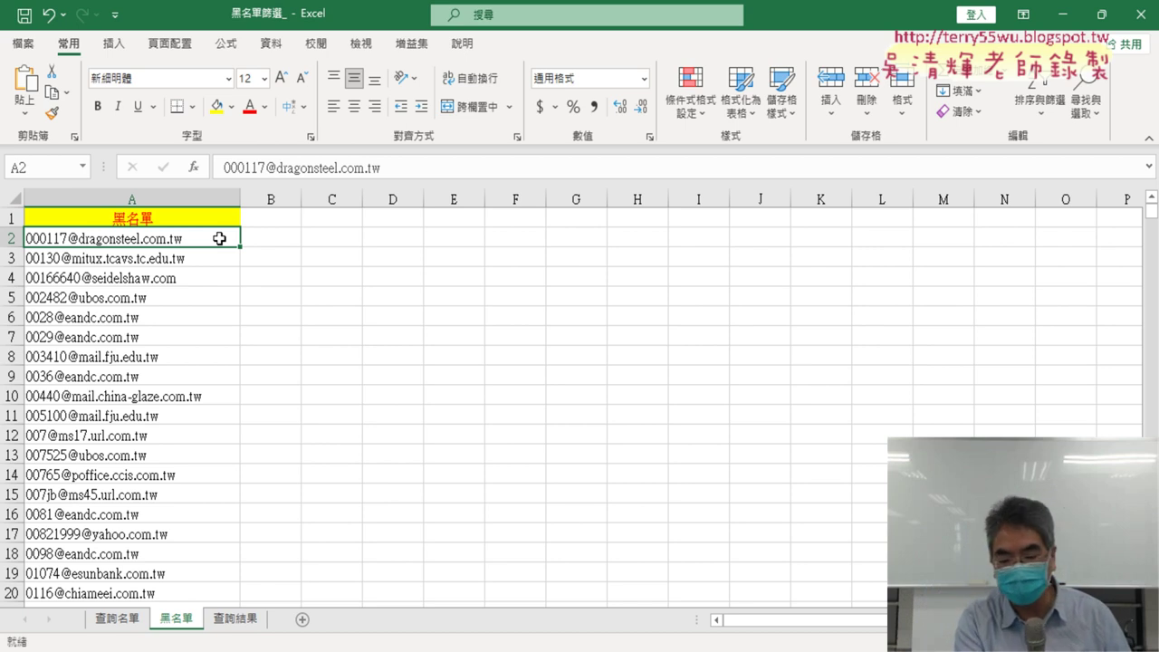
pyautogui.hotkey('ctrl', 'shift', 'Down')
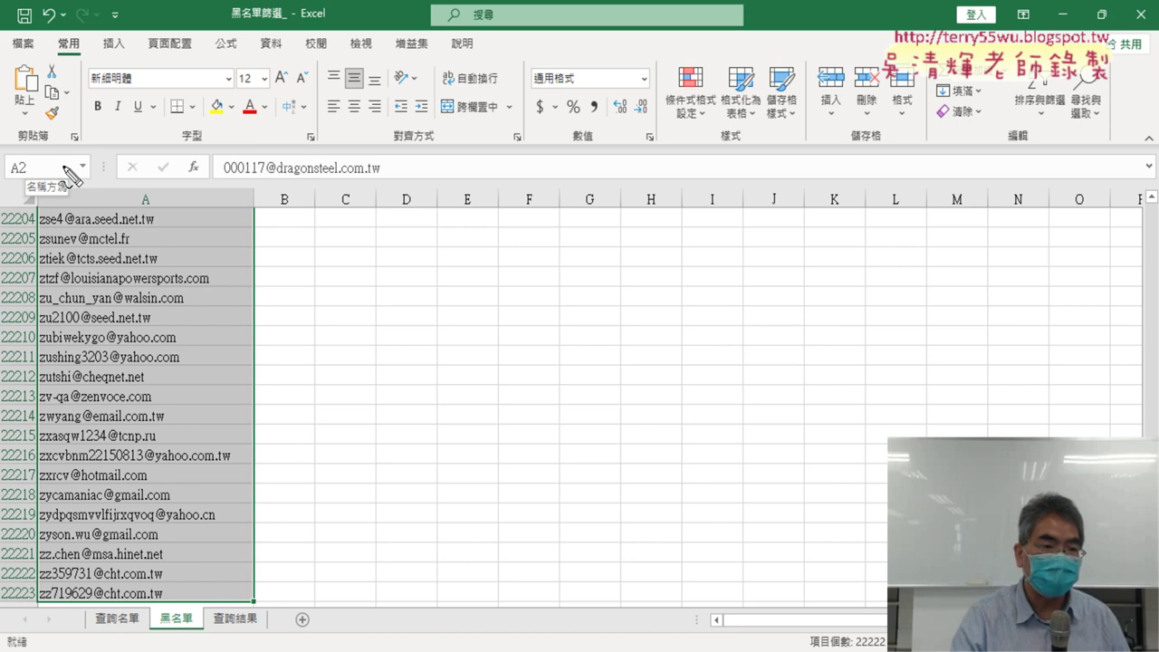
pyautogui.moveTo(101, 204)
pyautogui.mouseDown()
pyautogui.moveTo(5, 201)
pyautogui.moveTo(50, 197)
pyautogui.mouseUp()
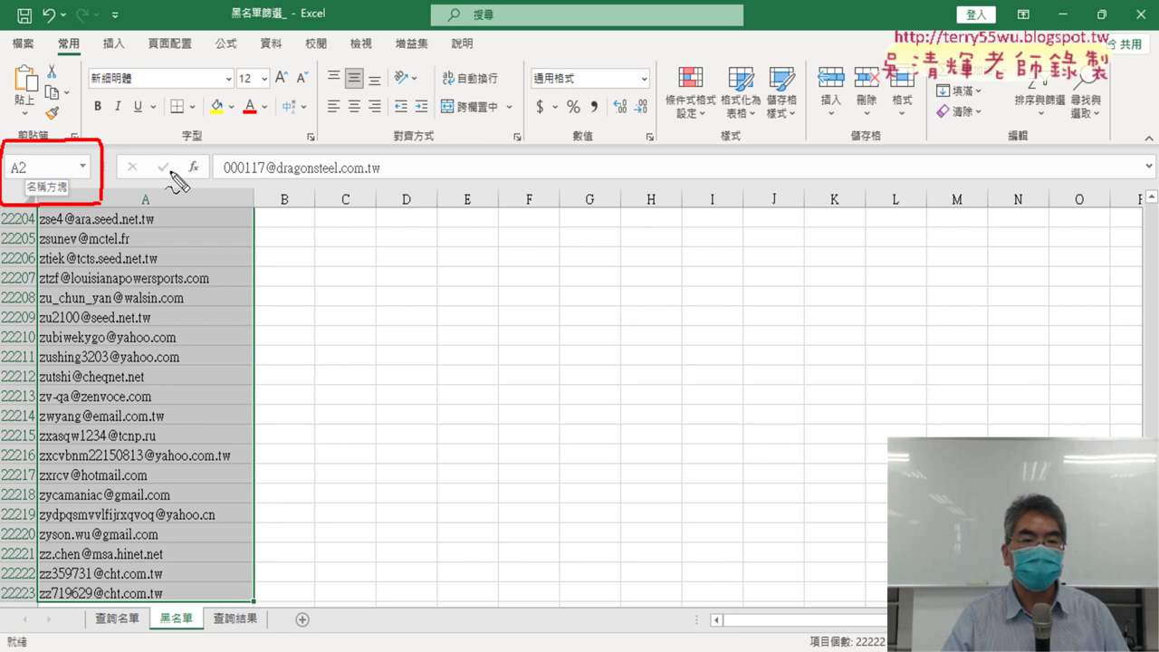
pyautogui.moveTo(68, 182); pyautogui.dragTo(50, 168)
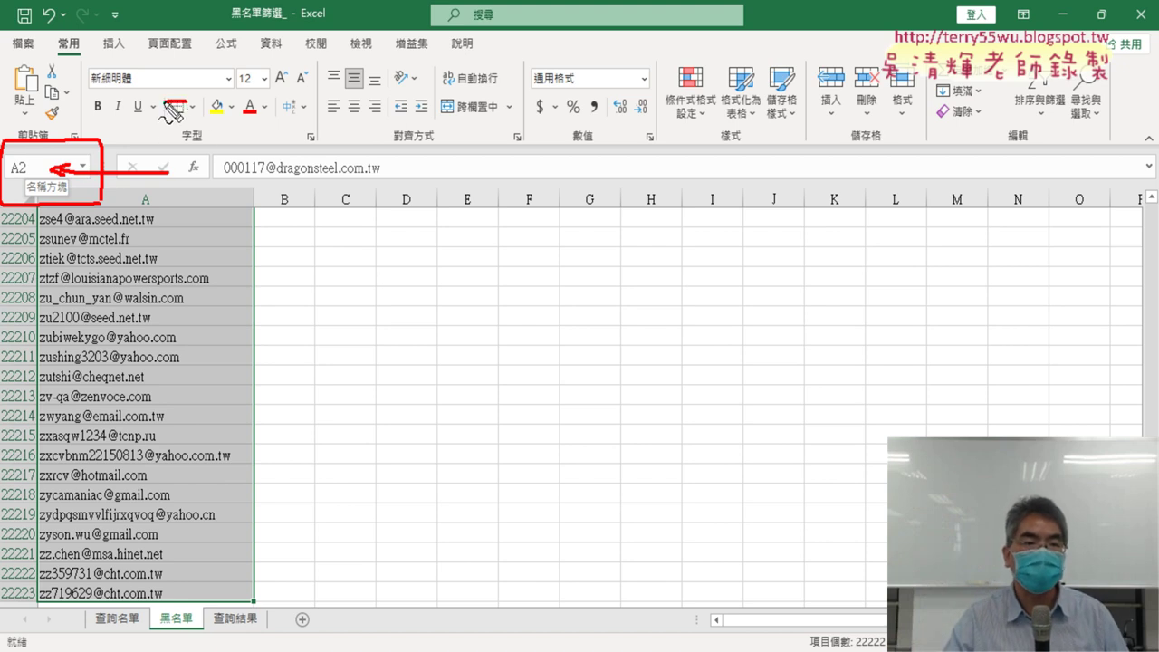
pyautogui.moveTo(184, 101)
pyautogui.mouseDown()
pyautogui.moveTo(169, 138)
pyautogui.moveTo(184, 116)
pyautogui.moveTo(193, 136)
pyautogui.moveTo(137, 89)
pyautogui.moveTo(224, 154)
pyautogui.mouseUp()
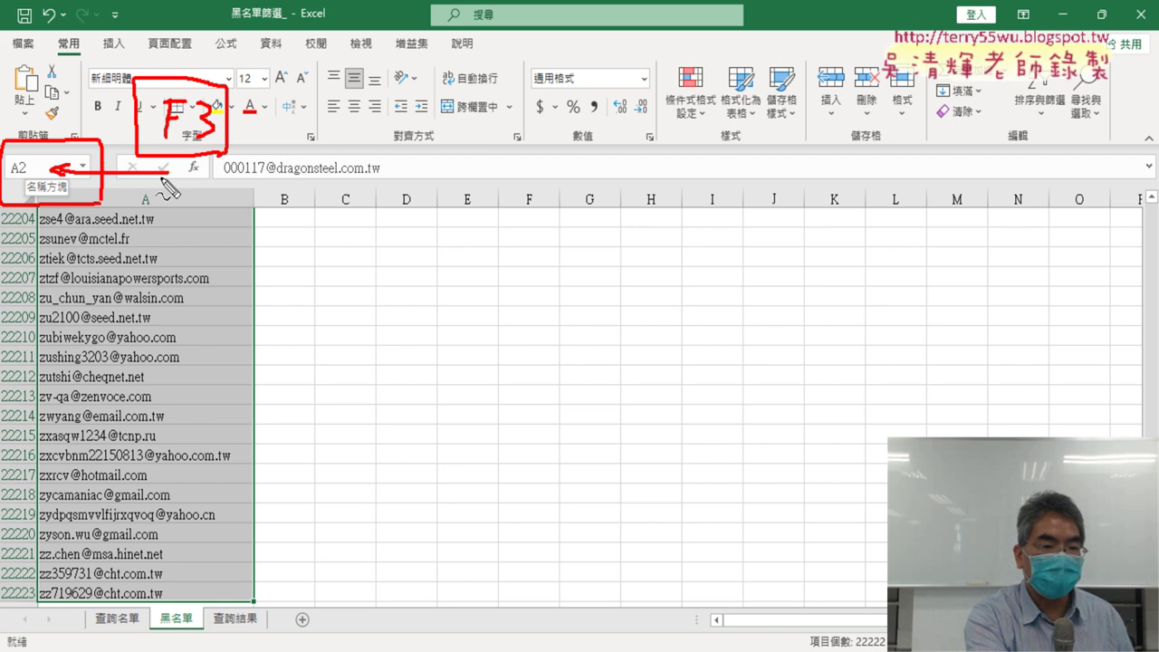
pyautogui.press('Escape')
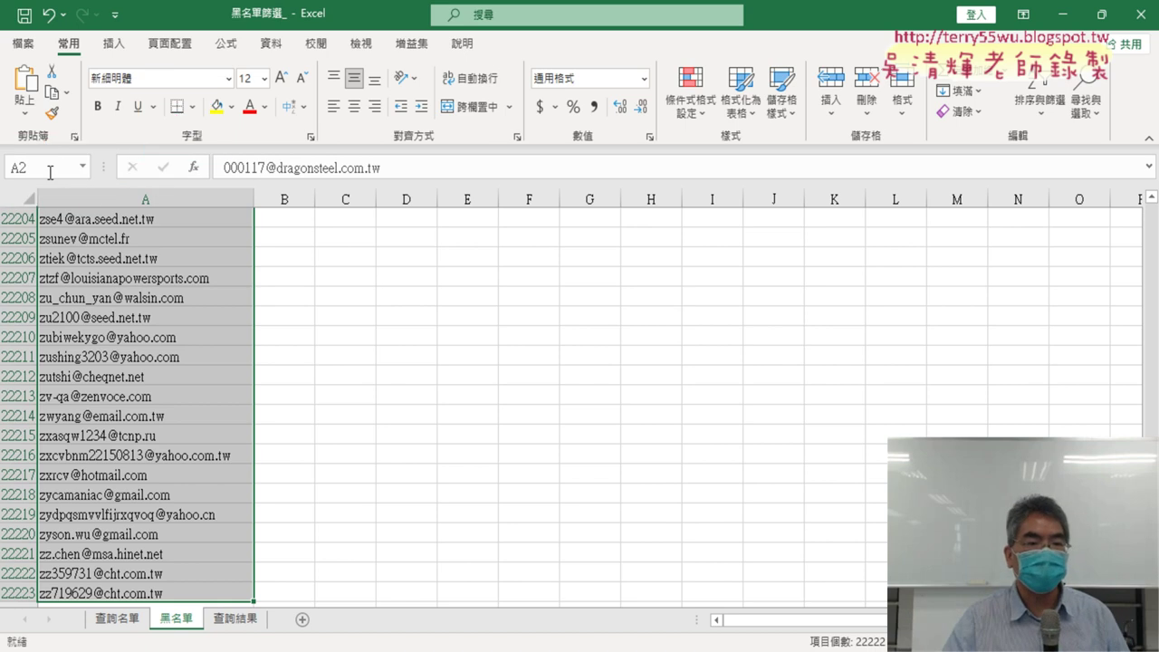
# Step: Name A2:A22223 '黑名單' in the Name Box, then reselect the range to confirm the name
pyautogui.click(42, 168)
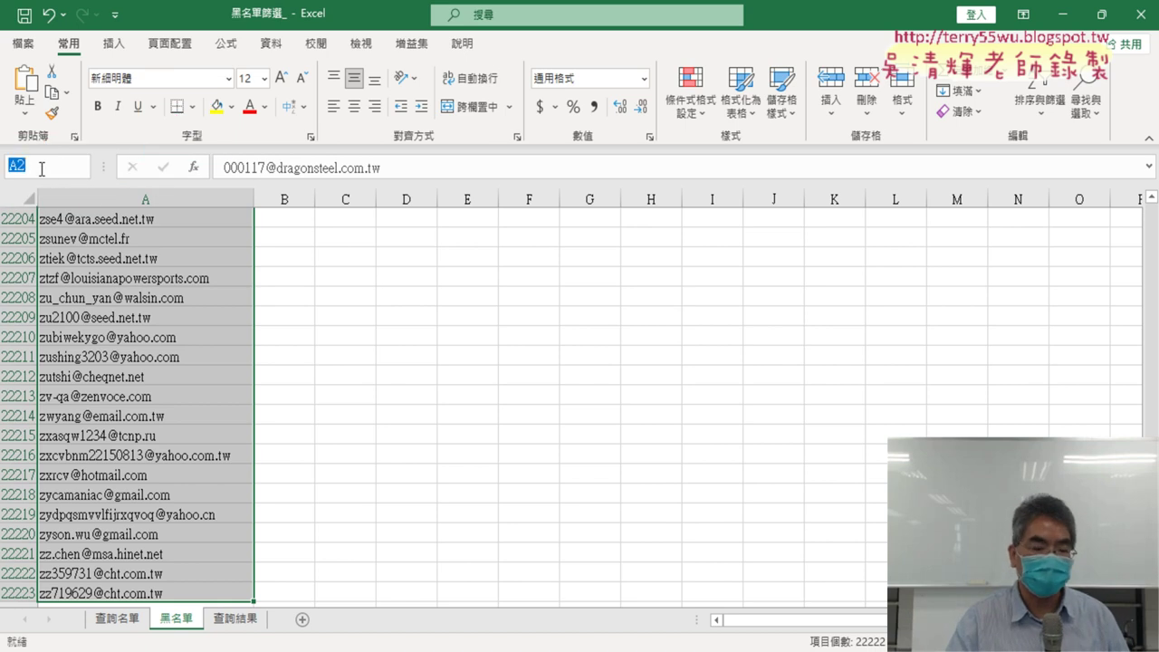
pyautogui.write('黑名單')
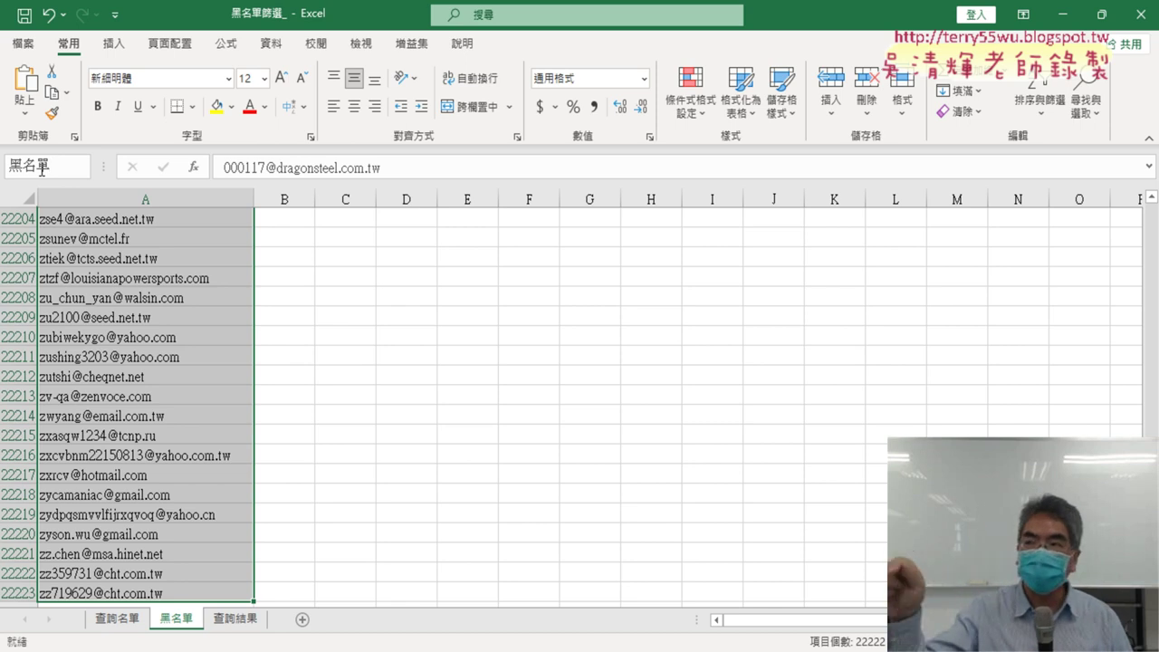
pyautogui.press('Return')
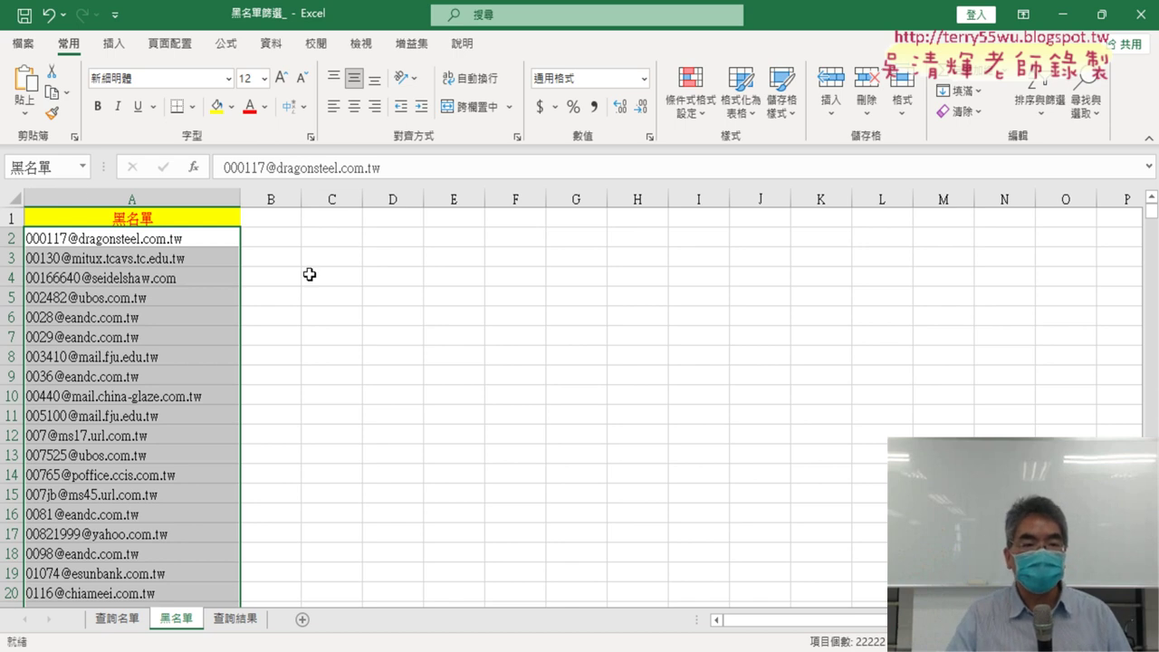
pyautogui.click(368, 301)
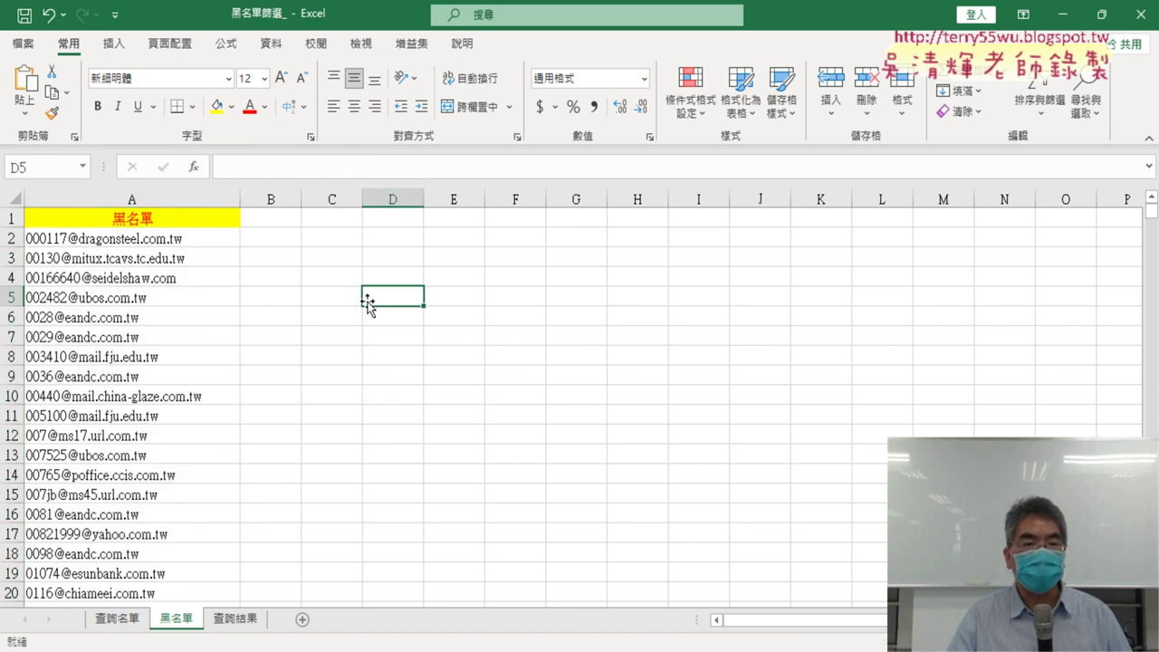
pyautogui.click(215, 240)
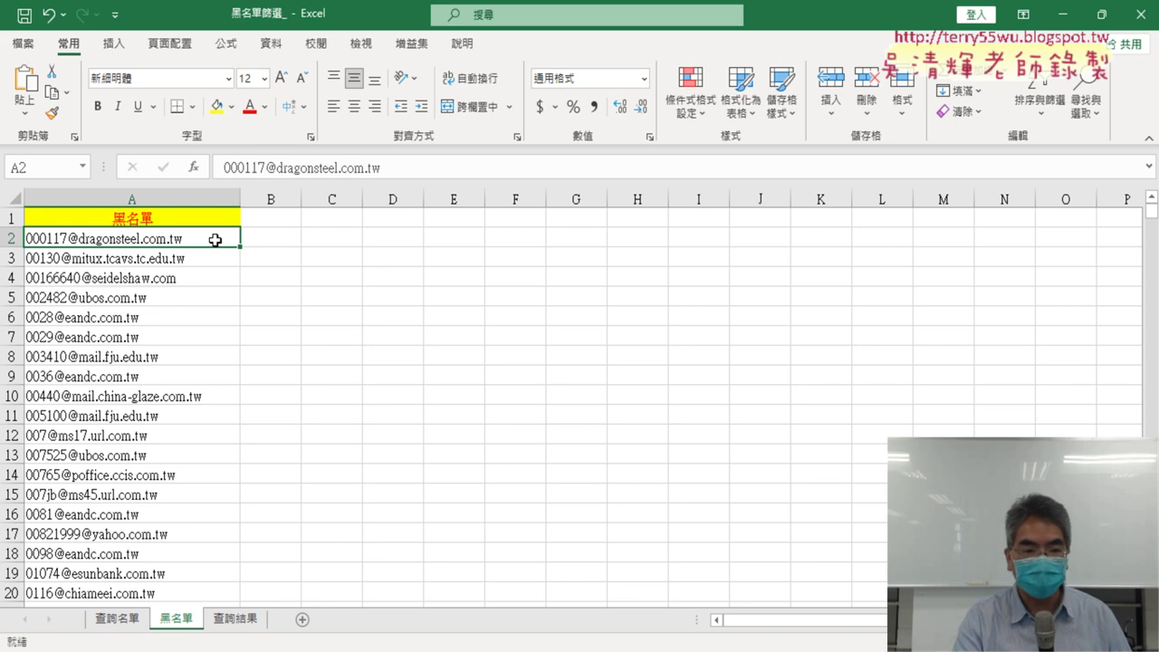
pyautogui.hotkey('ctrl', 'shift', 'Down')
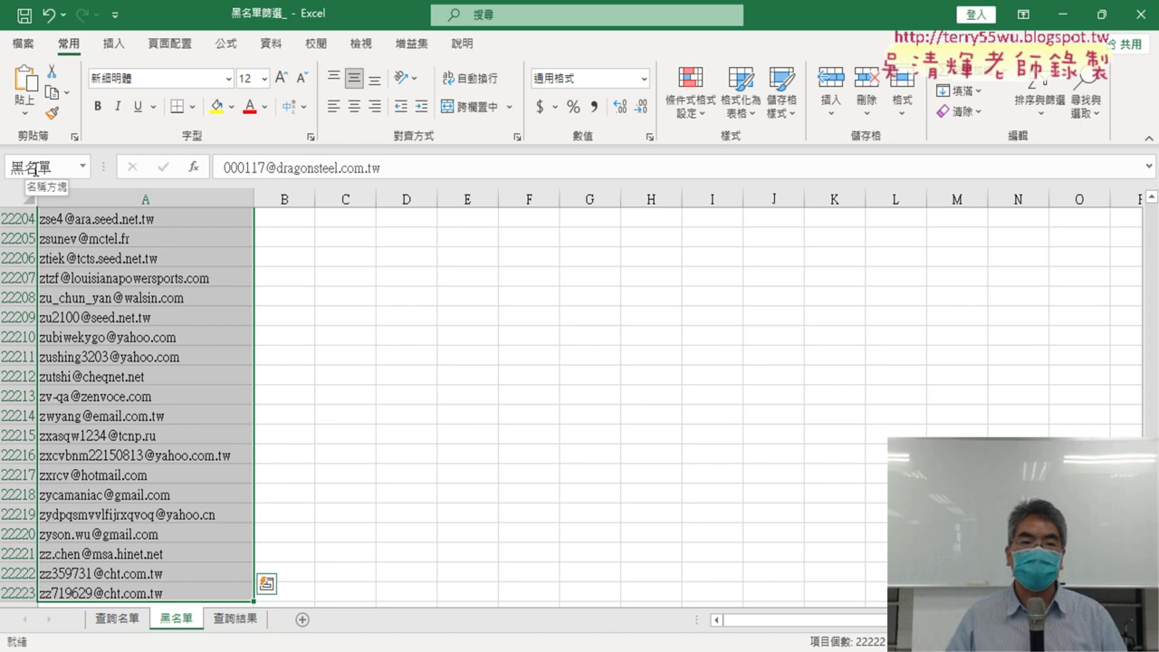
pyautogui.click(223, 45)
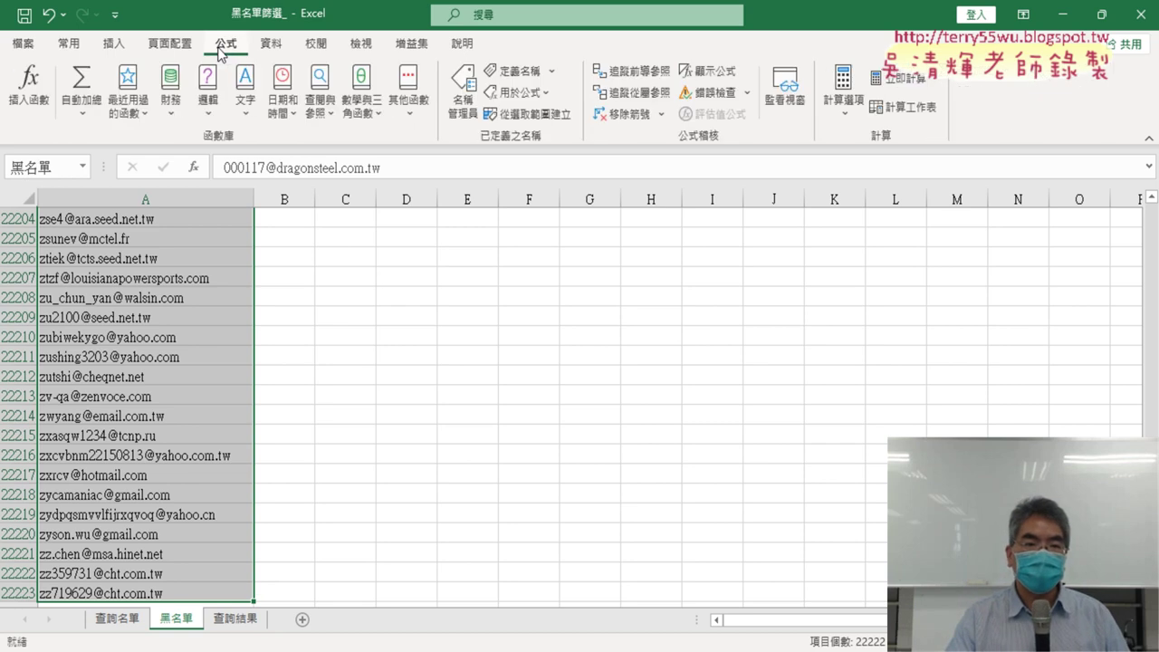
pyautogui.click(455, 116)
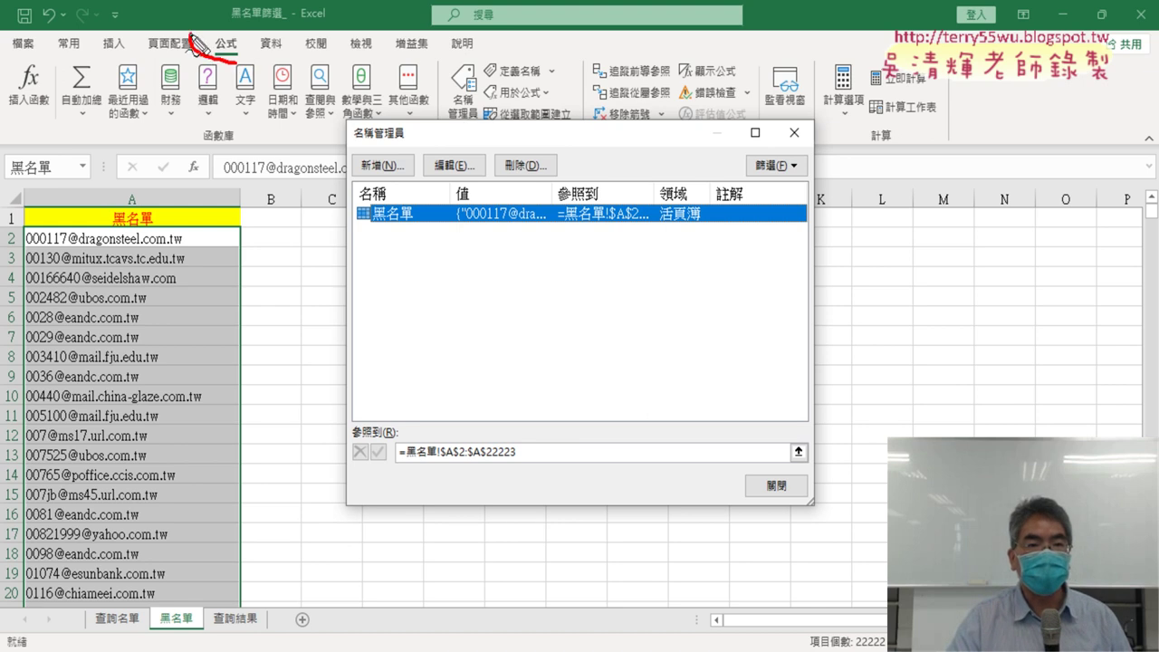
pyautogui.moveTo(243, 34); pyautogui.dragTo(247, 45)
pyautogui.moveTo(444, 127); pyautogui.dragTo(451, 132)
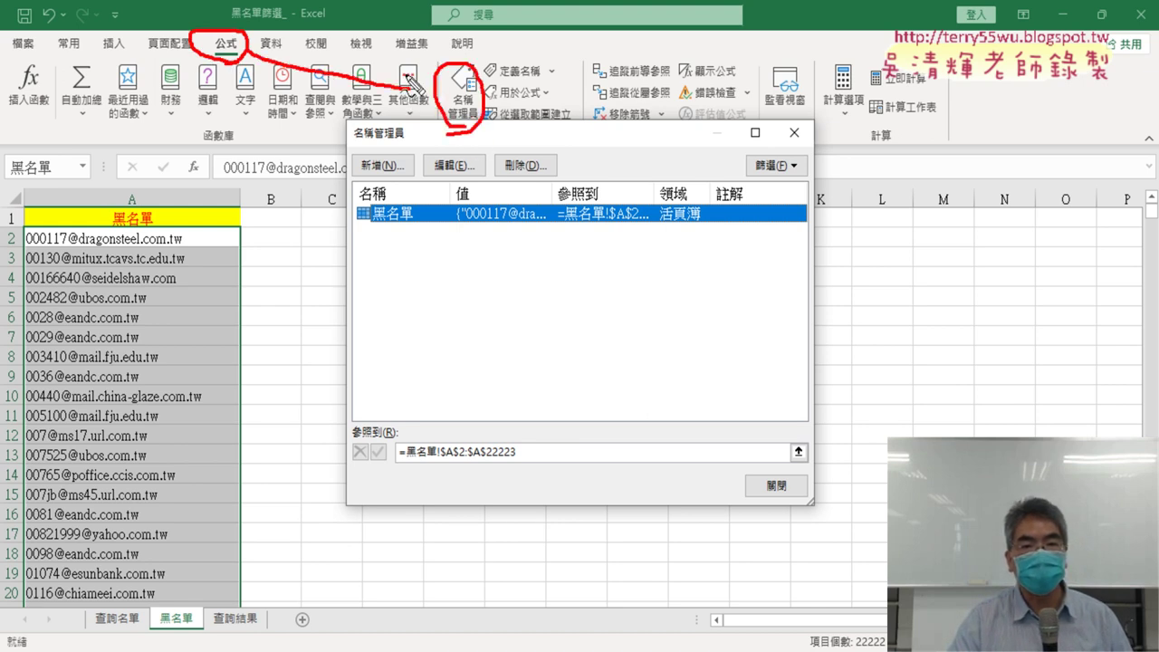
pyautogui.moveTo(250, 56); pyautogui.dragTo(395, 115)
pyautogui.moveTo(457, 134)
pyautogui.mouseDown()
pyautogui.moveTo(406, 197)
pyautogui.moveTo(427, 187)
pyautogui.mouseUp()
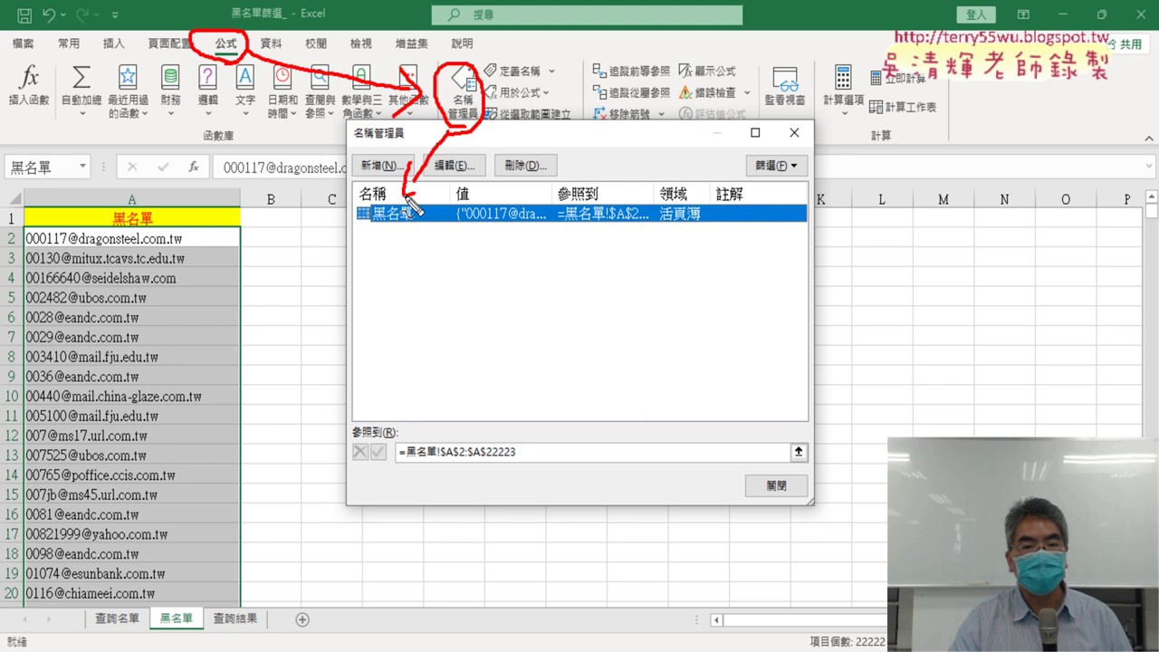
pyautogui.moveTo(379, 238); pyautogui.dragTo(409, 237)
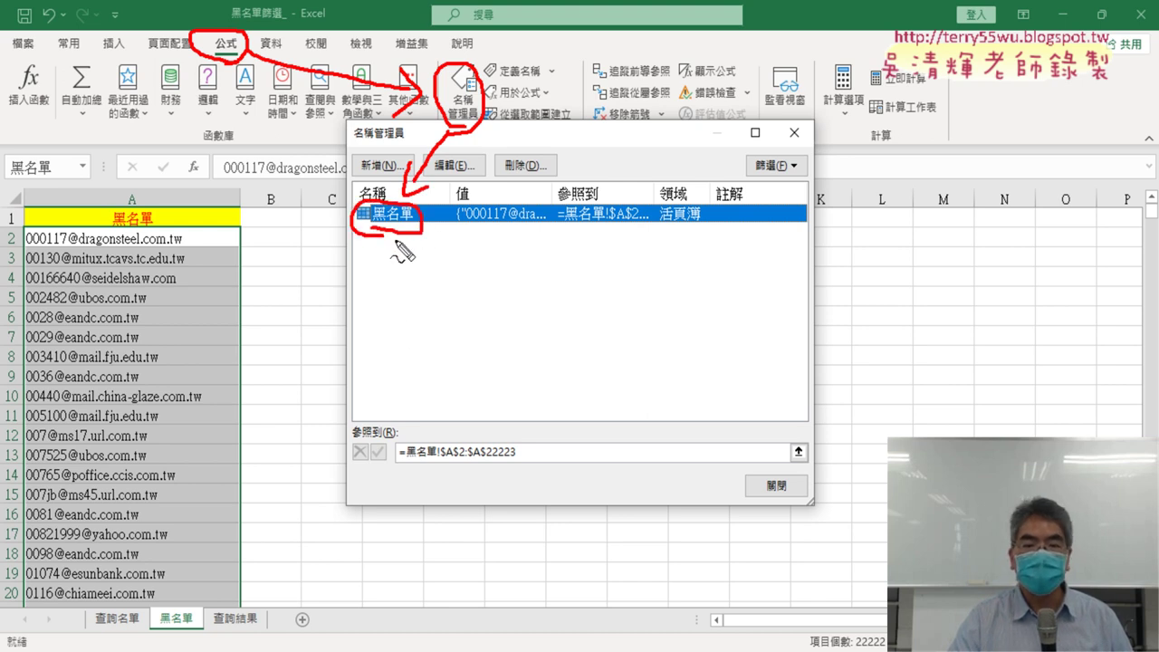
pyautogui.moveTo(396, 237)
pyautogui.mouseDown()
pyautogui.moveTo(422, 426)
pyautogui.moveTo(442, 395)
pyautogui.mouseUp()
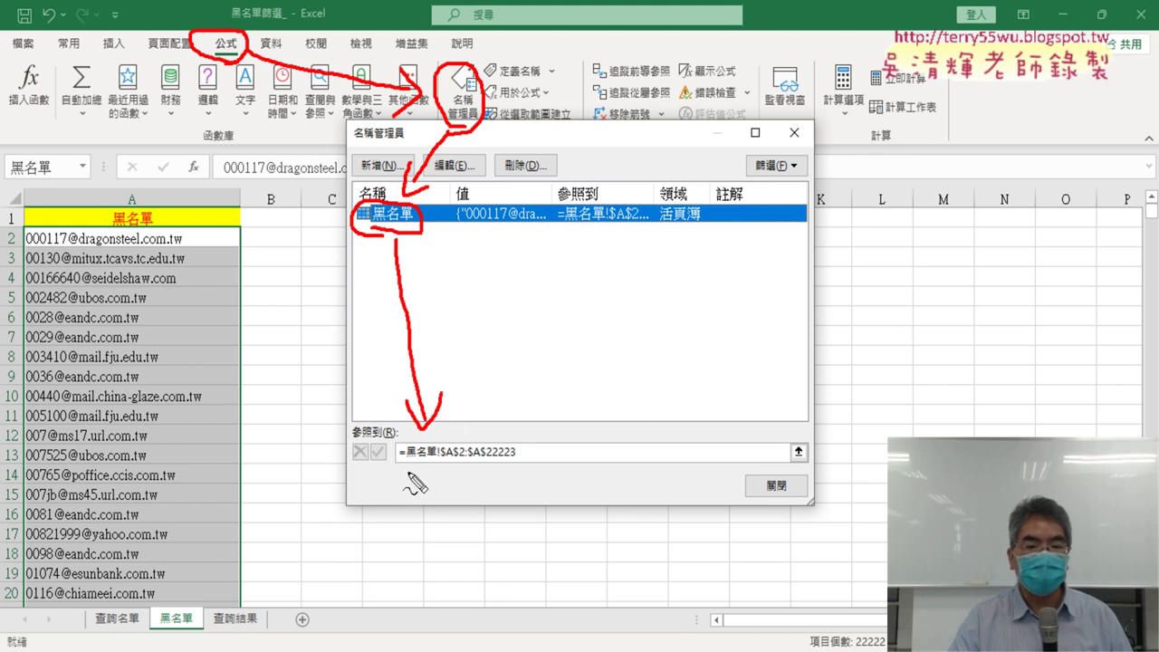
pyautogui.moveTo(163, 632); pyautogui.dragTo(166, 602)
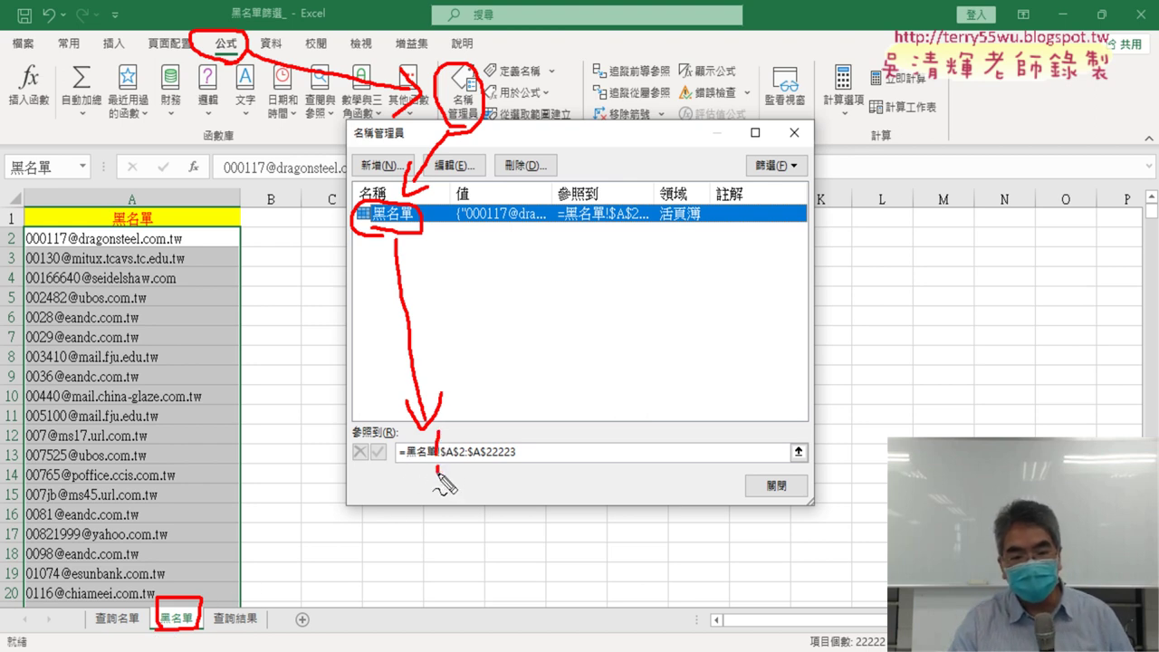
pyautogui.moveTo(438, 454); pyautogui.dragTo(437, 472)
pyautogui.moveTo(422, 464)
pyautogui.mouseDown()
pyautogui.moveTo(197, 589)
pyautogui.moveTo(226, 580)
pyautogui.mouseUp()
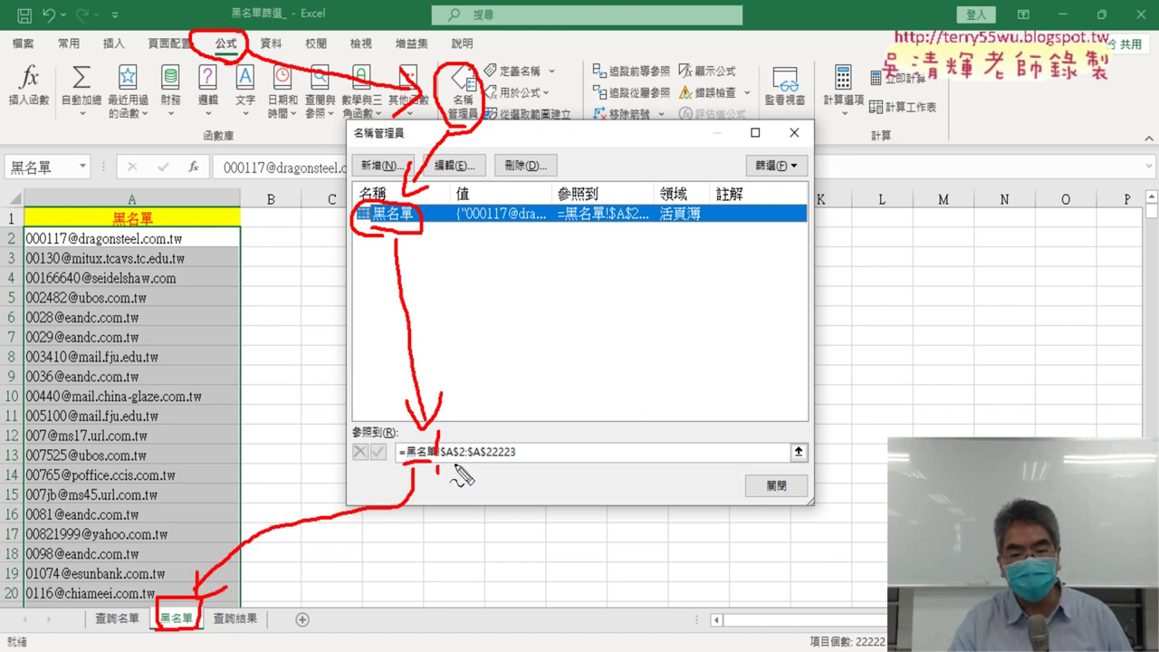
pyautogui.moveTo(447, 472); pyautogui.dragTo(457, 470)
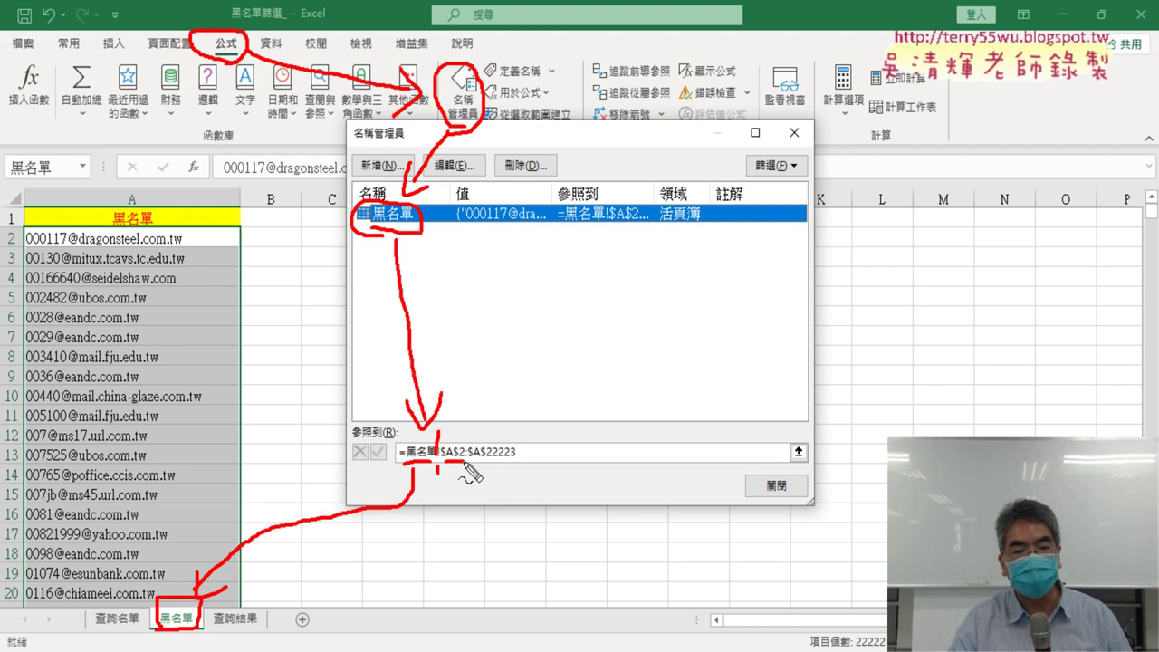
pyautogui.moveTo(21, 230)
pyautogui.mouseDown()
pyautogui.moveTo(21, 250)
pyautogui.moveTo(163, 232)
pyautogui.moveTo(183, 246)
pyautogui.mouseUp()
pyautogui.moveTo(18, 258)
pyautogui.mouseDown()
pyautogui.moveTo(163, 257)
pyautogui.moveTo(168, 351)
pyautogui.mouseUp()
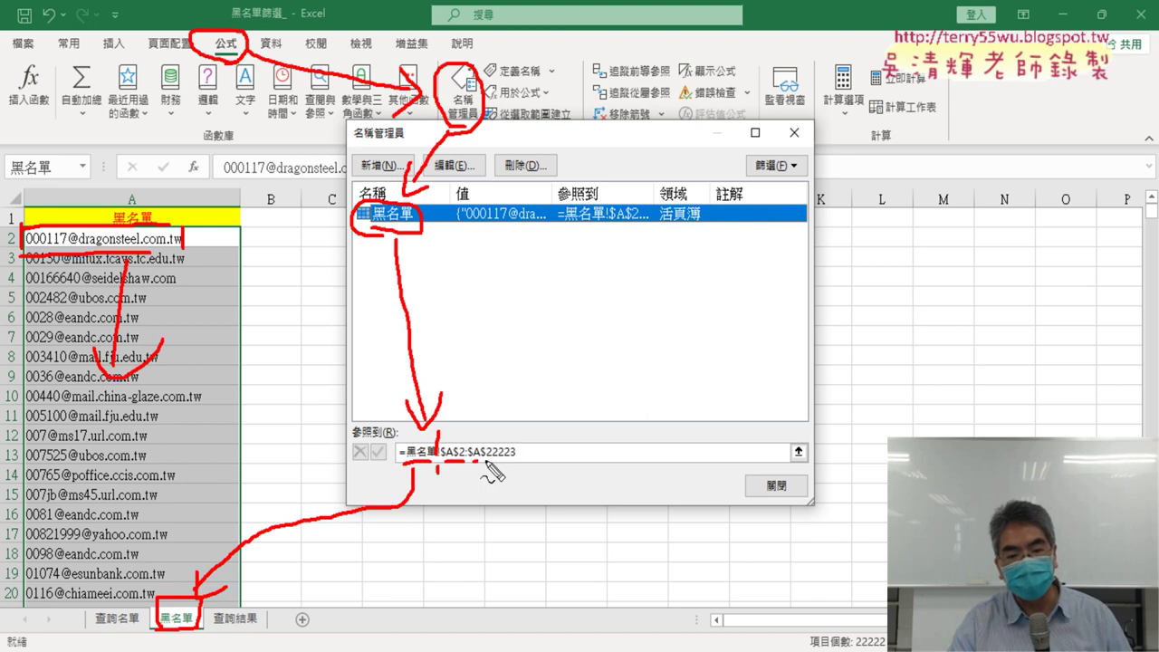
pyautogui.moveTo(471, 465); pyautogui.dragTo(521, 463)
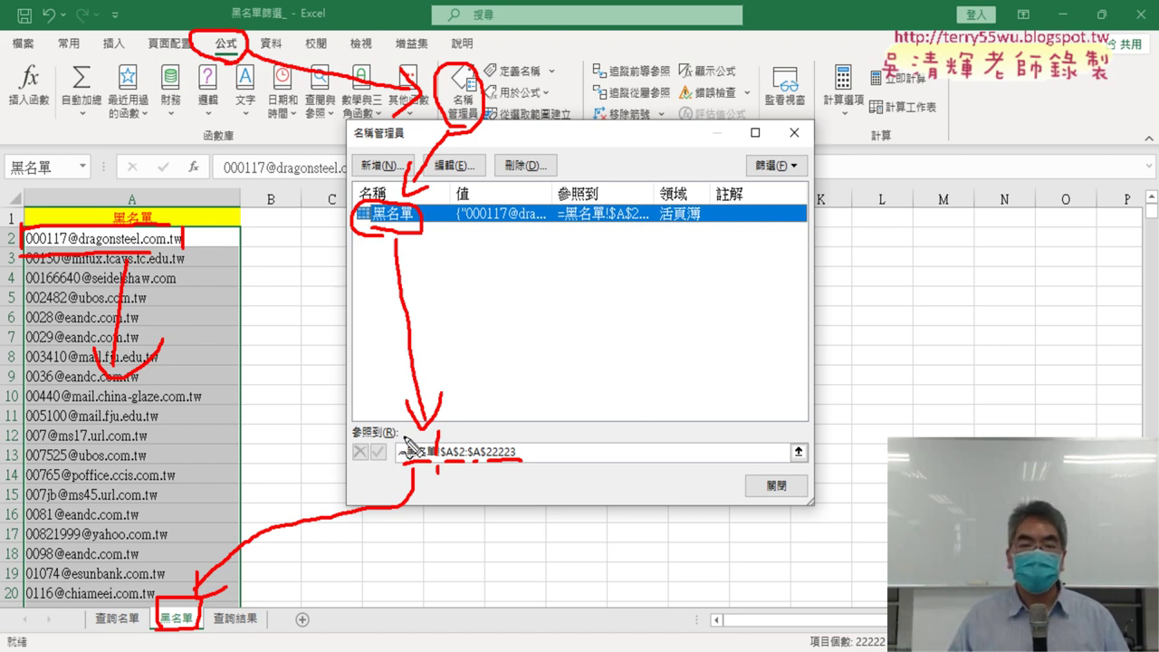
pyautogui.press('Escape')
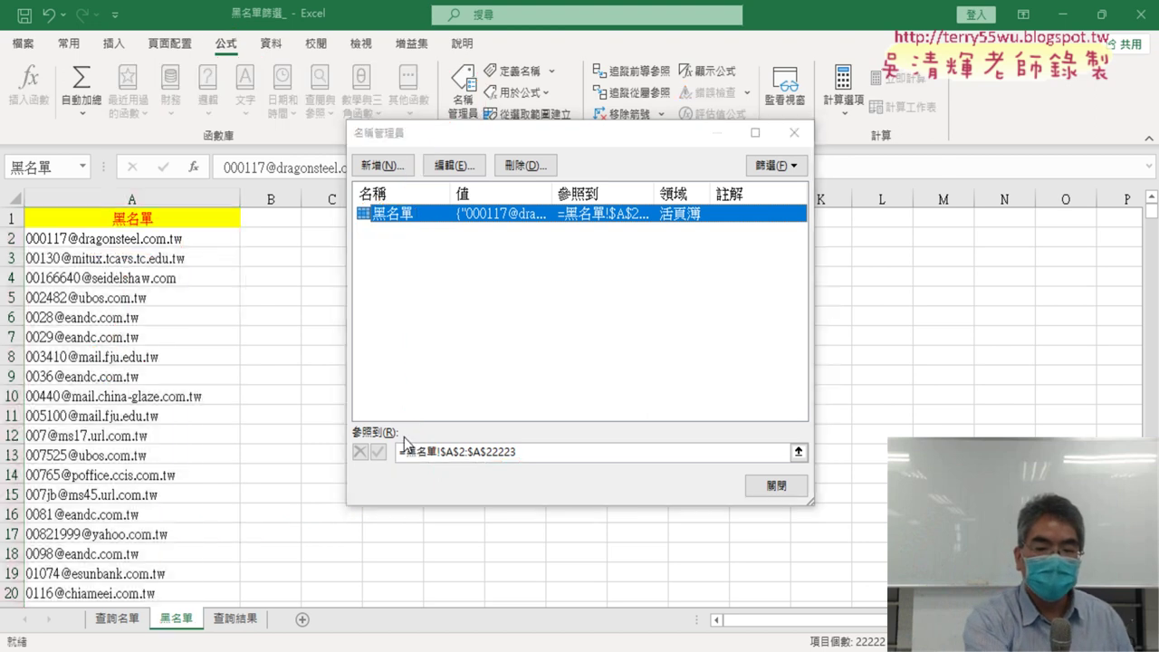
# Step: Close Name Manager, go to the 查詢名單 sheet, and start inserting a function into B2
pyautogui.click(788, 490)
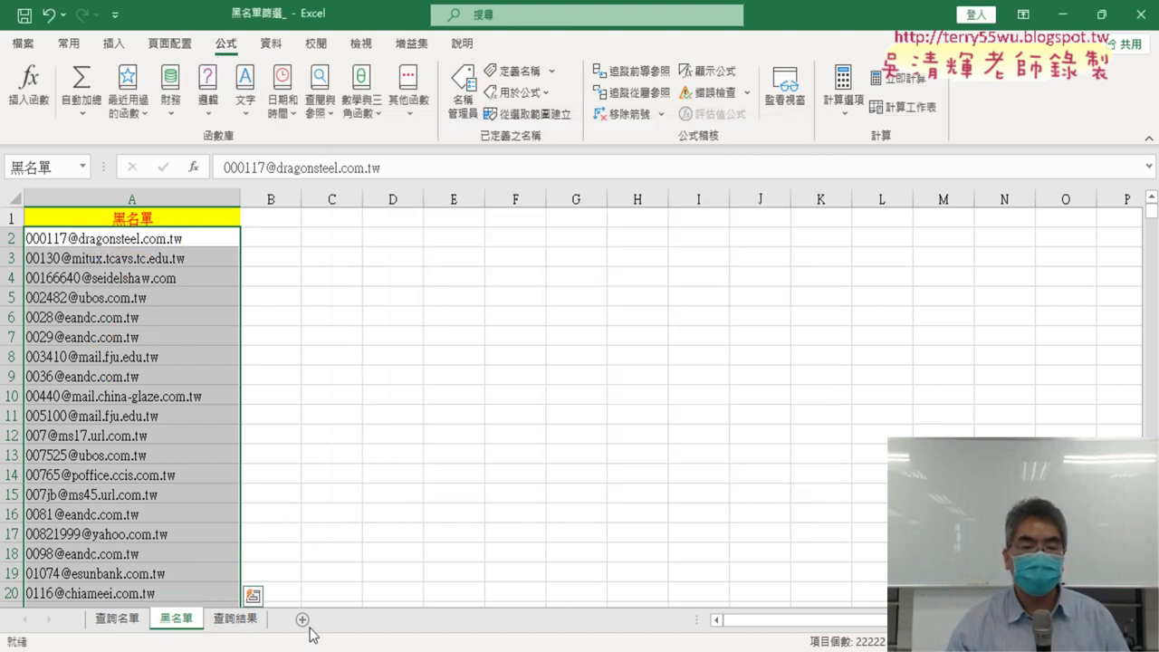
pyautogui.click(119, 619)
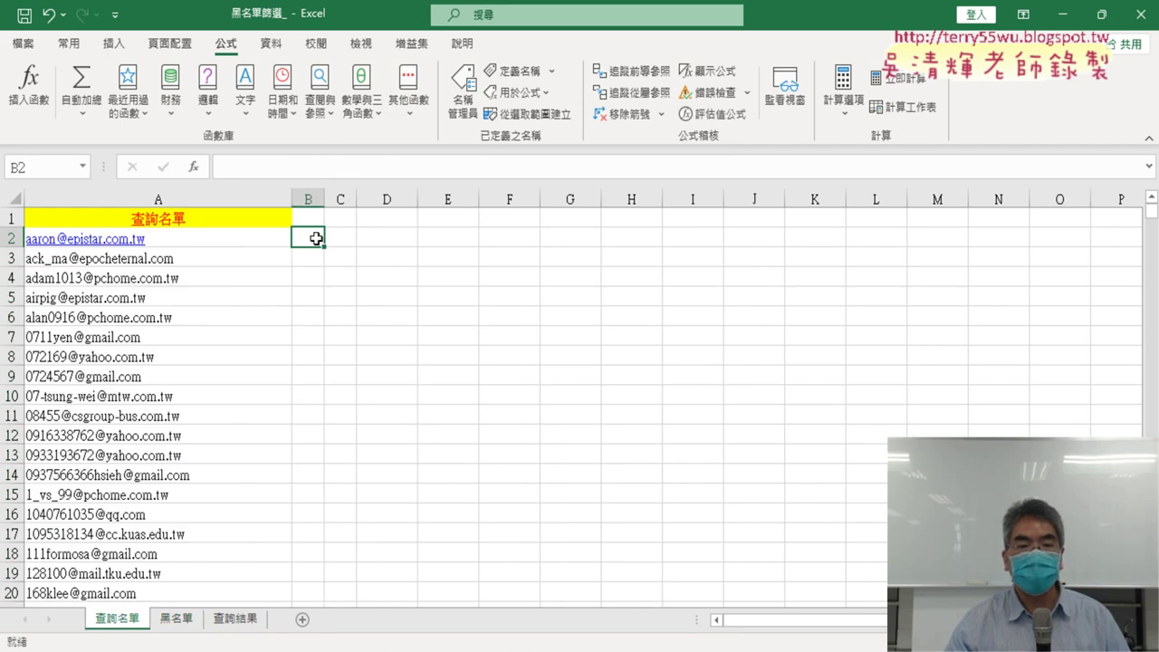
pyautogui.click(199, 169)
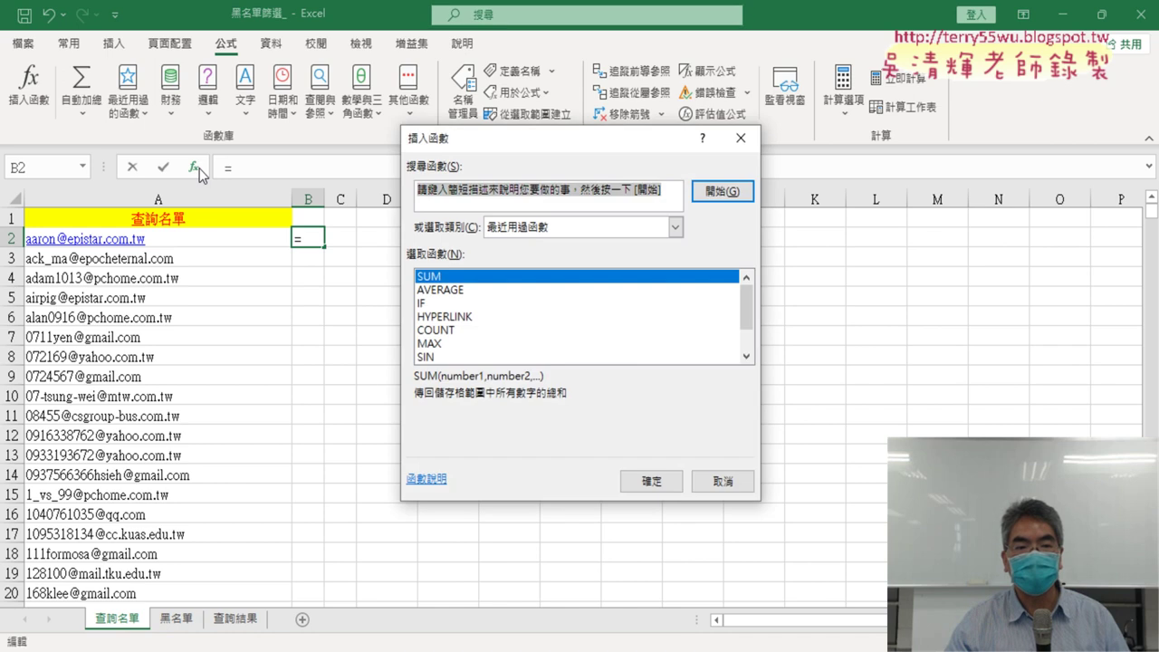
# Step: Pick COUNTIF from the 統計 (statistical) category and confirm it
pyautogui.click(621, 230)
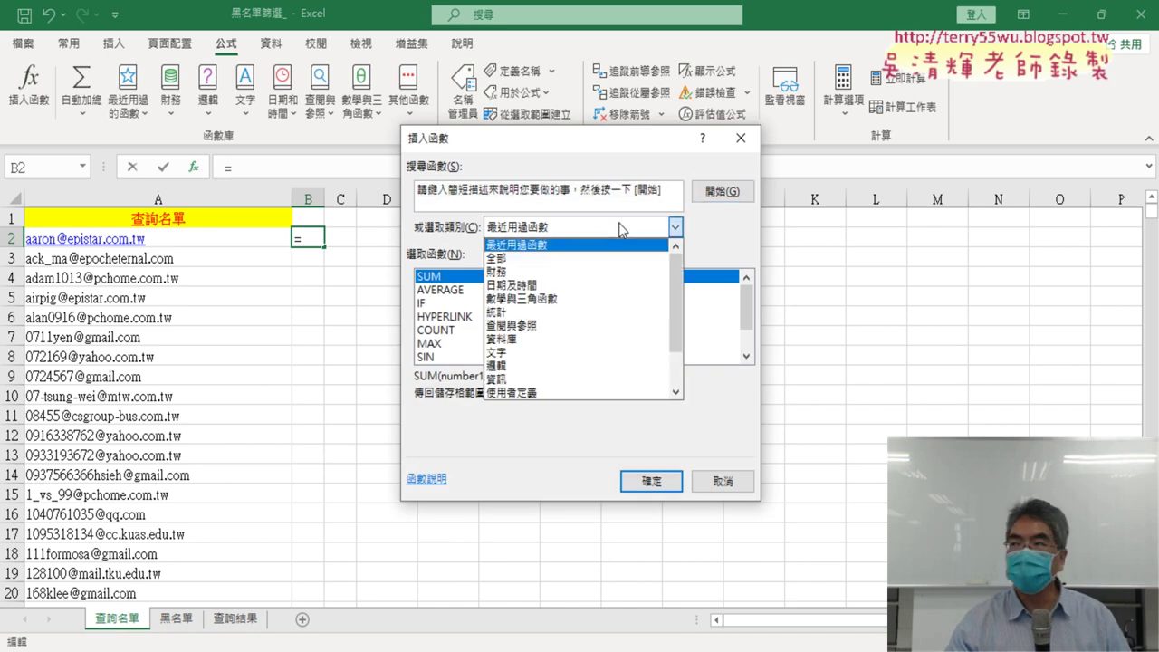
pyautogui.click(609, 311)
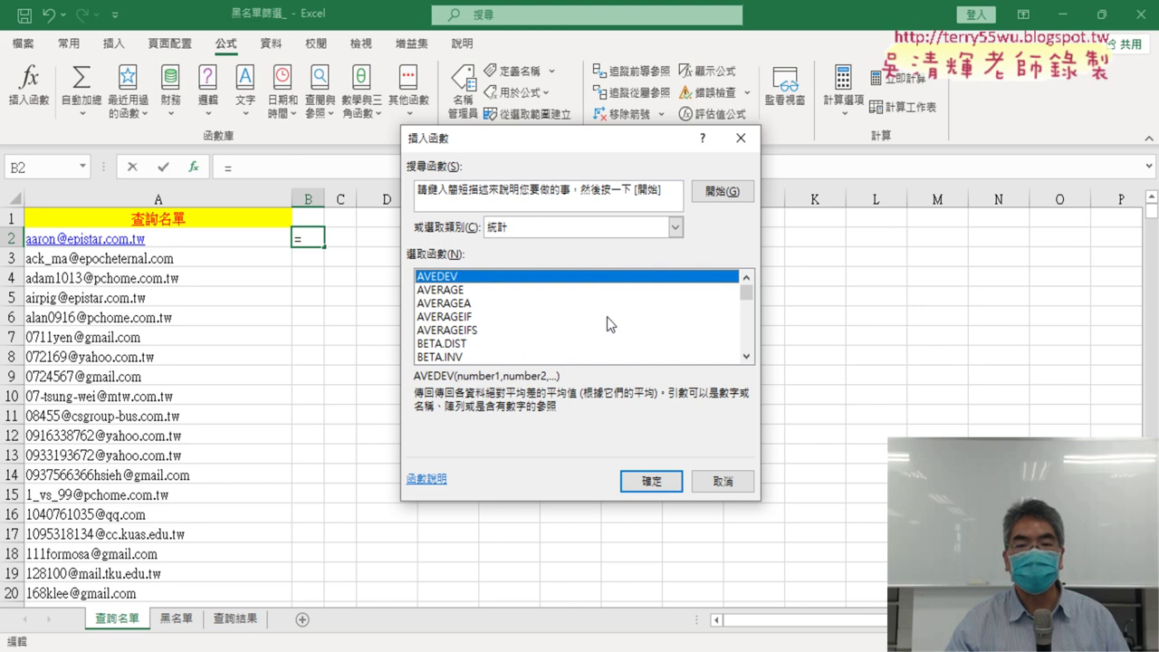
pyautogui.click(746, 356)
pyautogui.moveTo(745, 359); pyautogui.dragTo(745, 359)
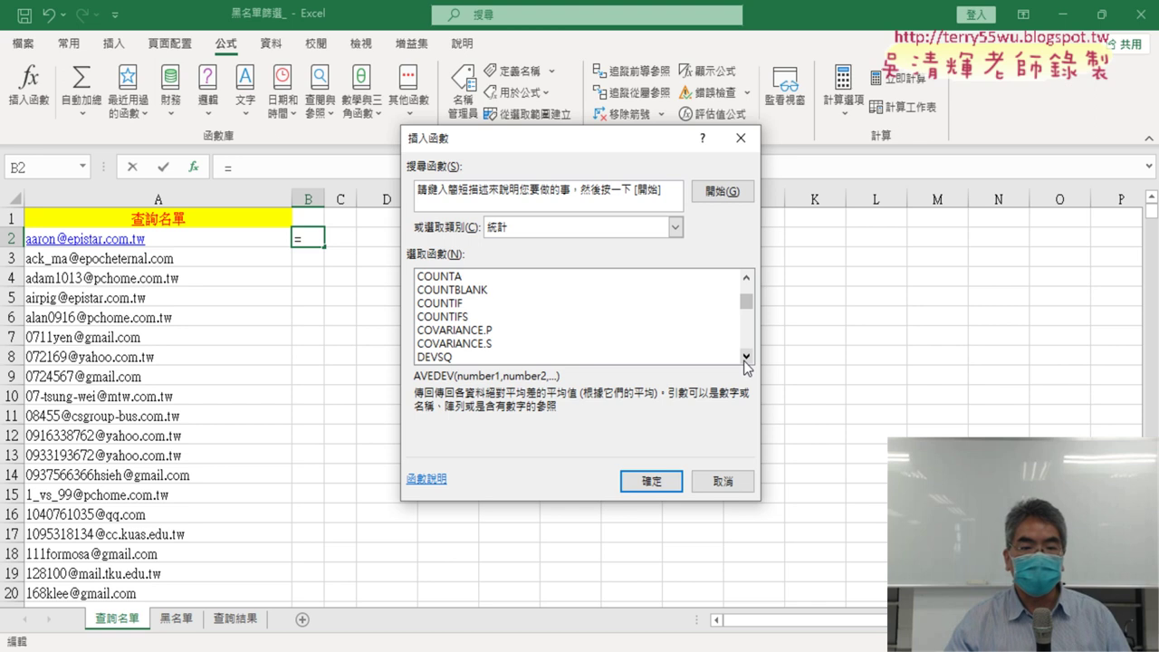
pyautogui.click(746, 277)
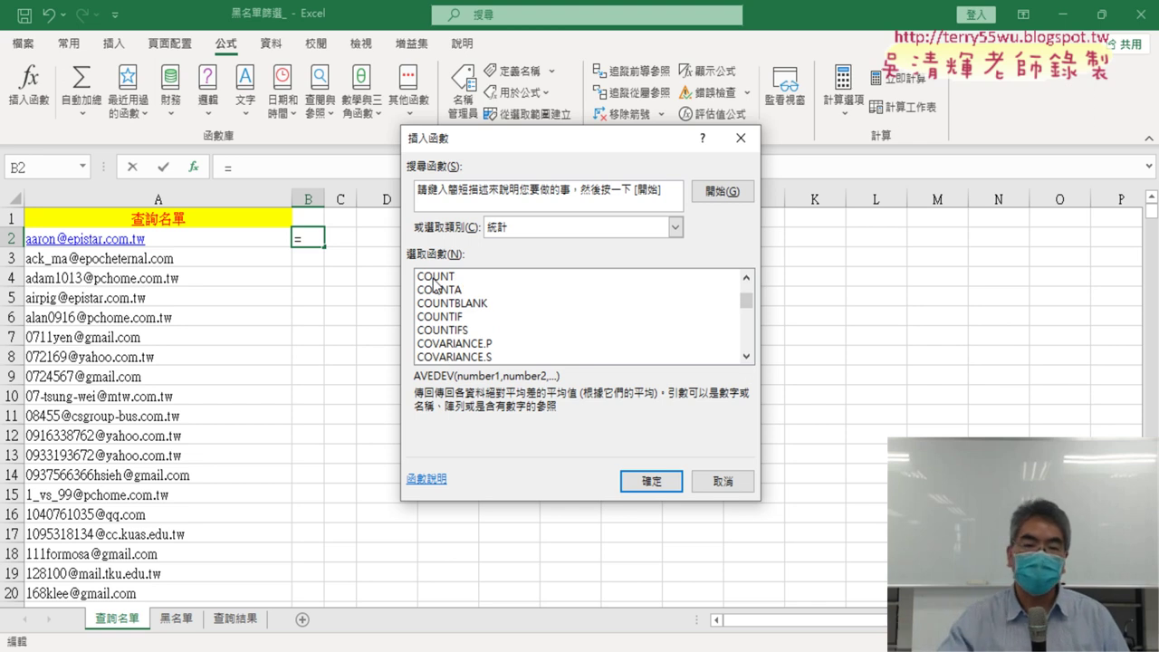
pyautogui.click(443, 319)
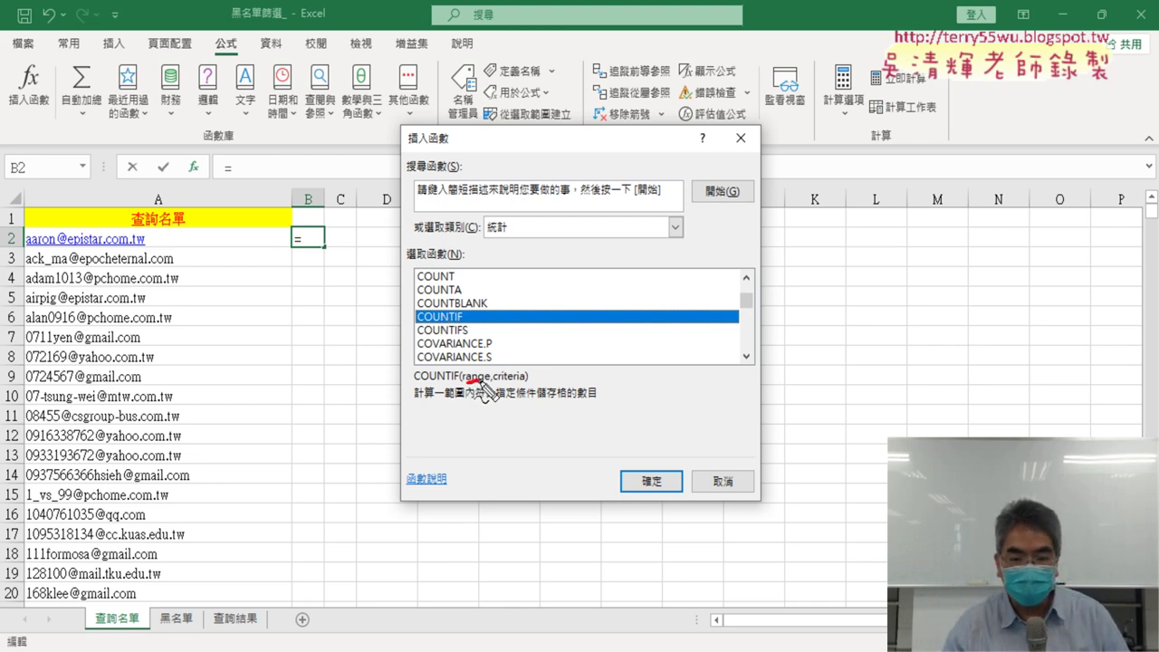
pyautogui.moveTo(465, 381); pyautogui.dragTo(516, 381)
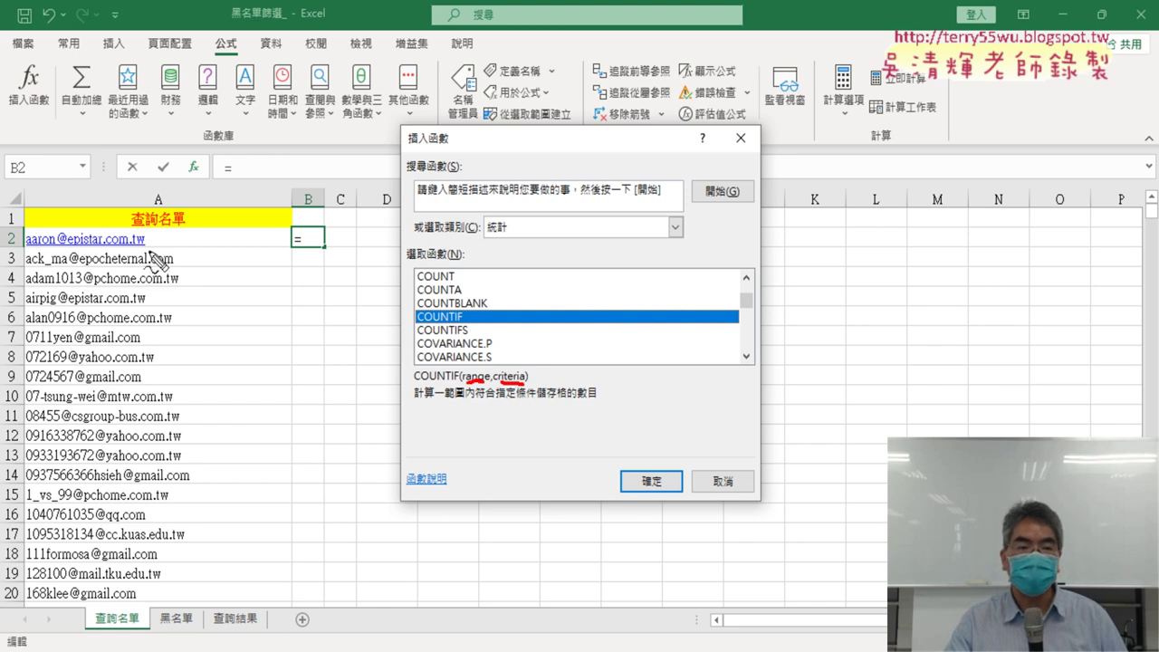
pyautogui.moveTo(145, 245)
pyautogui.mouseDown()
pyautogui.moveTo(20, 233)
pyautogui.moveTo(154, 241)
pyautogui.mouseUp()
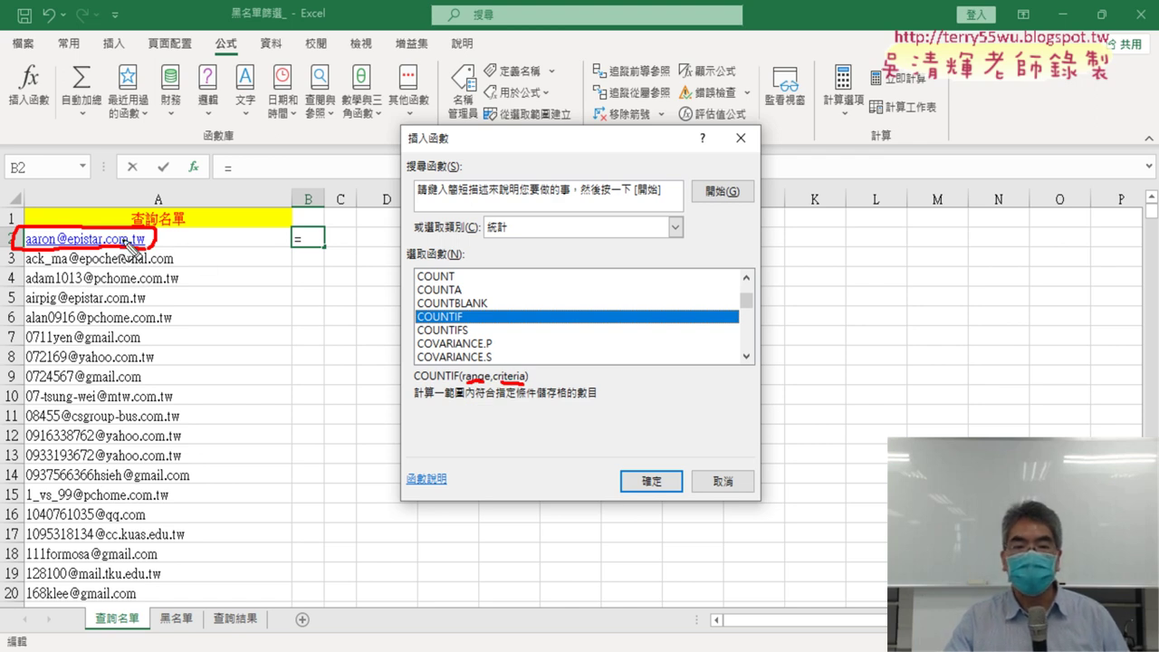
pyautogui.moveTo(519, 362)
pyautogui.mouseDown()
pyautogui.moveTo(483, 365)
pyautogui.moveTo(490, 353)
pyautogui.mouseUp()
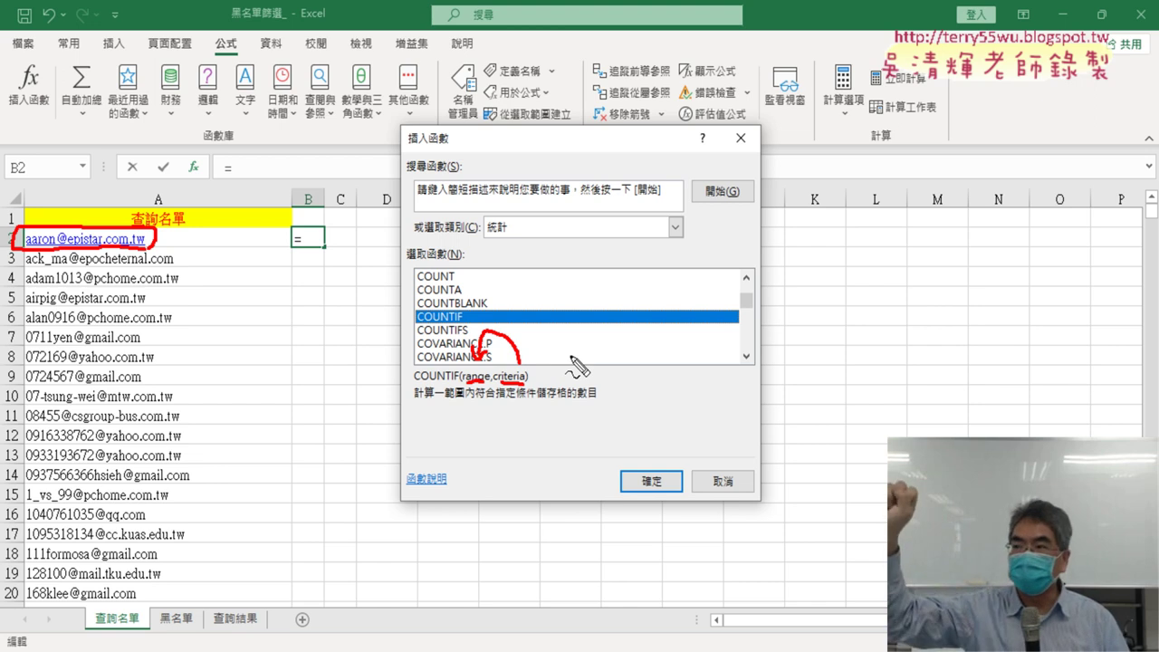
pyautogui.press('Escape')
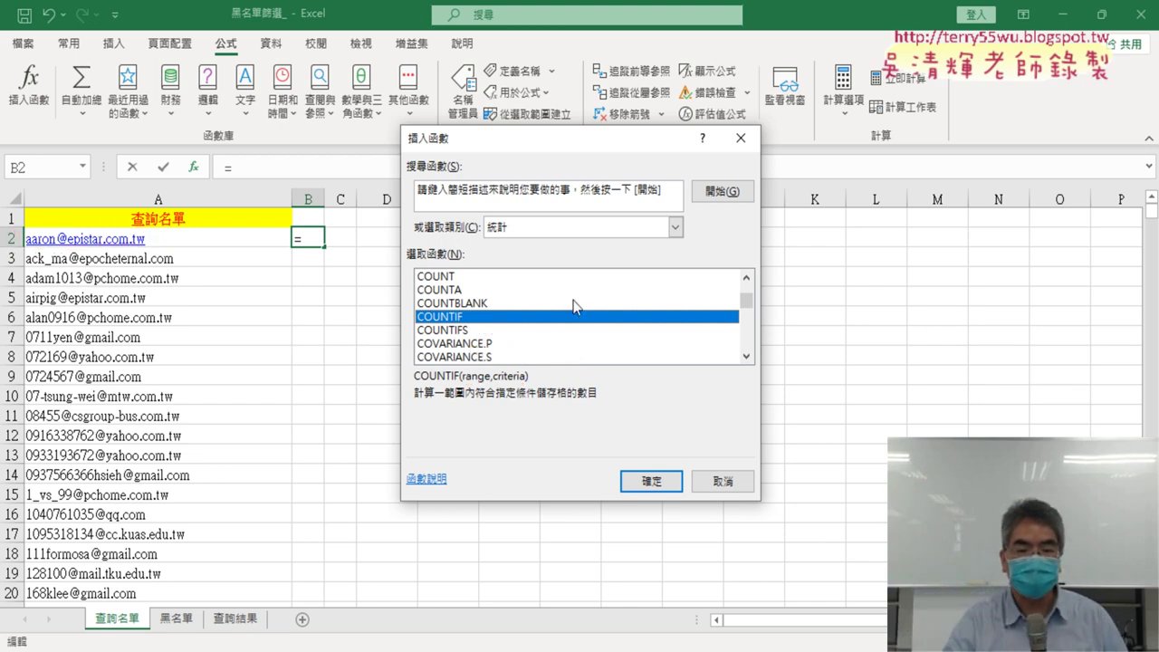
pyautogui.click(651, 480)
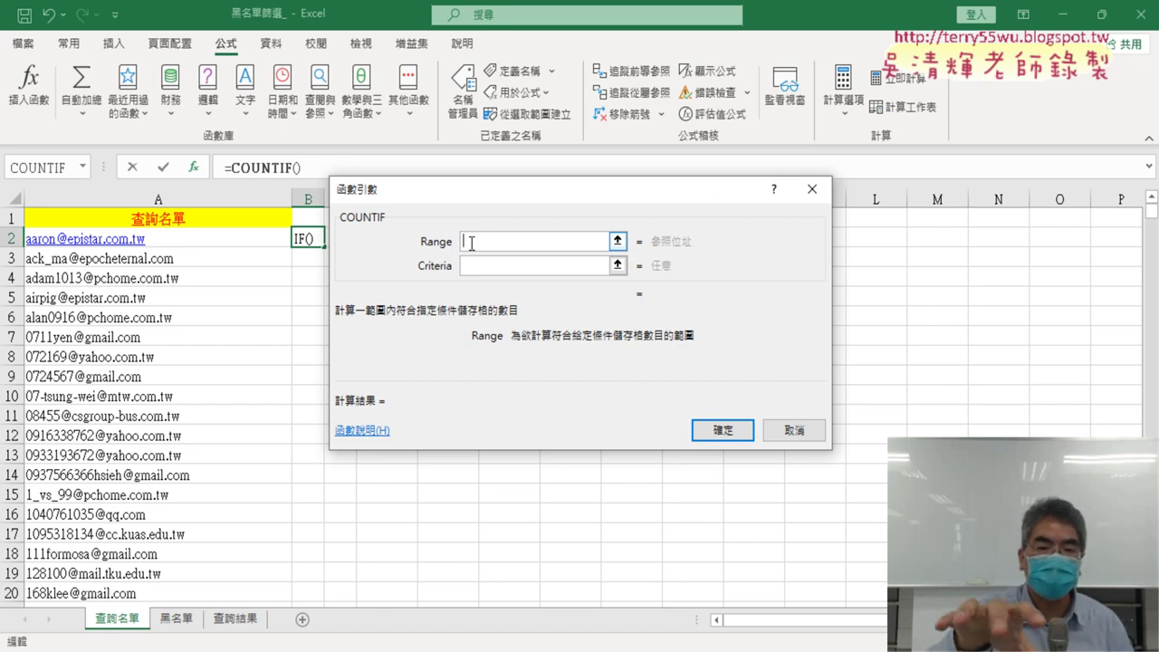
# Step: Set COUNTIF's Range to the pasted name 黑名單 and Criteria to A2, then confirm
pyautogui.press('F3')
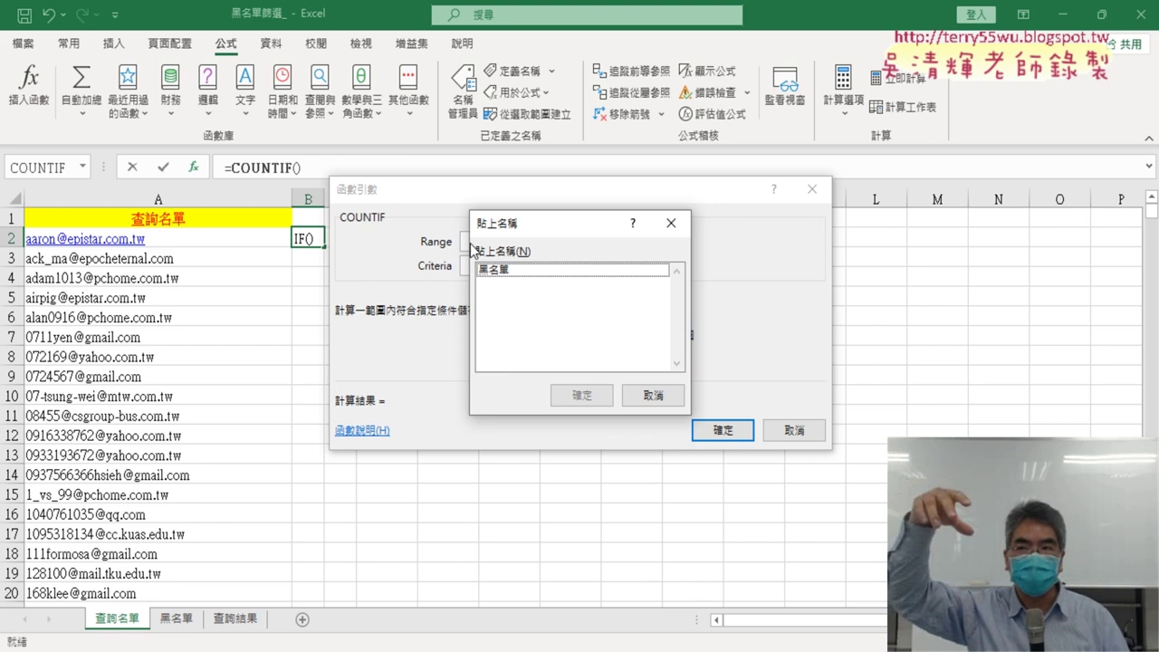
pyautogui.moveTo(539, 225); pyautogui.dragTo(686, 217)
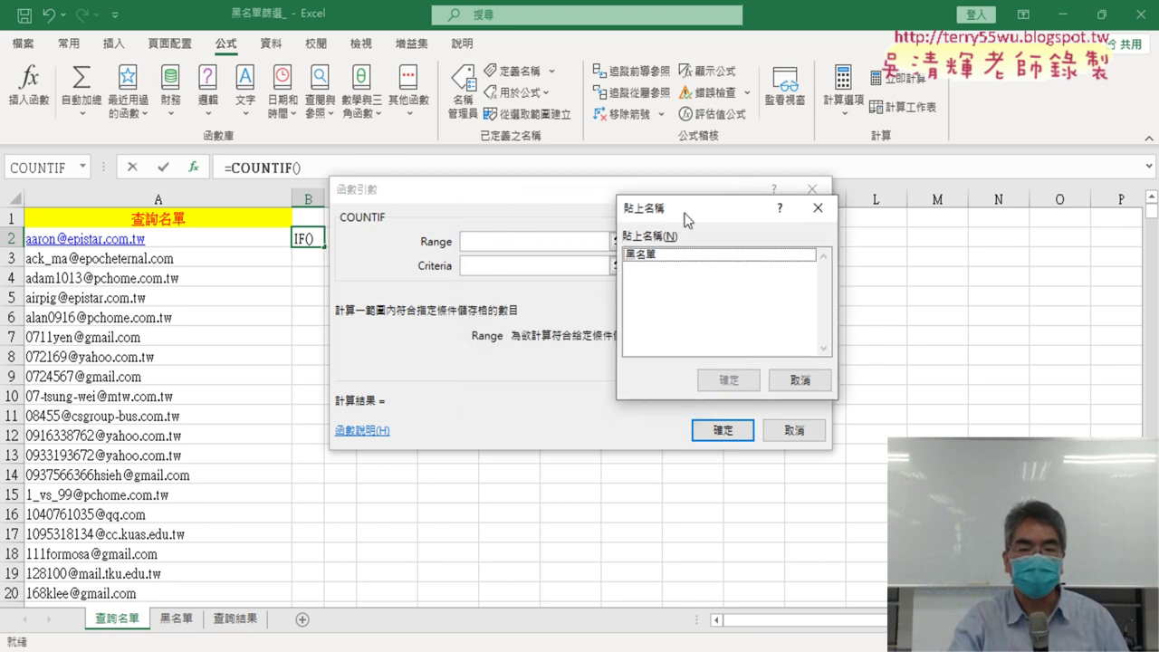
pyautogui.doubleClick(686, 258)
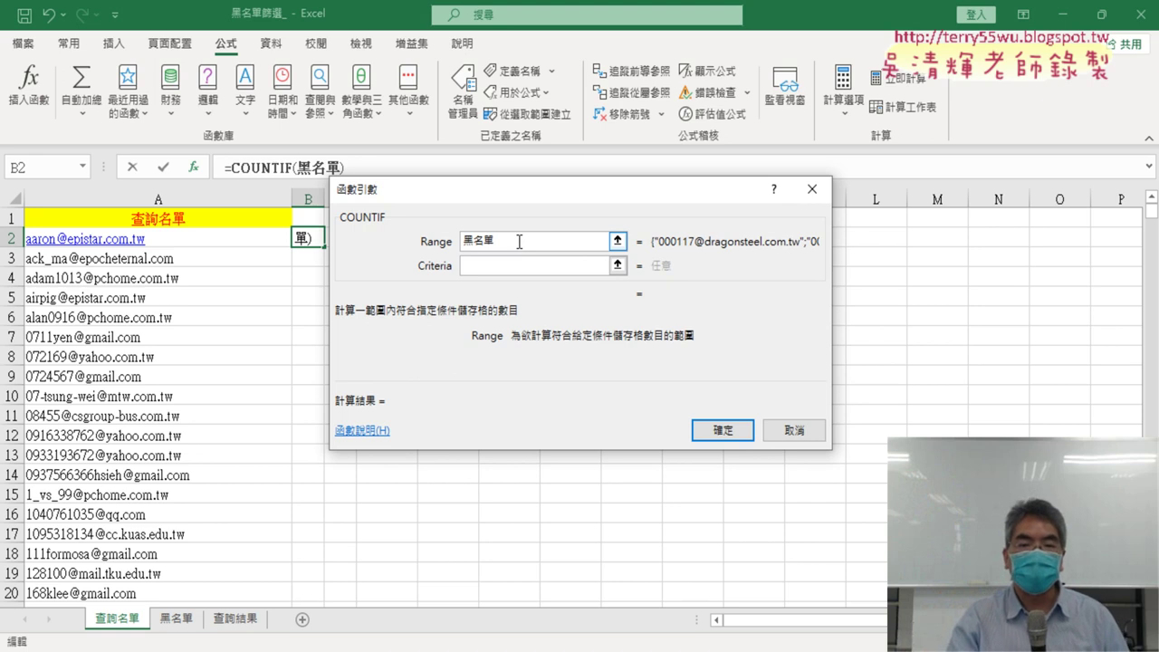
pyautogui.moveTo(519, 241); pyautogui.dragTo(455, 239)
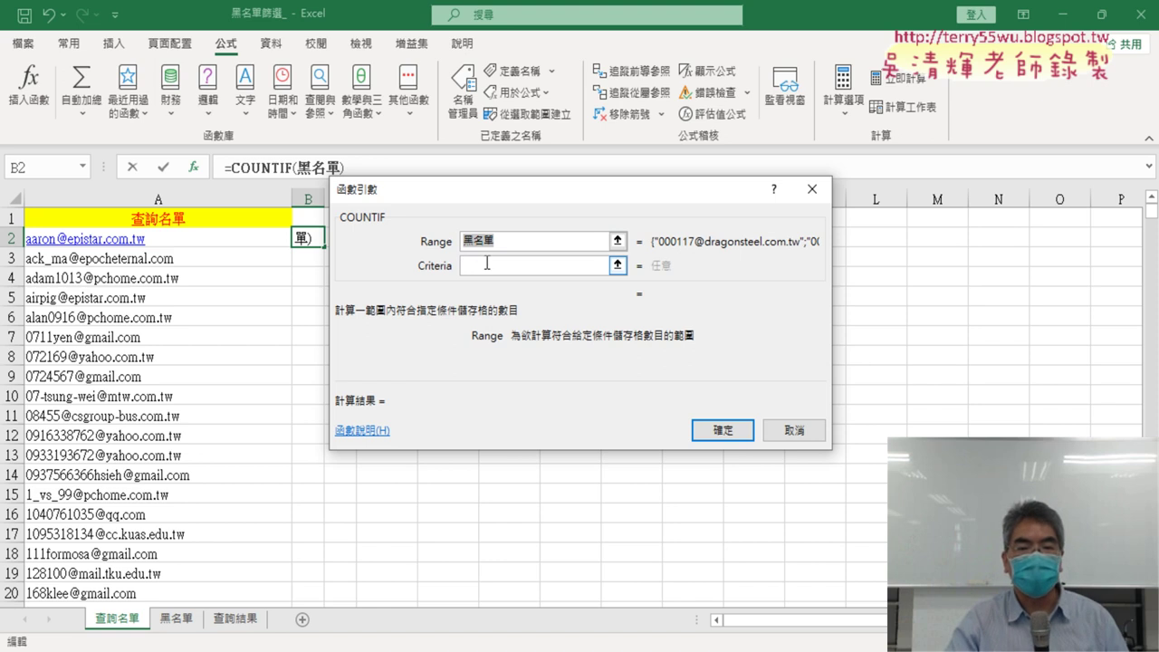
pyautogui.click(487, 263)
pyautogui.click(204, 239)
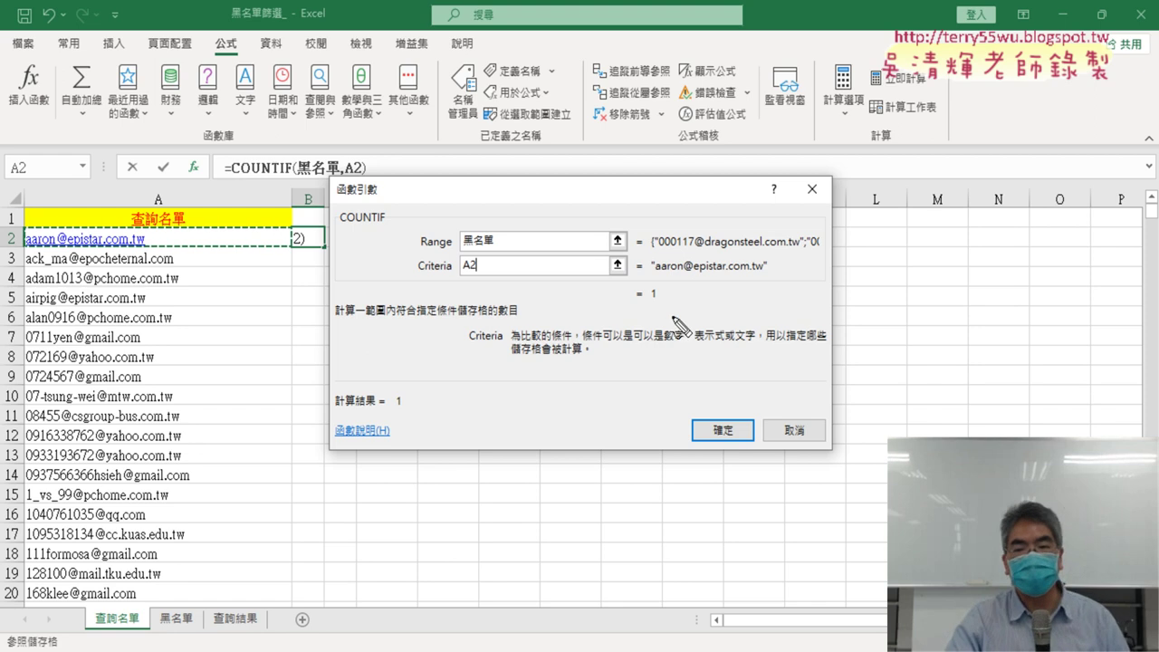
pyautogui.moveTo(640, 302); pyautogui.dragTo(664, 308)
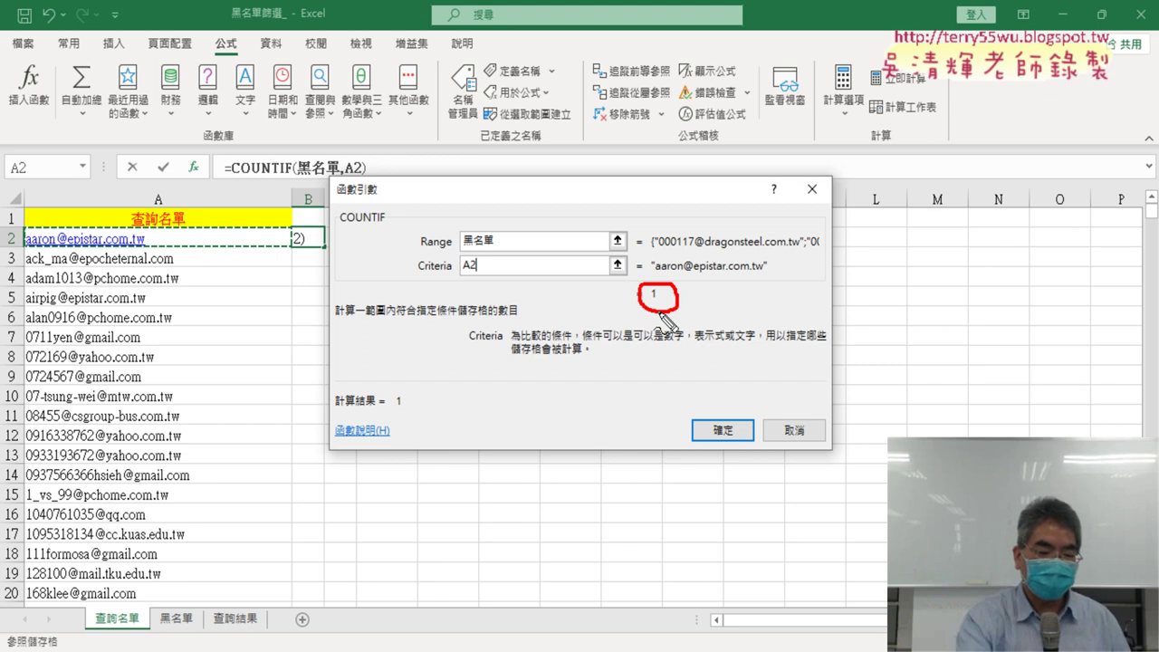
pyautogui.press('Escape')
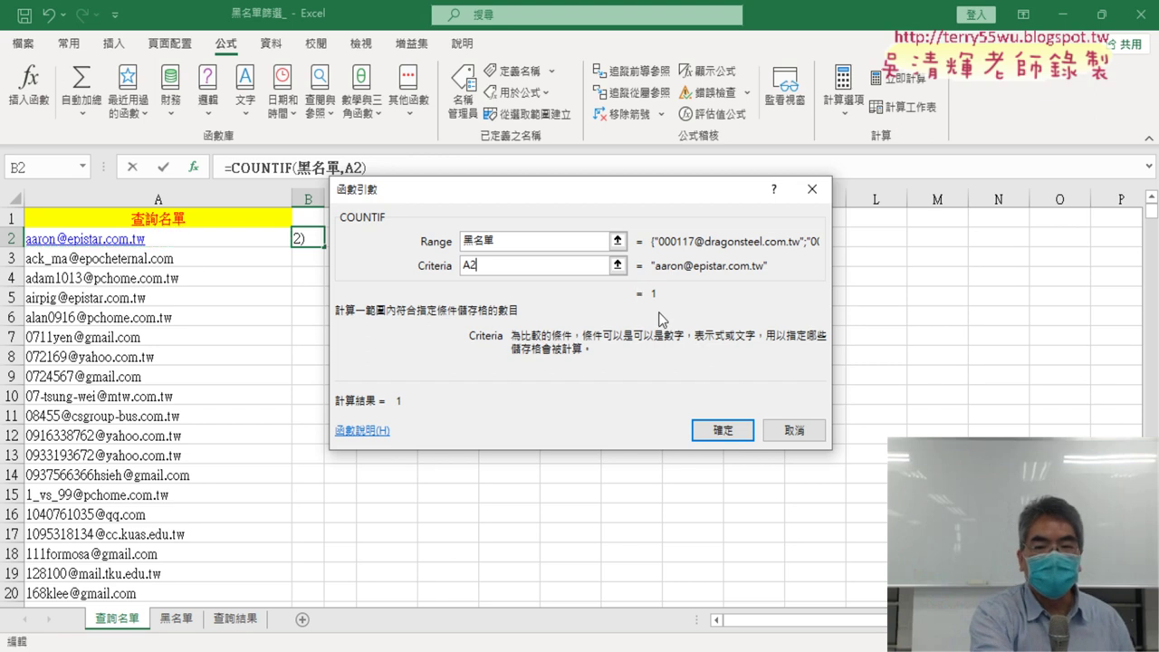
pyautogui.click(724, 431)
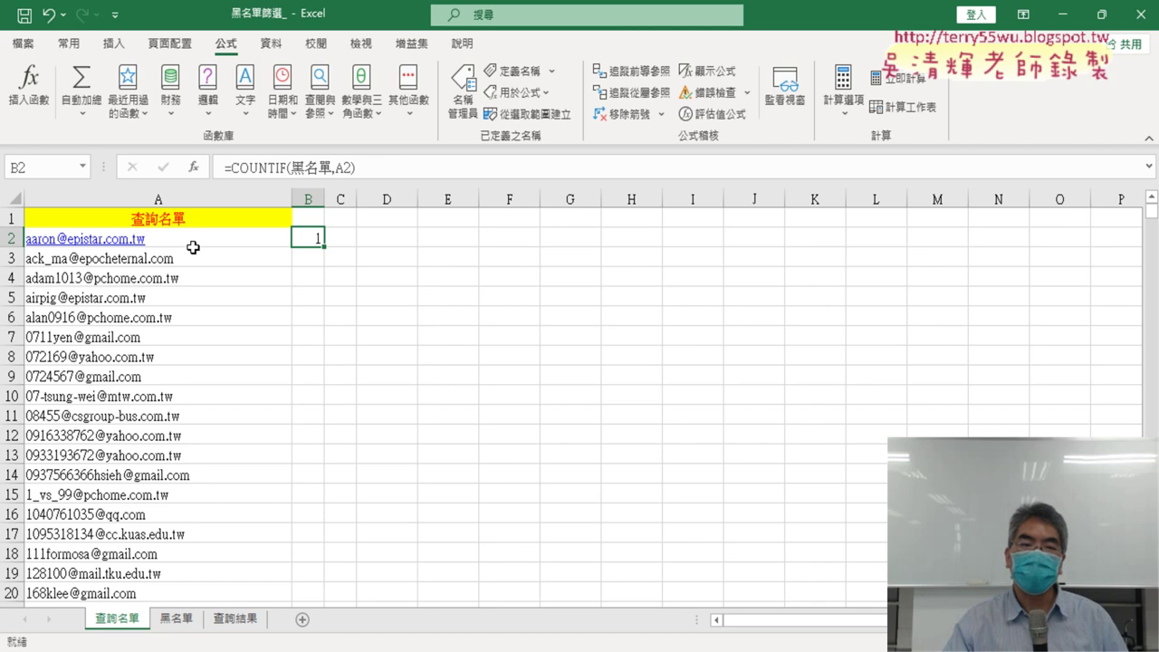
# Step: Fill B2's COUNTIF formula down column B, then scroll through the 1/0 flags and back up
pyautogui.doubleClick(326, 248)
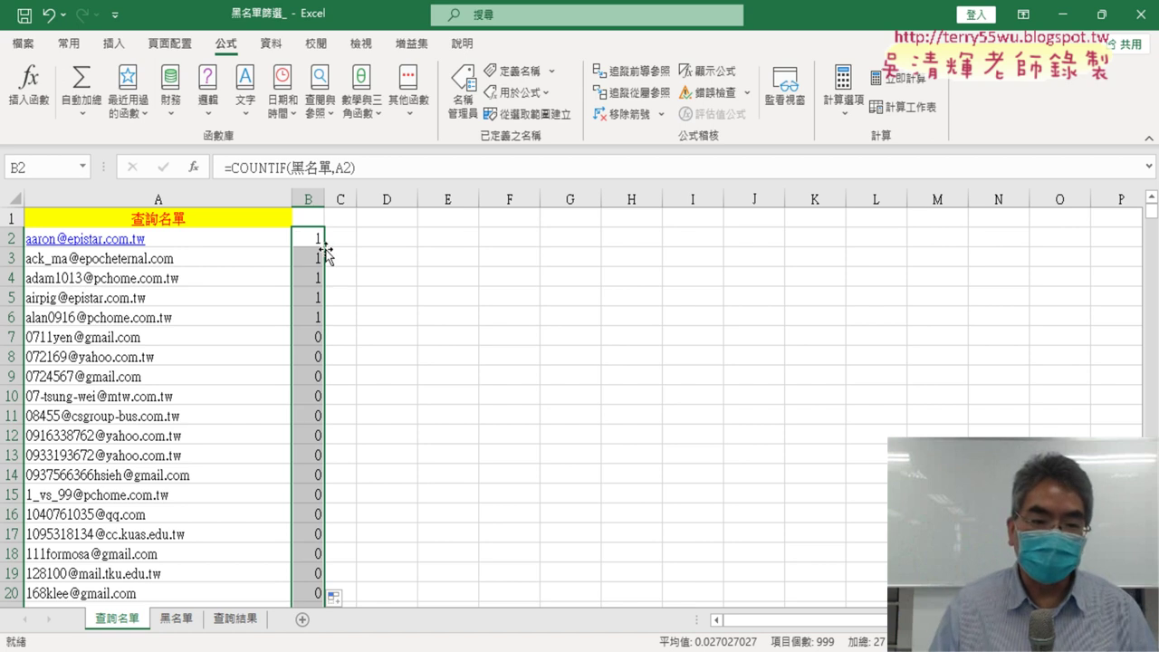
pyautogui.click(312, 238)
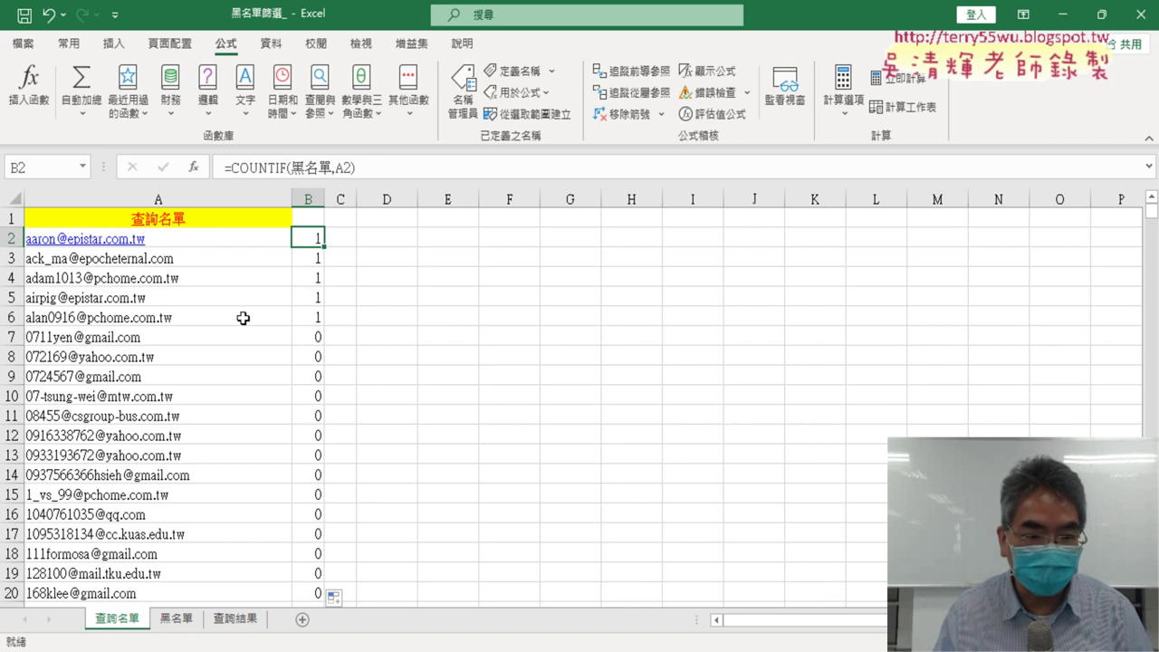
pyautogui.scroll(-3, 395, 335)
pyautogui.scroll(-5, 395, 335)
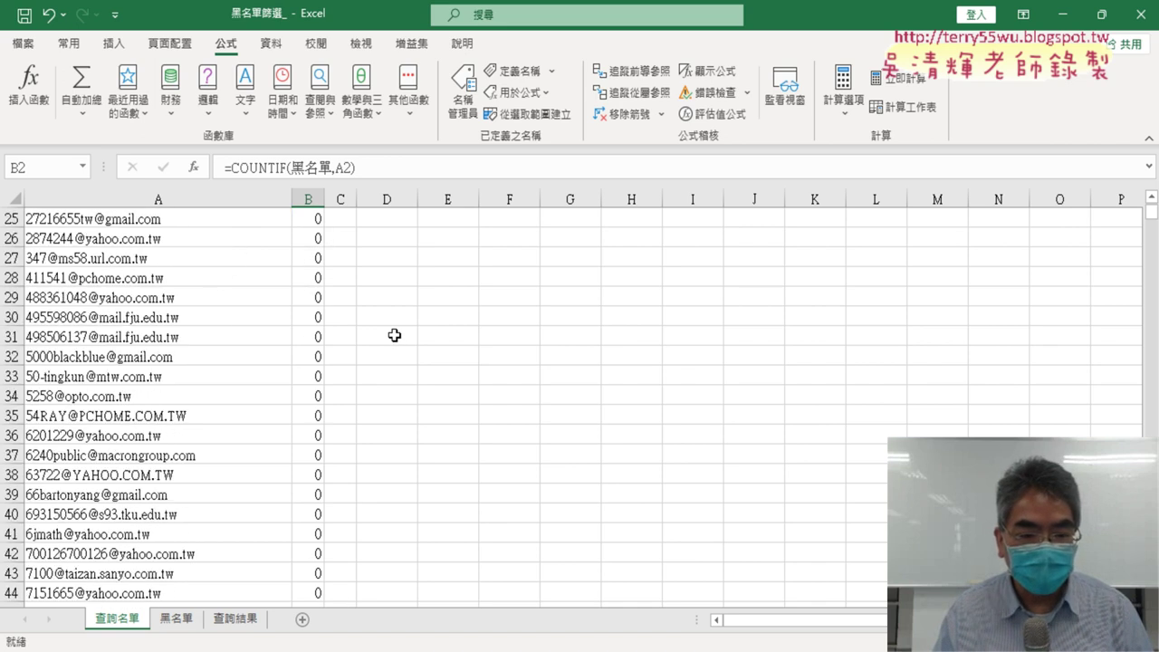
pyautogui.scroll(-5, 395, 335)
pyautogui.scroll(-9, 395, 335)
pyautogui.scroll(-8, 395, 335)
pyautogui.scroll(-4, 395, 335)
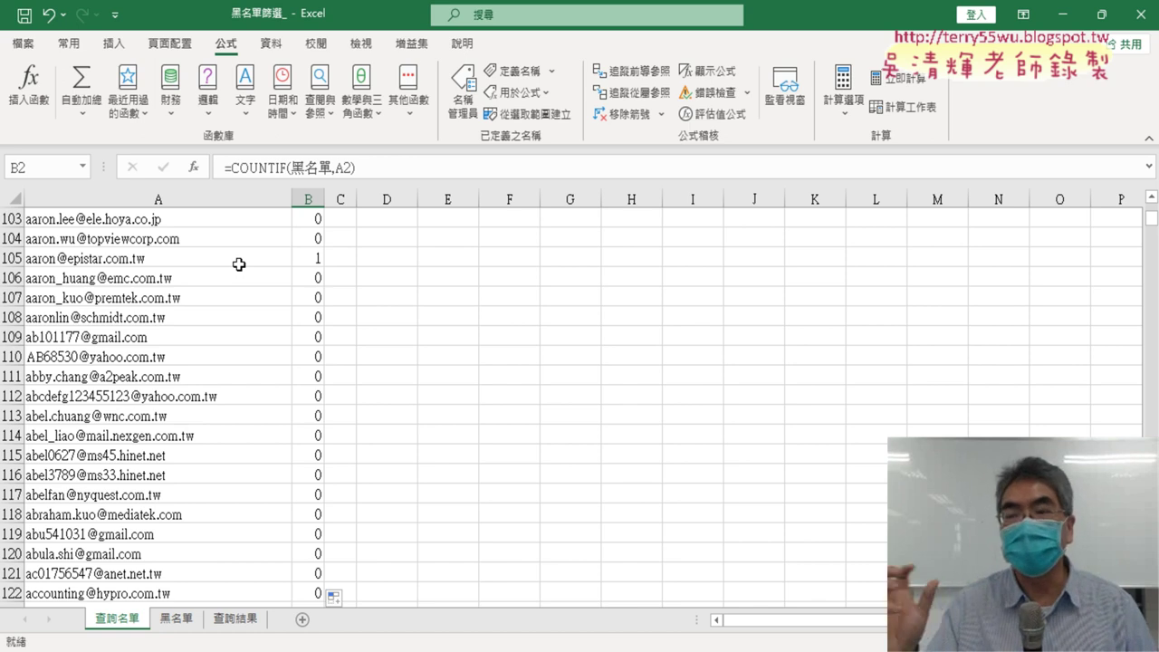
pyautogui.scroll(10, 239, 263)
pyautogui.scroll(6, 239, 264)
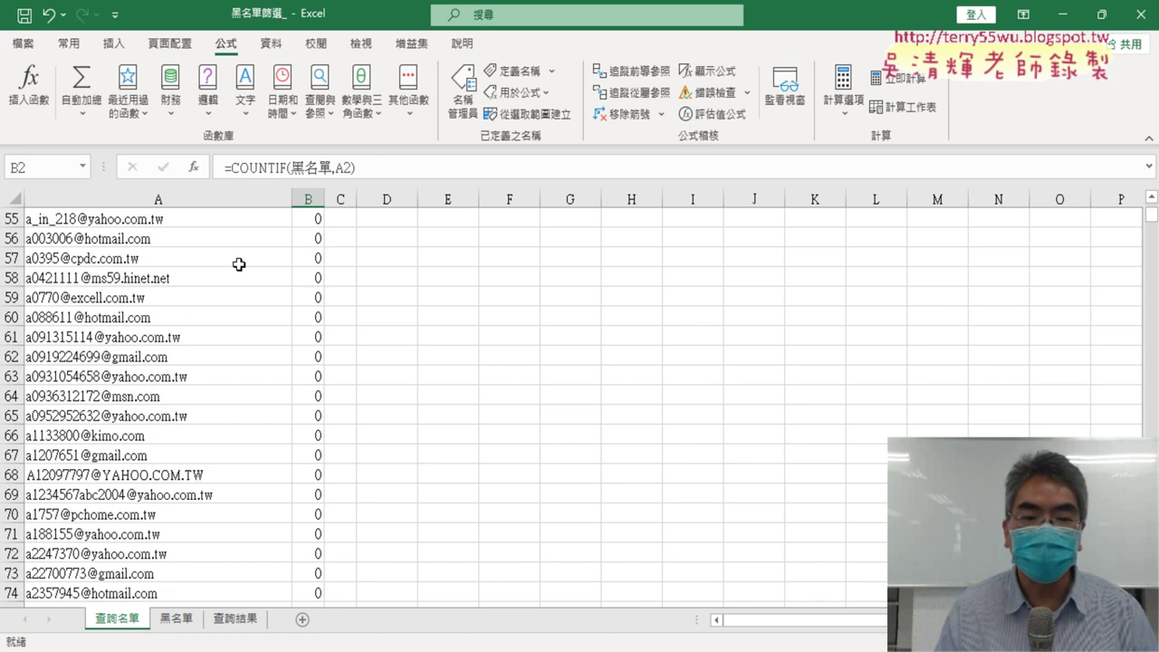
pyautogui.scroll(11, 239, 263)
pyautogui.scroll(7, 239, 264)
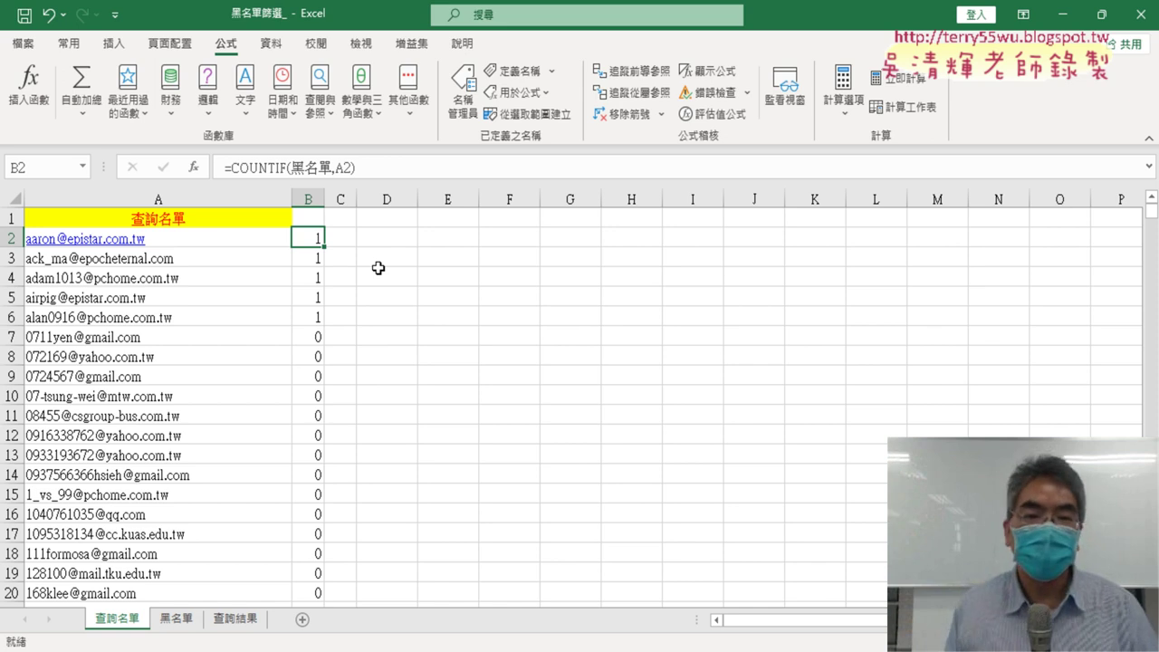
# Step: Select B1, switch to the 資料 (Data) ribbon, and dismiss the import tip with 了解
pyautogui.click(310, 220)
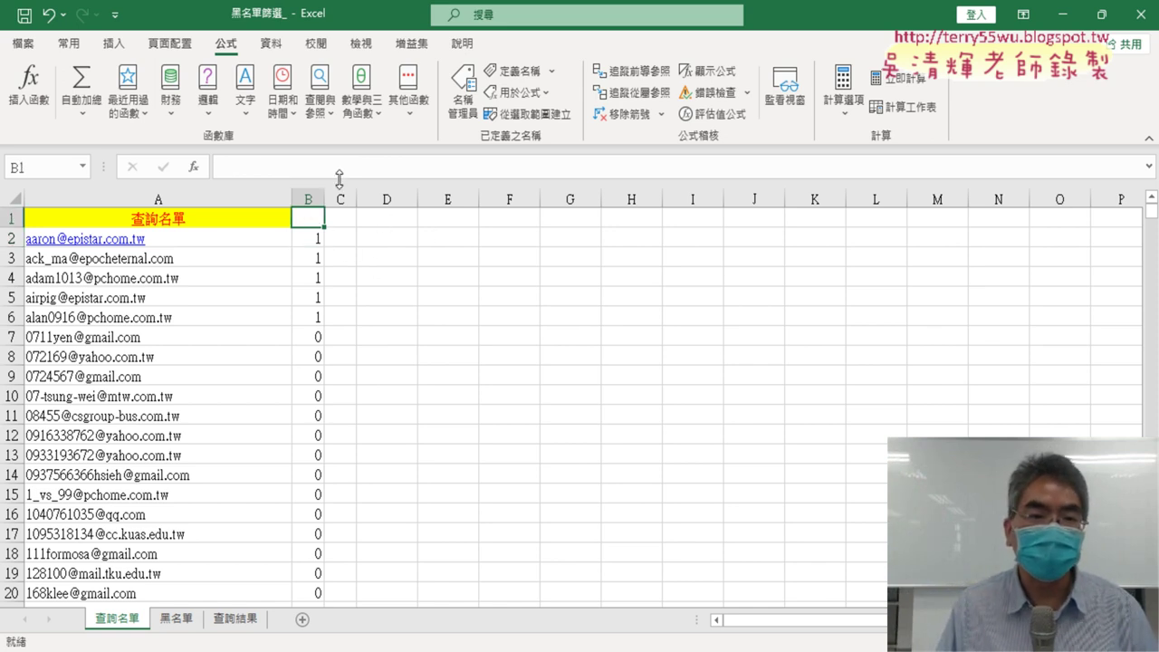
pyautogui.click(268, 45)
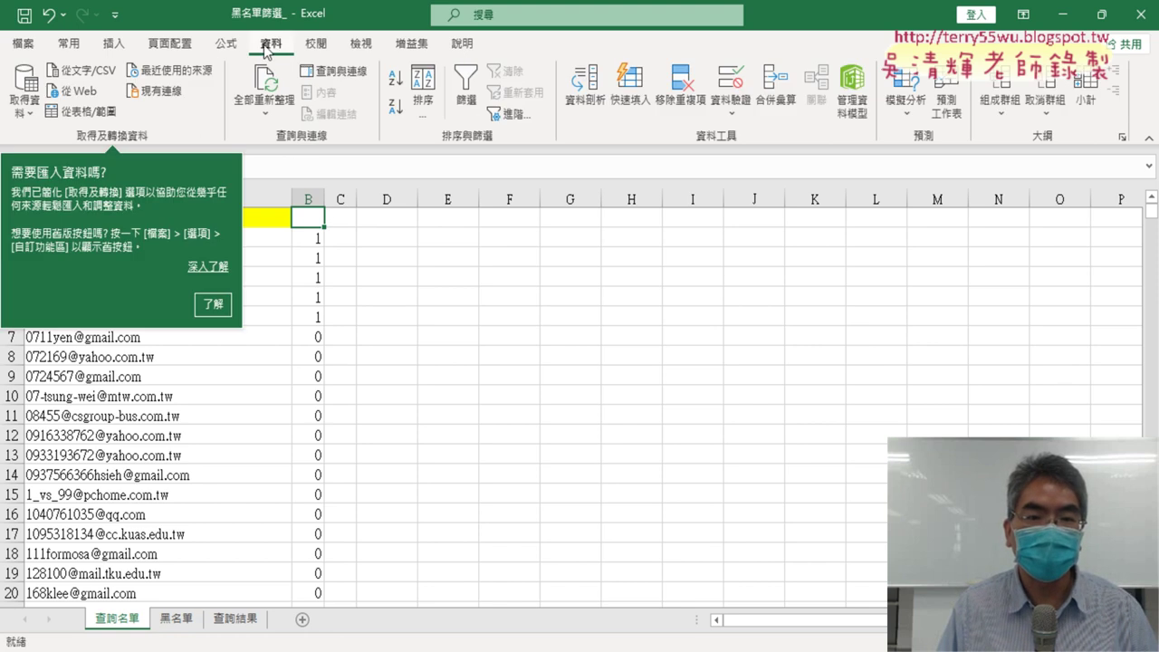
pyautogui.click(213, 306)
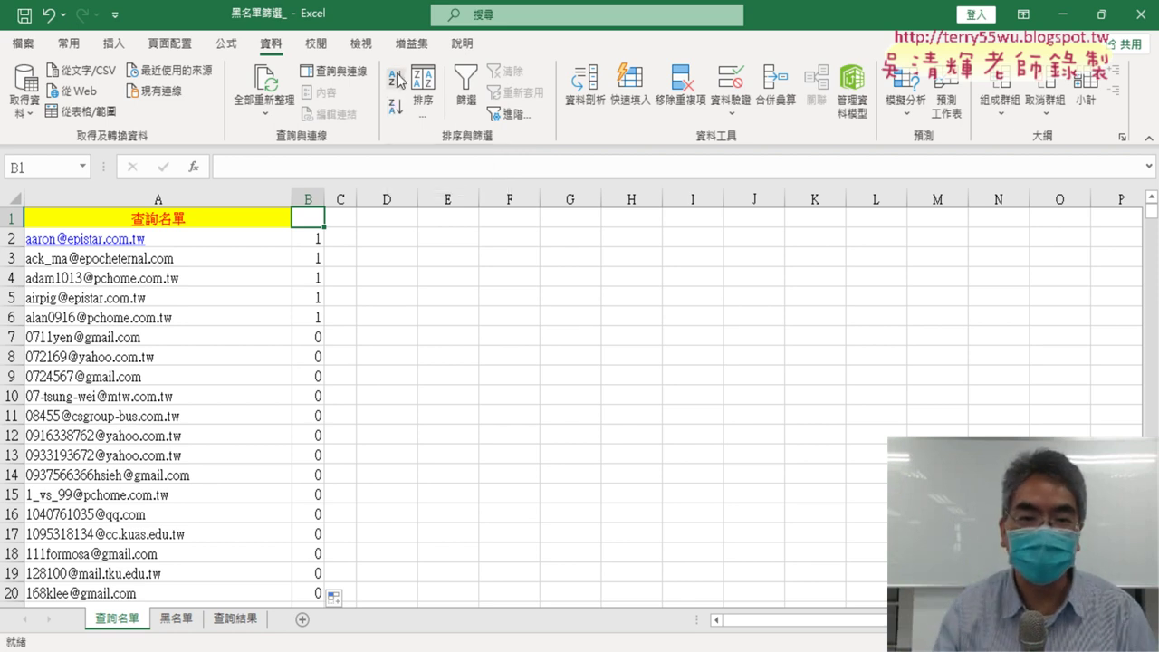
# Step: Sort Z→A so the 27 flagged emails come first, then copy A2:A28
pyautogui.click(397, 79)
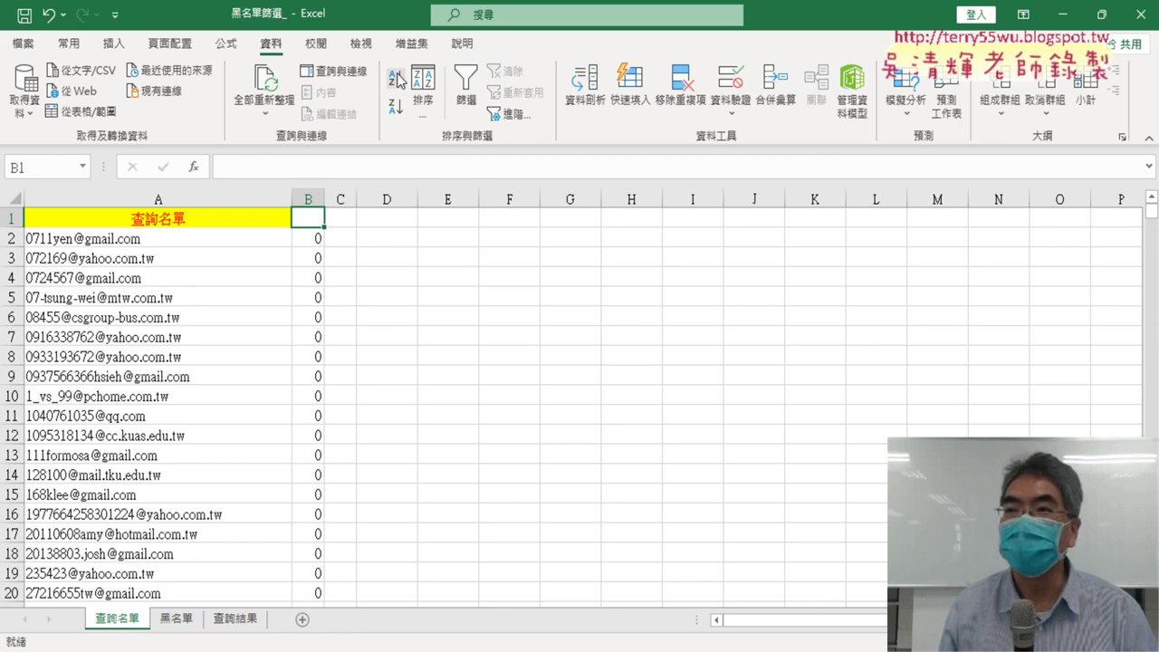
pyautogui.click(397, 108)
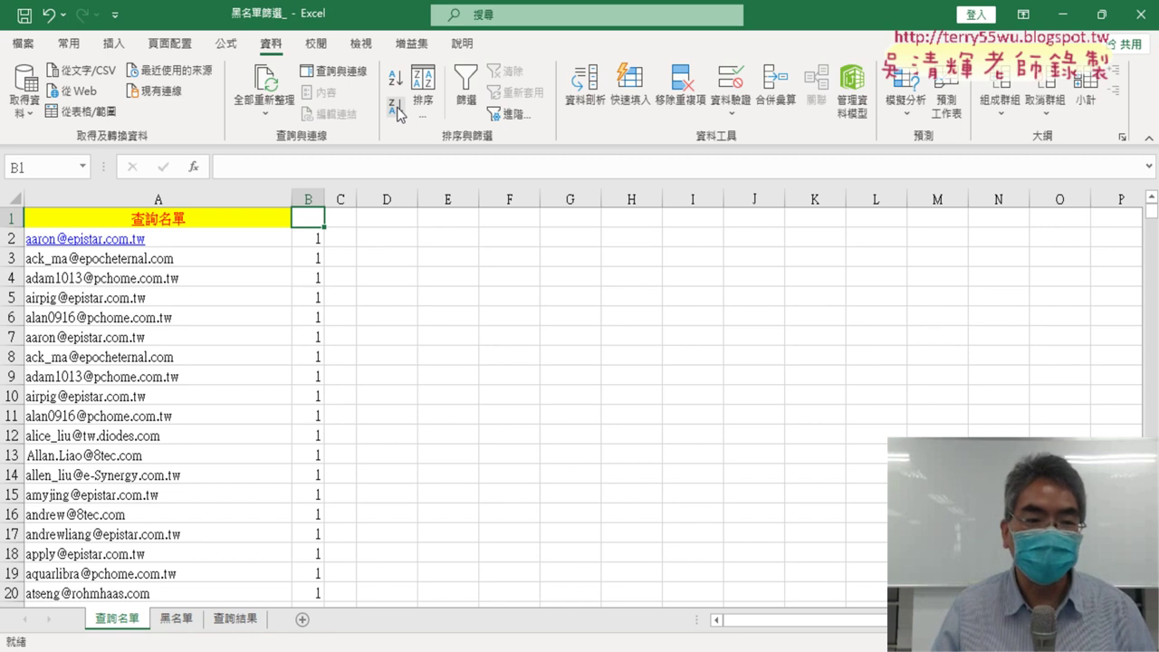
pyautogui.moveTo(216, 235); pyautogui.dragTo(231, 631)
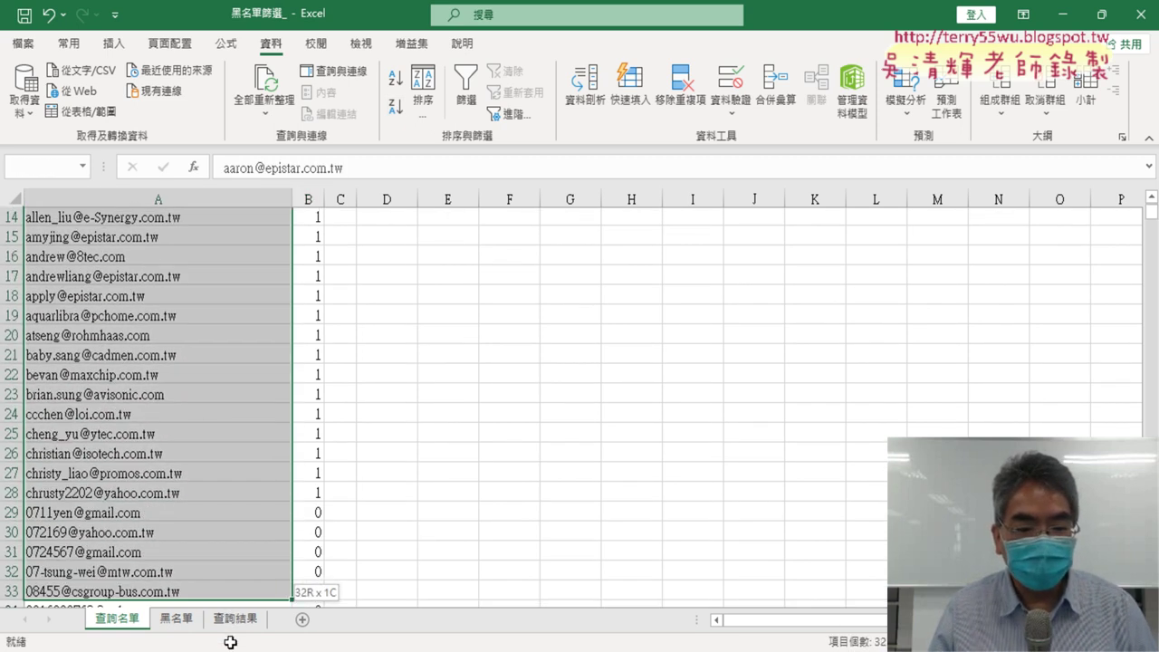
pyautogui.moveTo(231, 631); pyautogui.dragTo(247, 287)
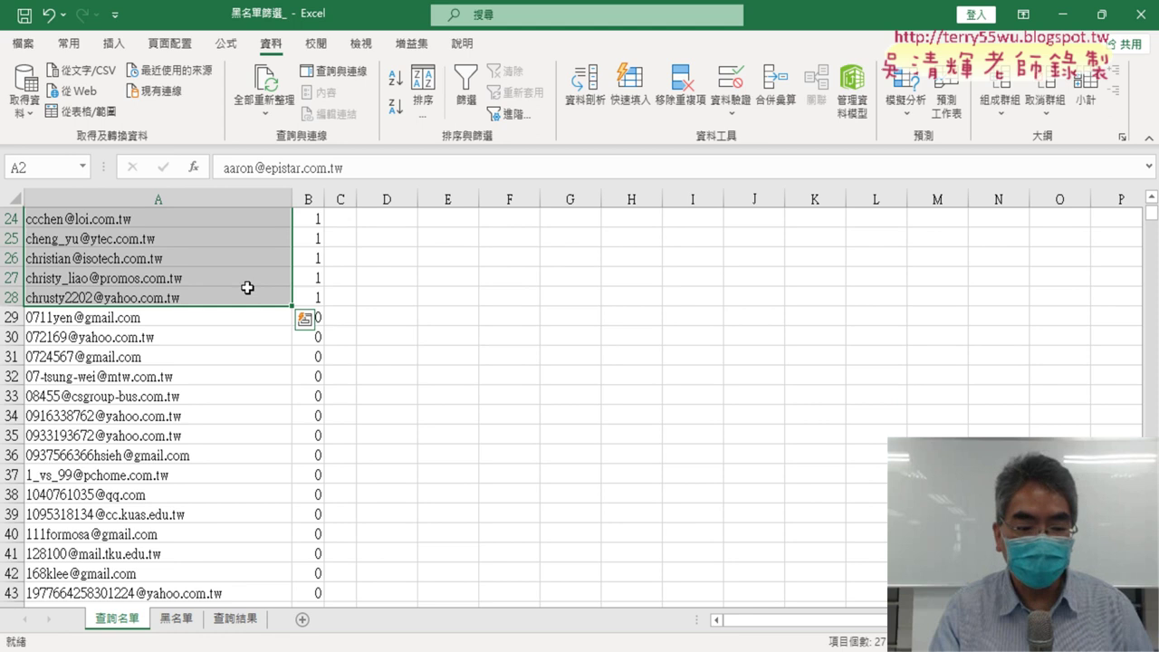
pyautogui.hotkey('ctrl', 'c')
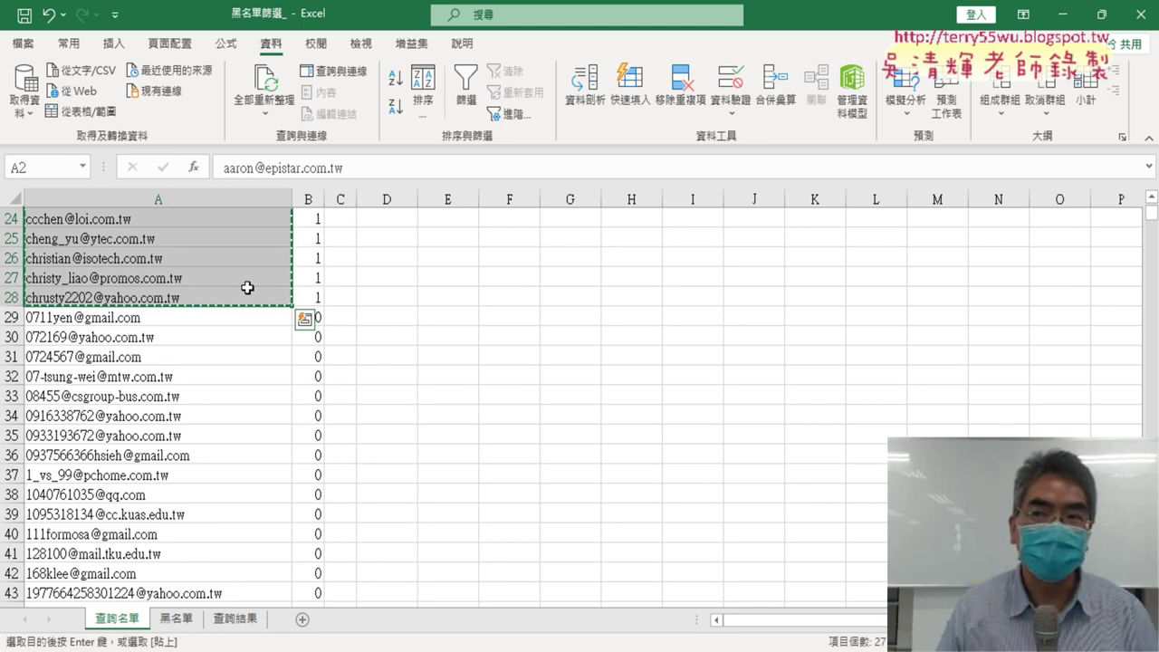
pyautogui.scroll(8, 247, 287)
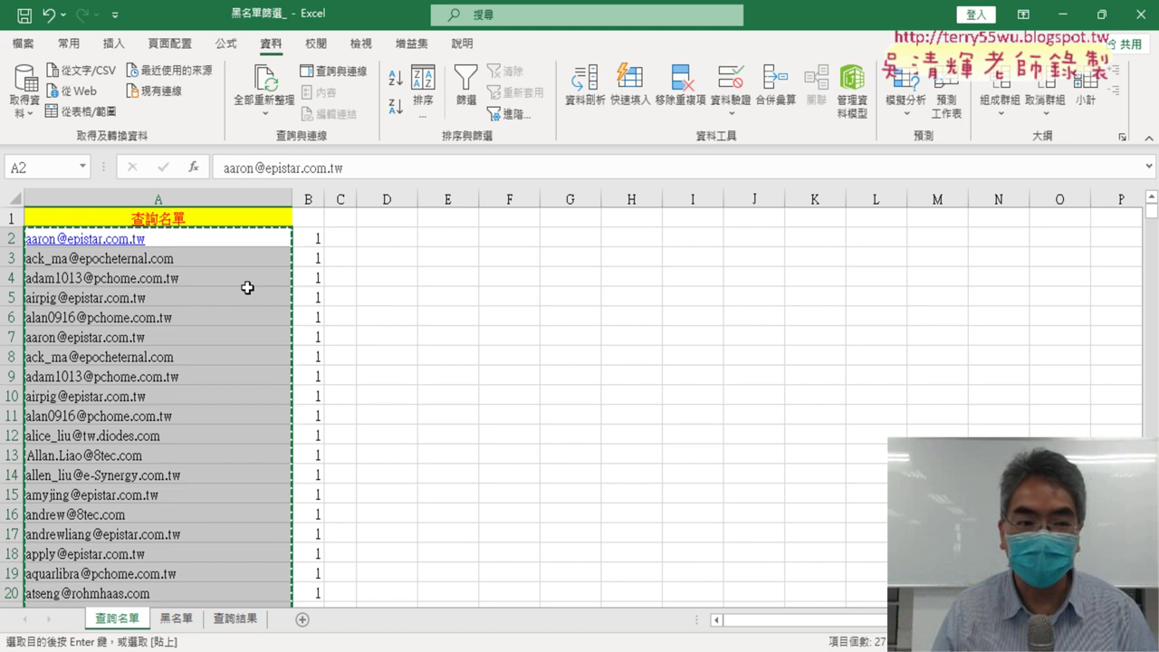
# Step: Copy the 查詢名單 header and flagged emails in A1:A28 into cell A1 of 查詢結果
pyautogui.click(248, 622)
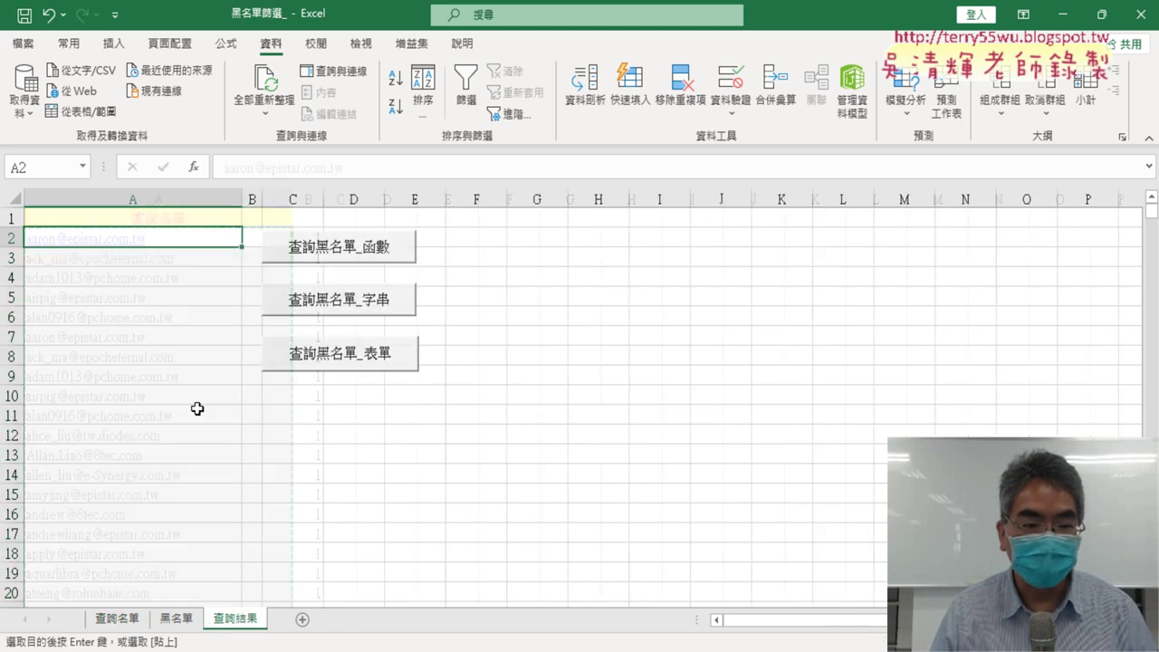
pyautogui.click(127, 623)
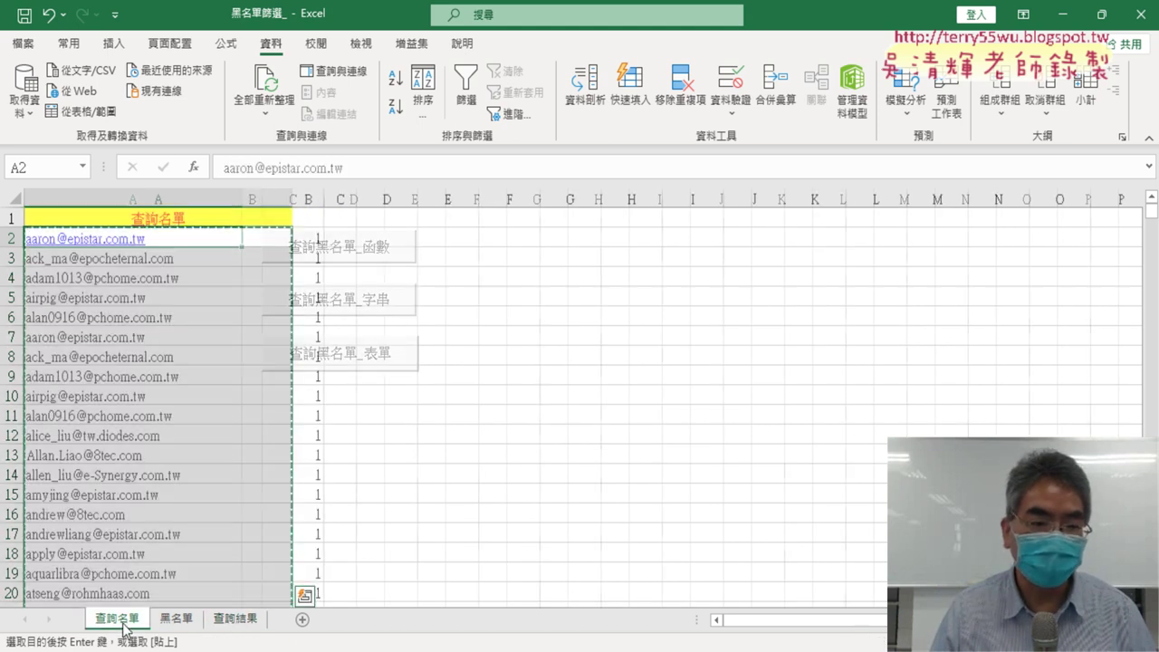
pyautogui.moveTo(217, 217)
pyautogui.mouseDown()
pyautogui.moveTo(199, 374)
pyautogui.moveTo(236, 248)
pyautogui.moveTo(249, 117)
pyautogui.mouseUp()
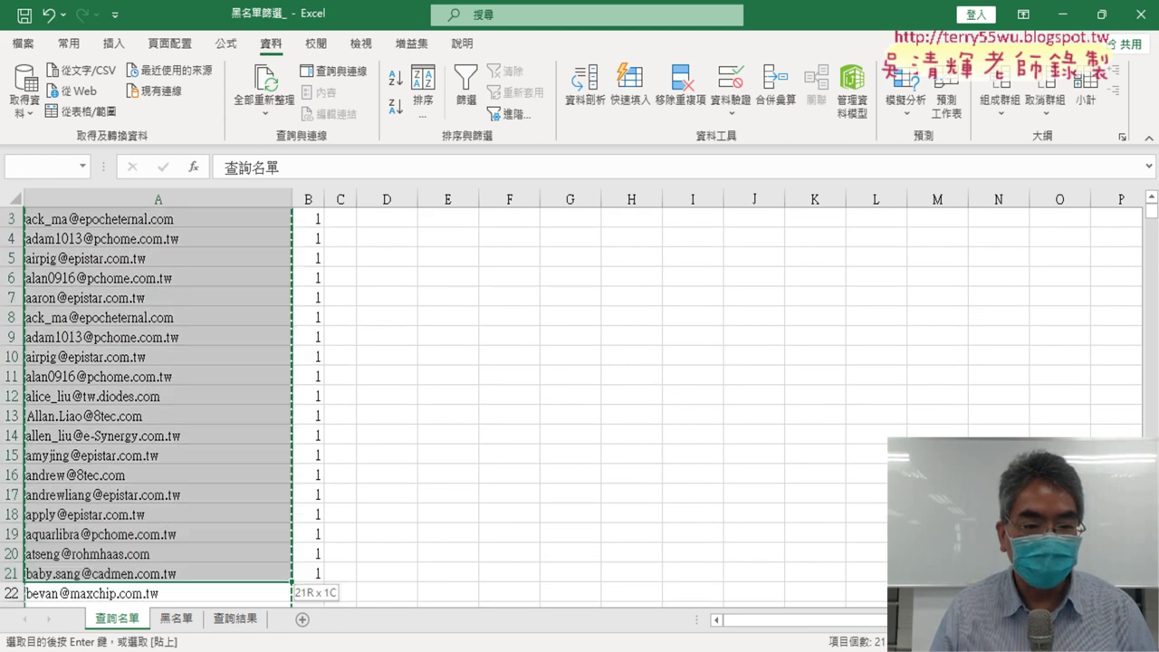
pyautogui.moveTo(249, 116); pyautogui.dragTo(237, 476)
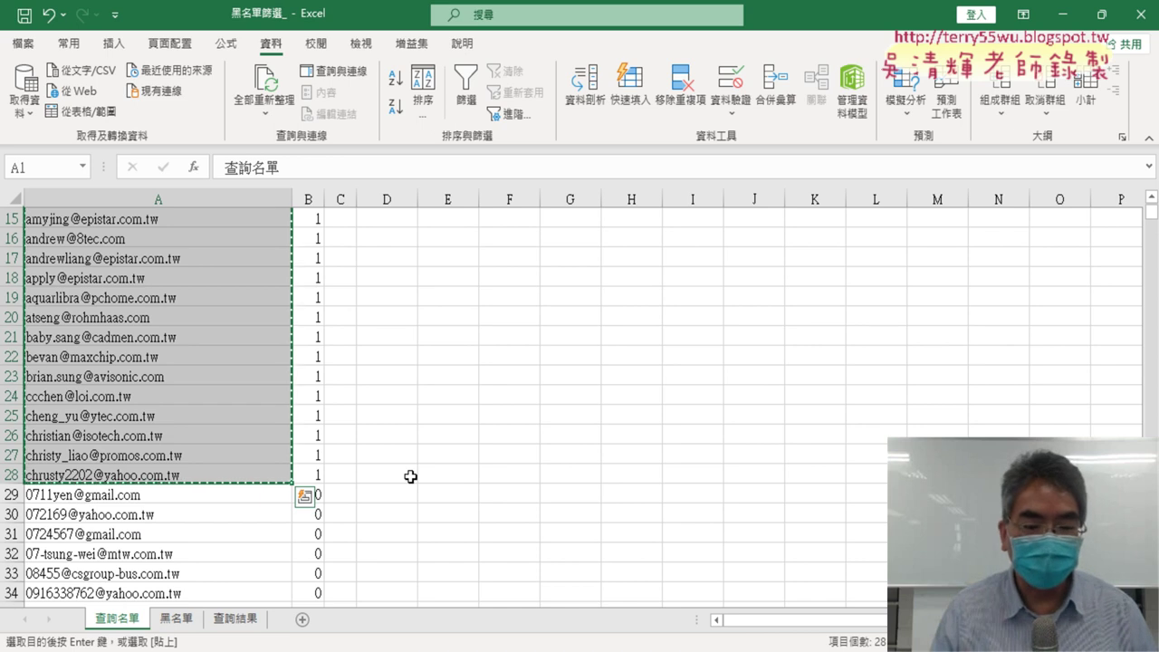
pyautogui.click(240, 619)
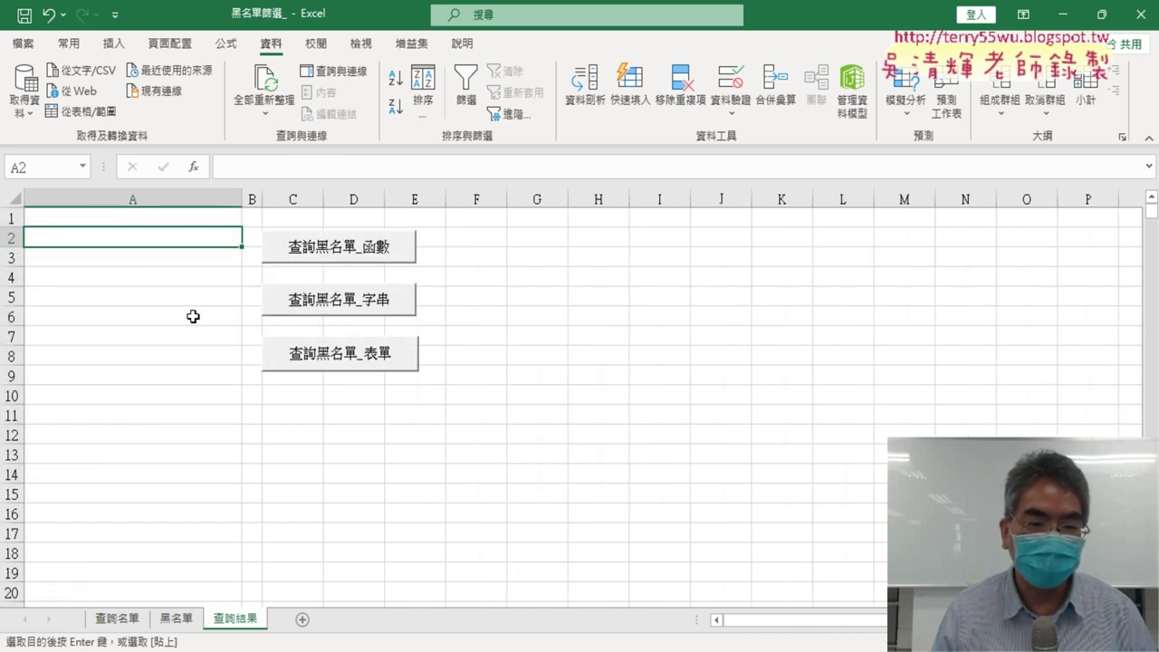
pyautogui.click(169, 214)
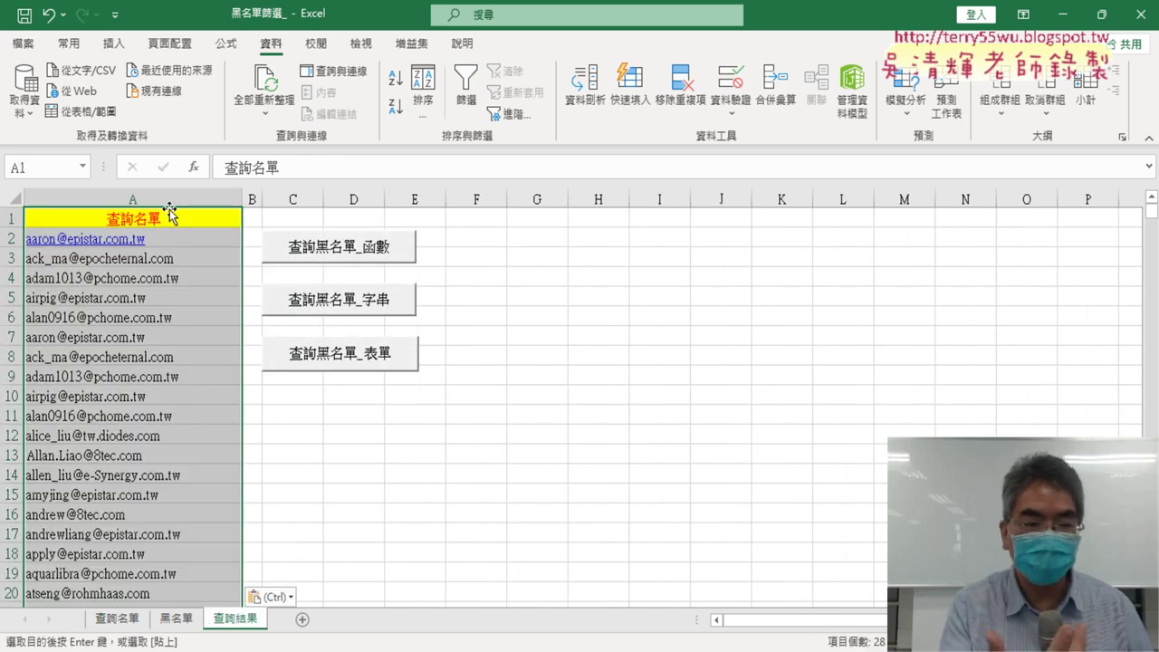
pyautogui.click(116, 619)
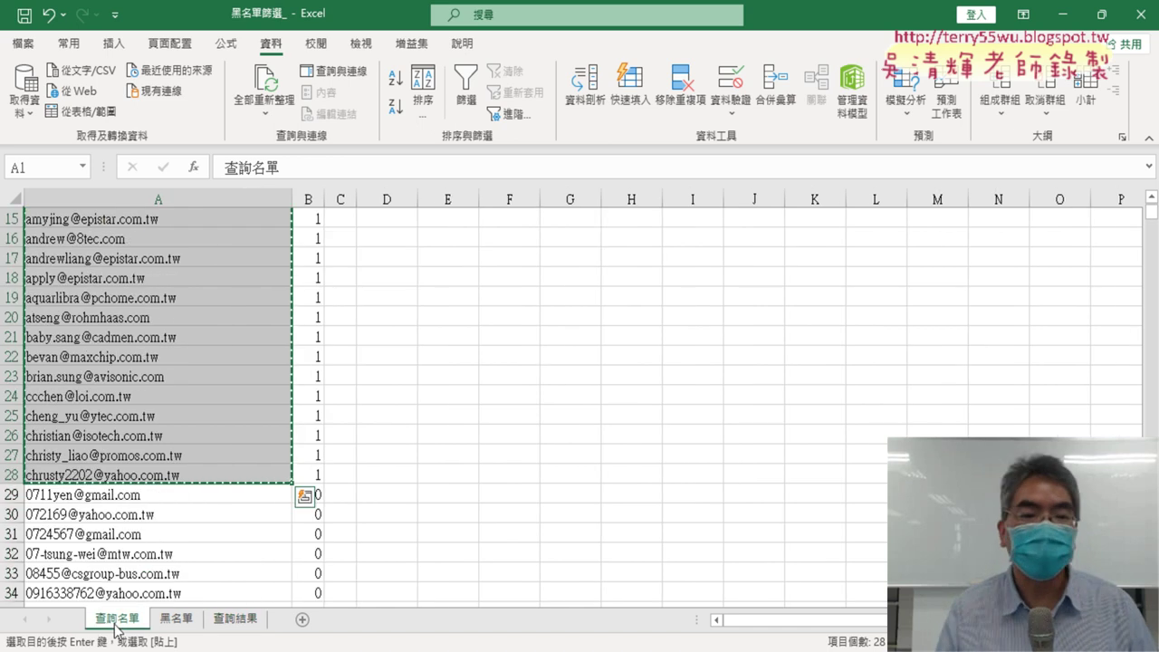
pyautogui.scroll(5, 397, 377)
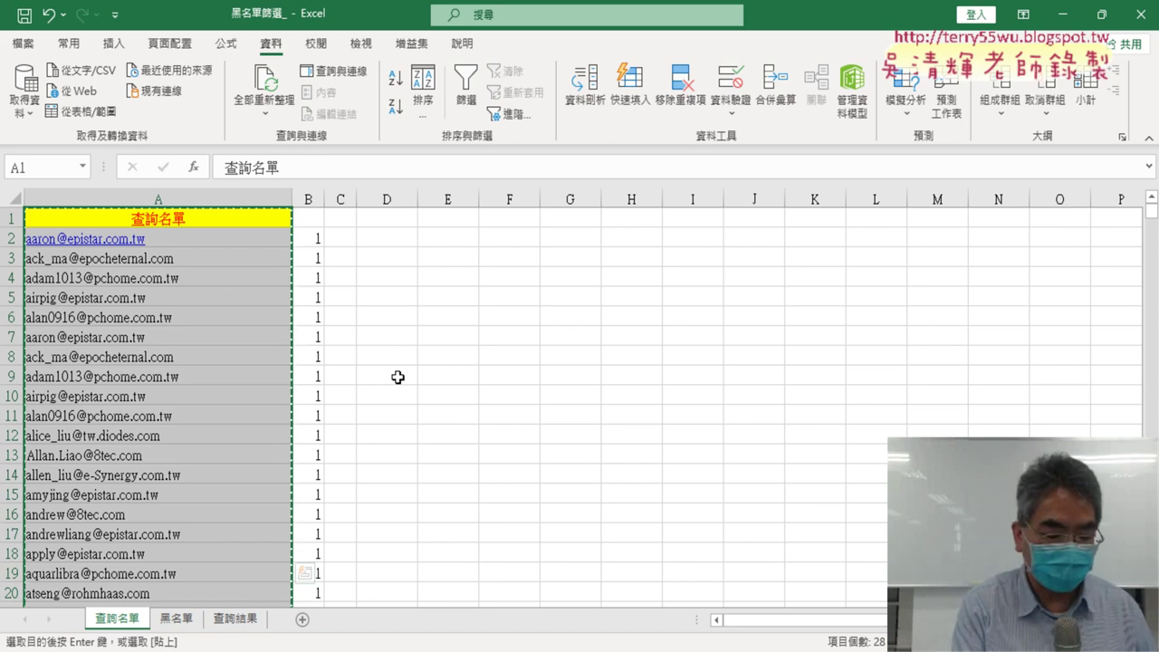
# Step: Undo the sort and fill =COUNTIF(黑名單,A2) down column B so each email shows 1 or 0
pyautogui.hotkey('ctrl', 'pagedown')
pyautogui.hotkey('ctrl', 'pagedown')
pyautogui.hotkey('ctrl', 'pageup')
pyautogui.hotkey('ctrl', 'pageup')
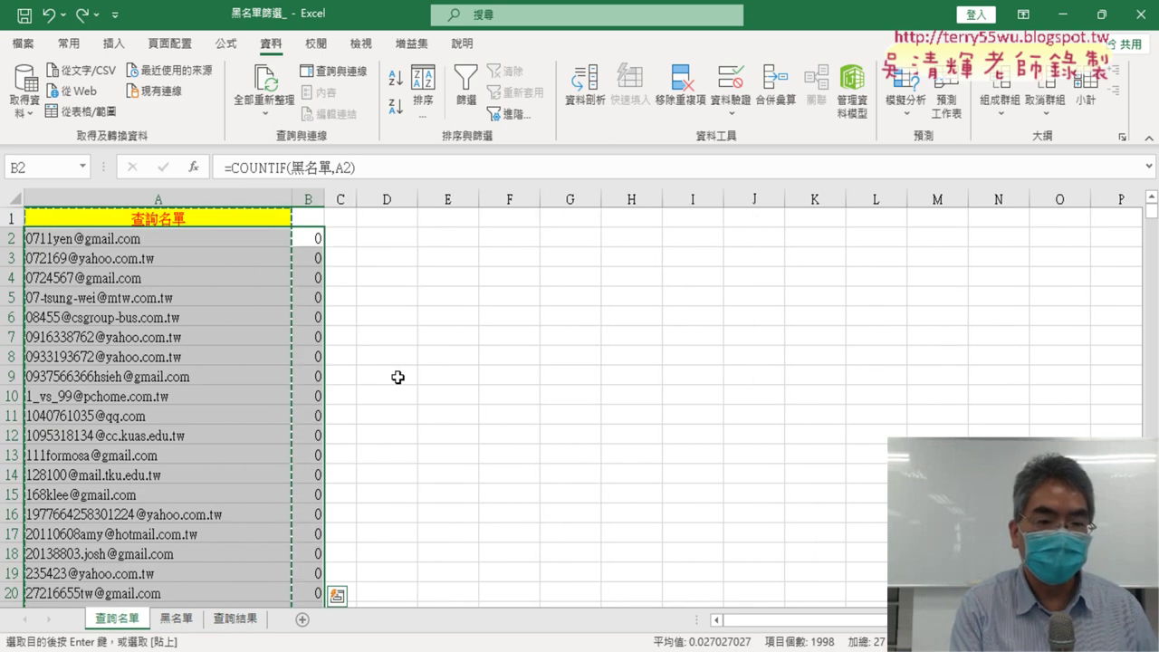
pyautogui.hotkey('ctrl', 'z')
pyautogui.hotkey('ctrl', 'z')
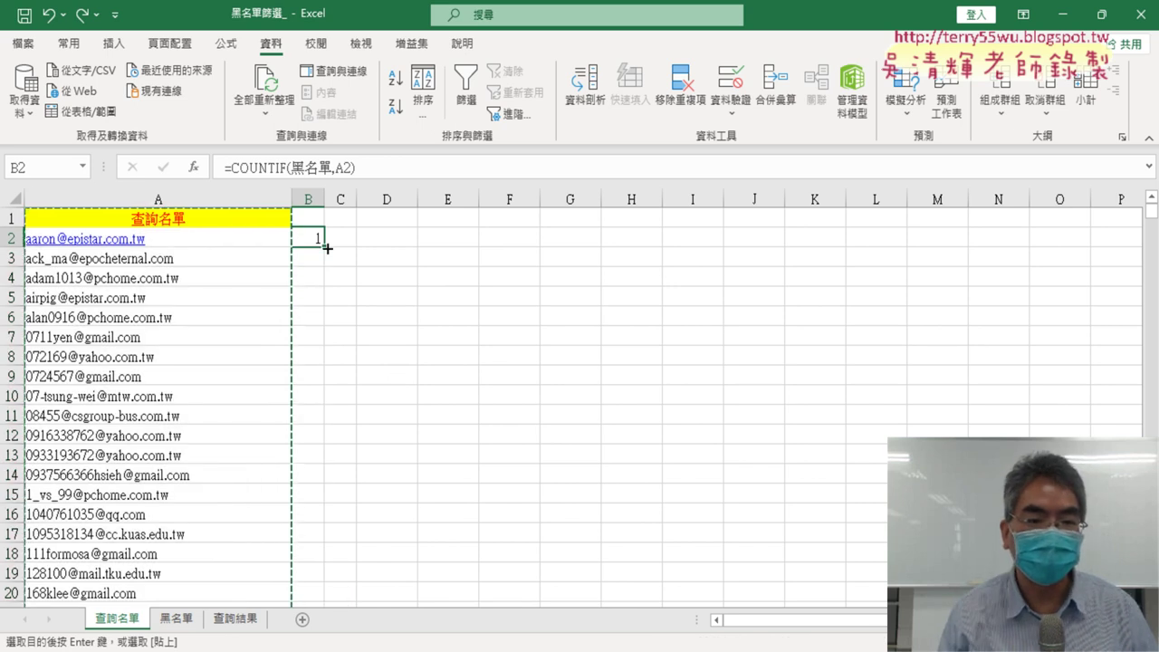
pyautogui.doubleClick(324, 246)
pyautogui.click(316, 219)
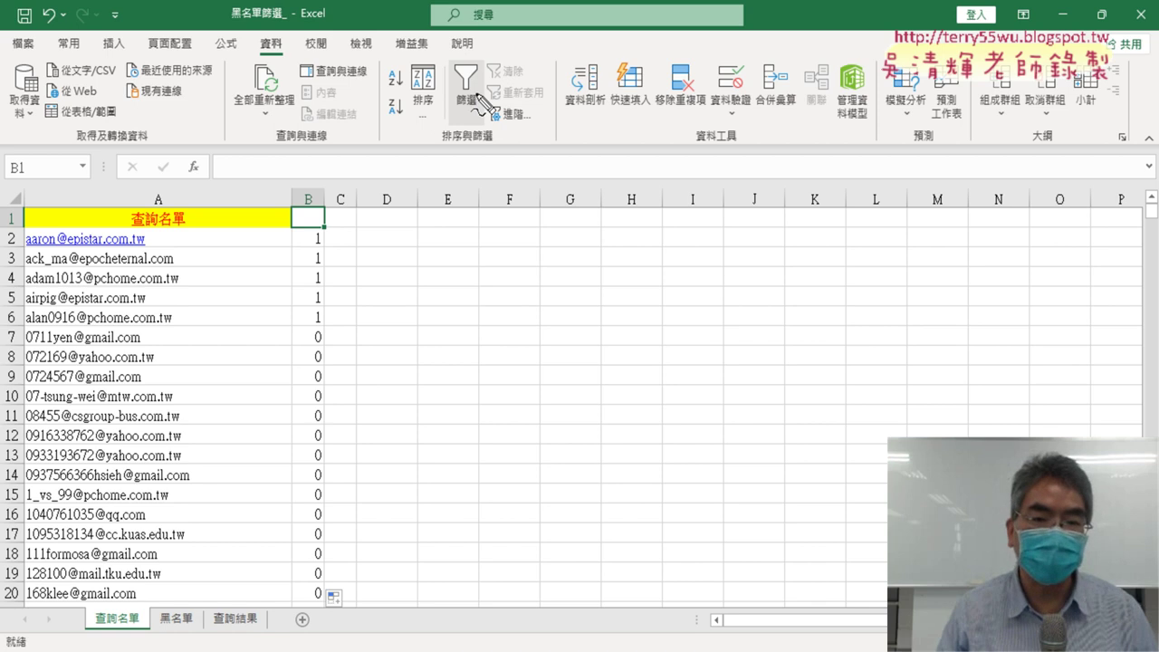
# Step: Annotate the filter feature and cell B1 for viewers, then clear the marks
pyautogui.moveTo(480, 118)
pyautogui.mouseDown()
pyautogui.moveTo(435, 76)
pyautogui.moveTo(462, 127)
pyautogui.mouseUp()
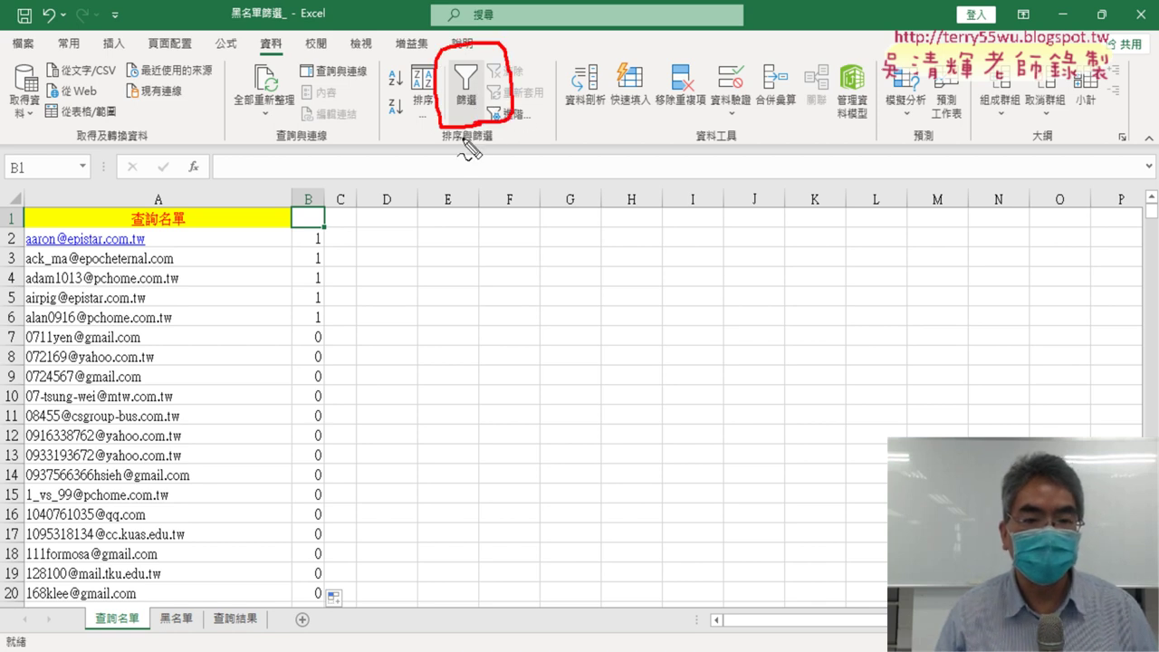
pyautogui.moveTo(318, 190); pyautogui.dragTo(438, 159)
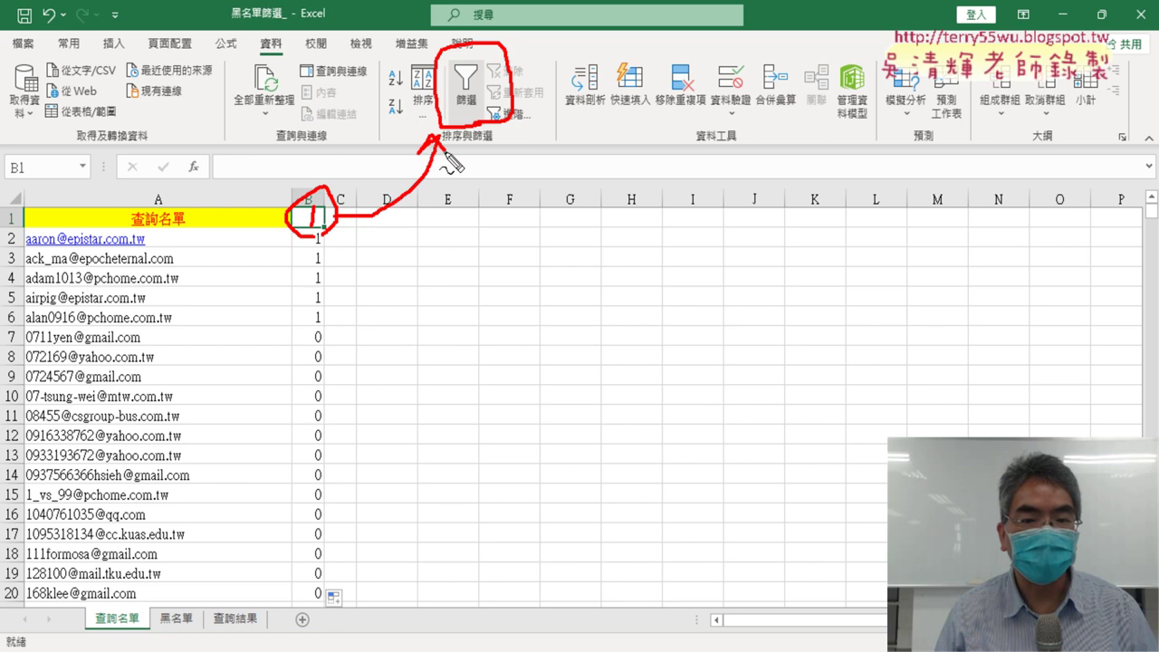
pyautogui.press('Escape')
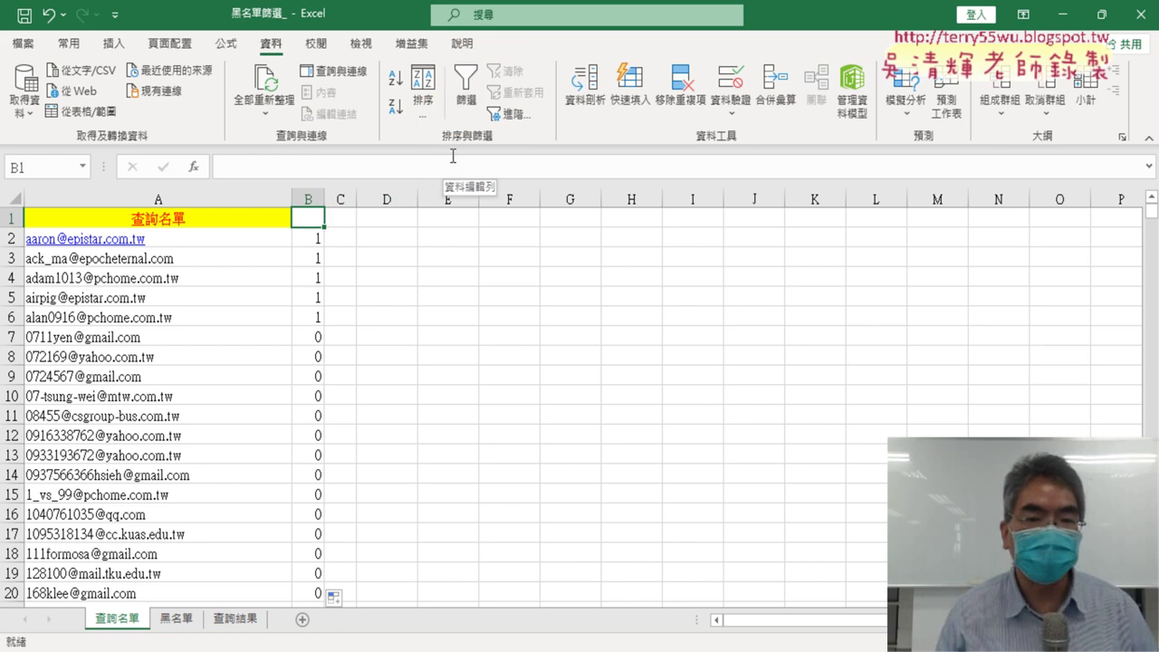
# Step: Turn on Data > Filter and filter column B to show only rows flagged 1
pyautogui.click(465, 103)
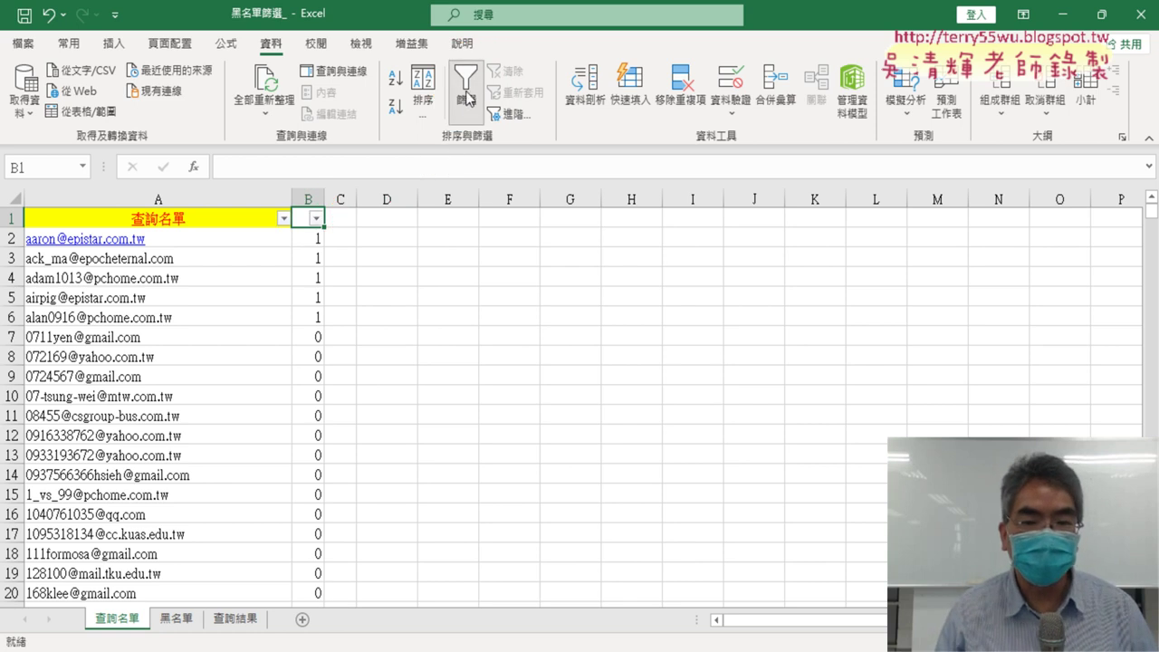
pyautogui.click(314, 220)
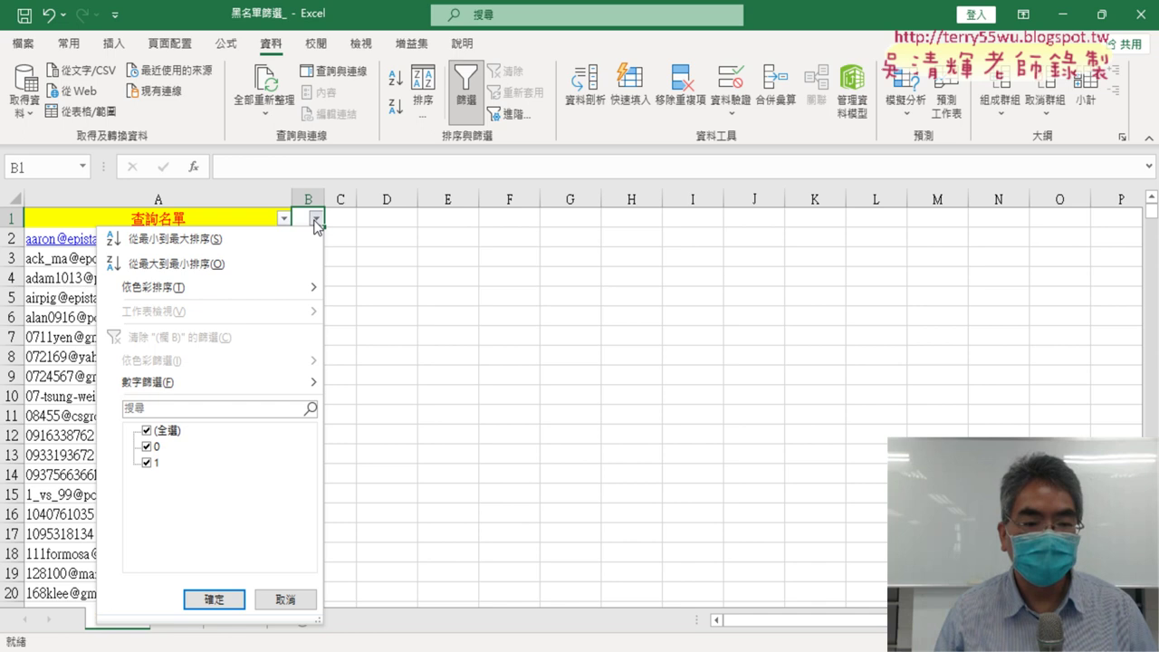
pyautogui.click(153, 439)
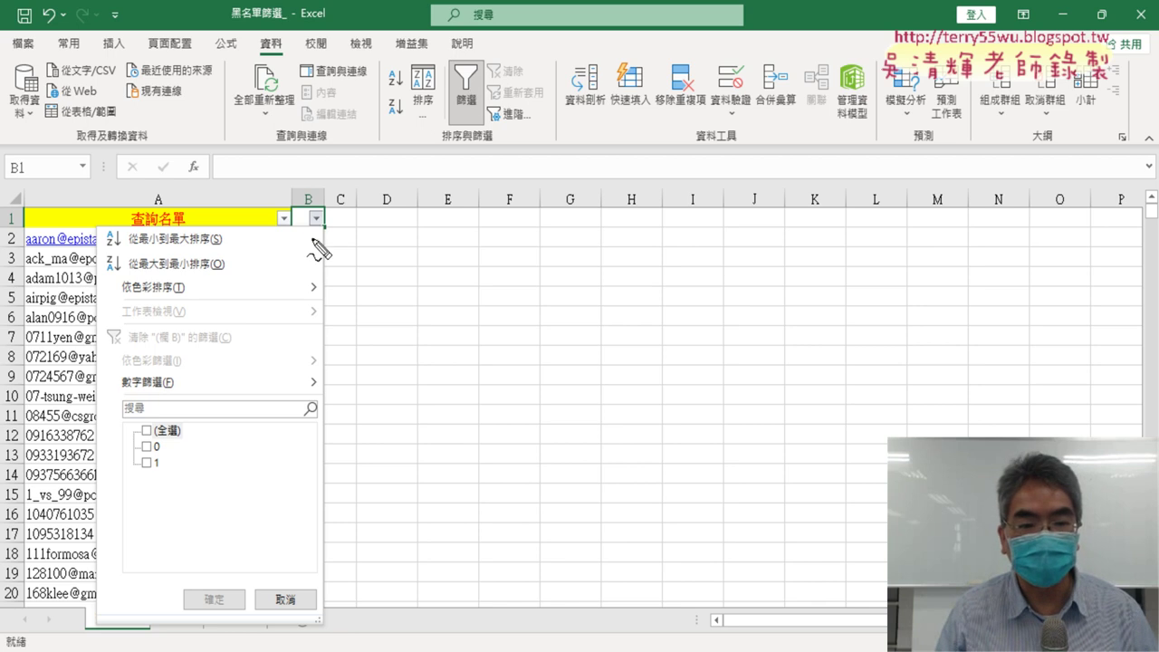
pyautogui.moveTo(324, 231)
pyautogui.mouseDown()
pyautogui.moveTo(206, 440)
pyautogui.moveTo(168, 465)
pyautogui.moveTo(171, 456)
pyautogui.mouseUp()
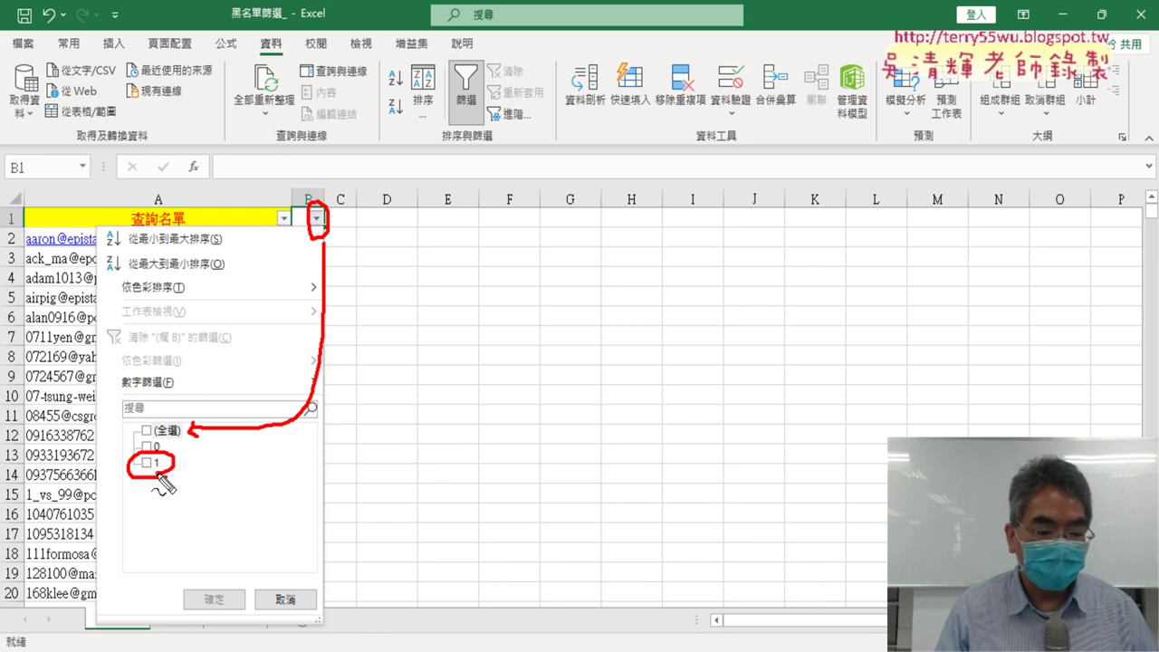
pyautogui.press('Escape')
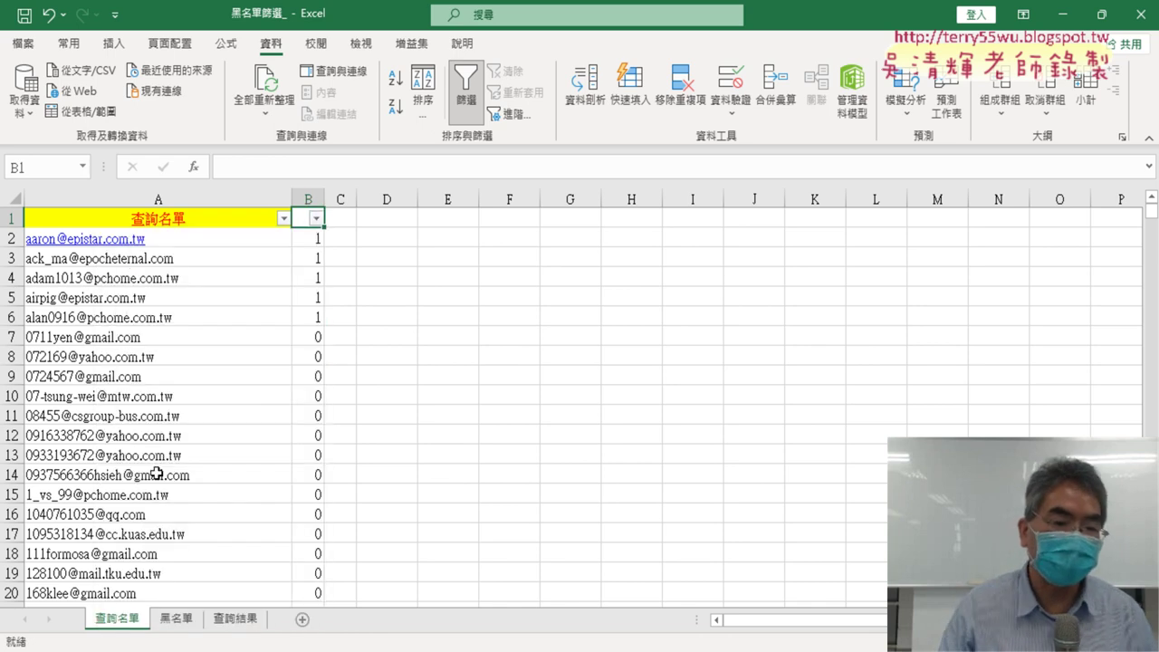
pyautogui.click(315, 218)
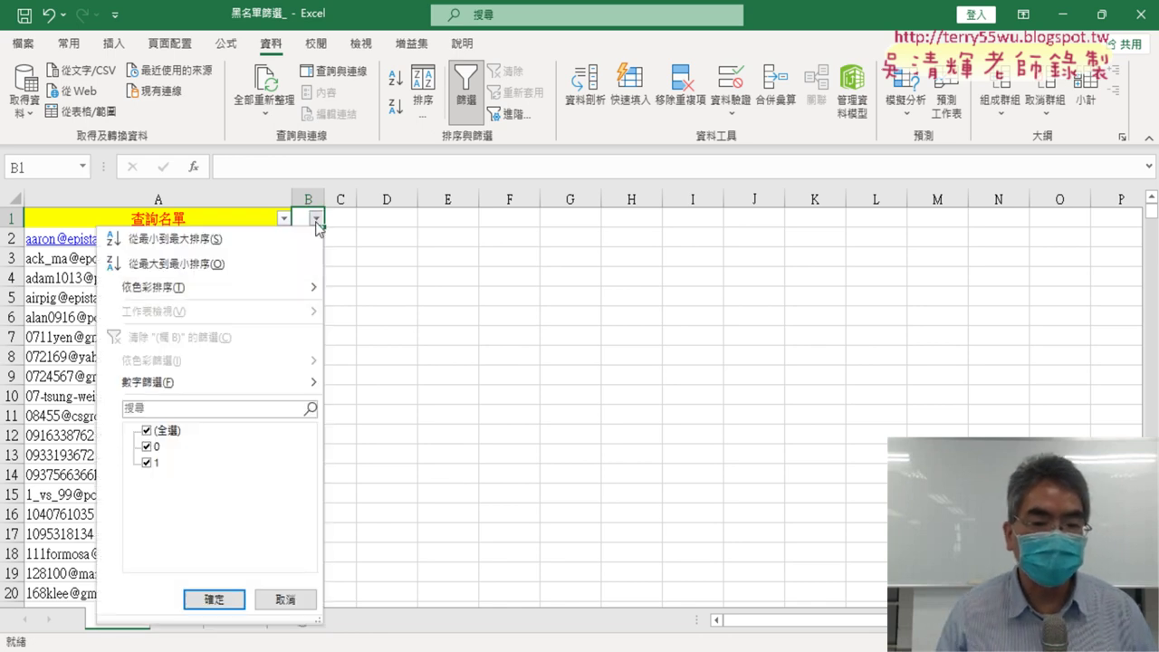
pyautogui.click(147, 431)
pyautogui.click(147, 462)
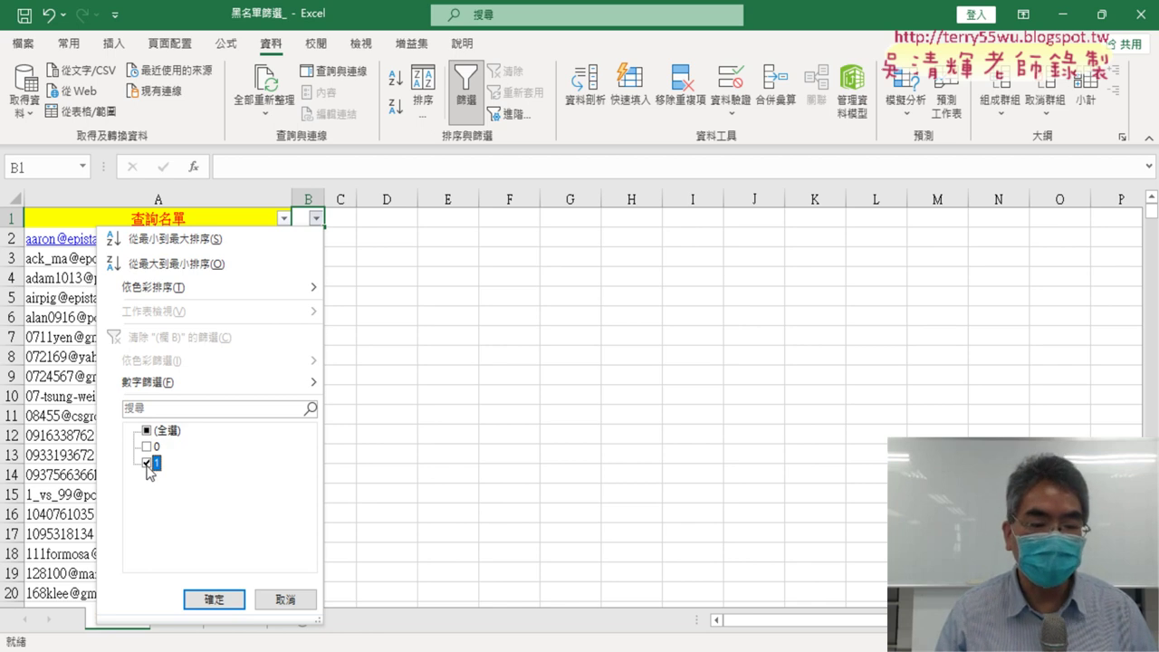
pyautogui.click(215, 599)
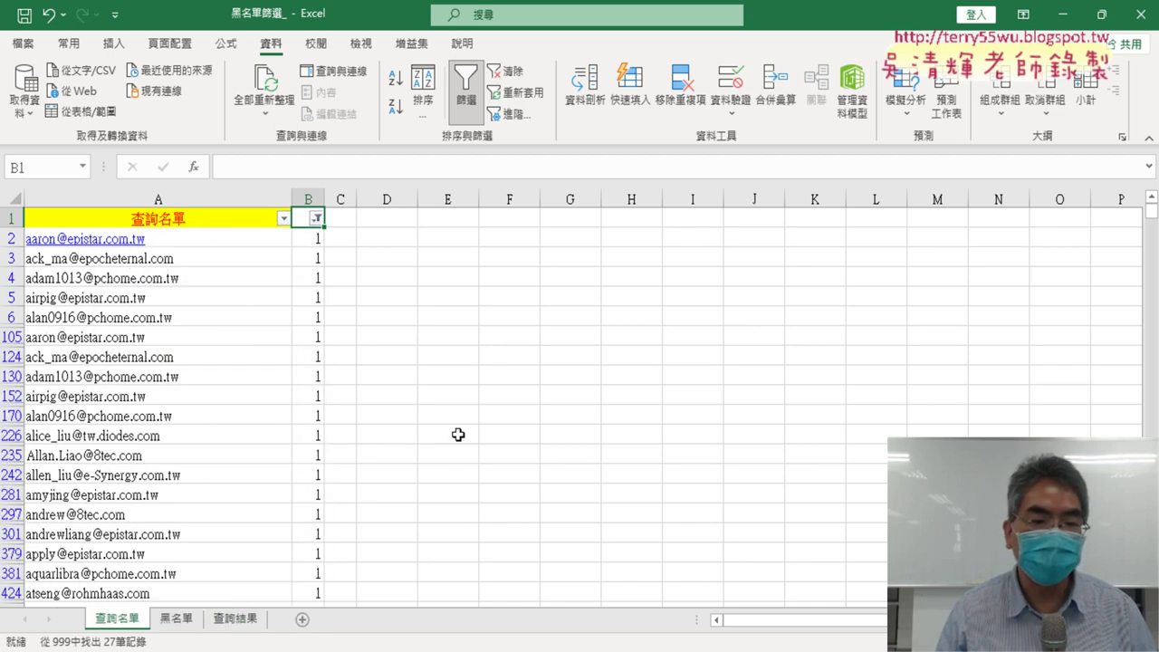
# Step: Select the 27 filtered blacklisted emails in column A from A1 down to row 971
pyautogui.scroll(-2, 458, 434)
pyautogui.scroll(-1, 459, 435)
pyautogui.scroll(-1, 458, 435)
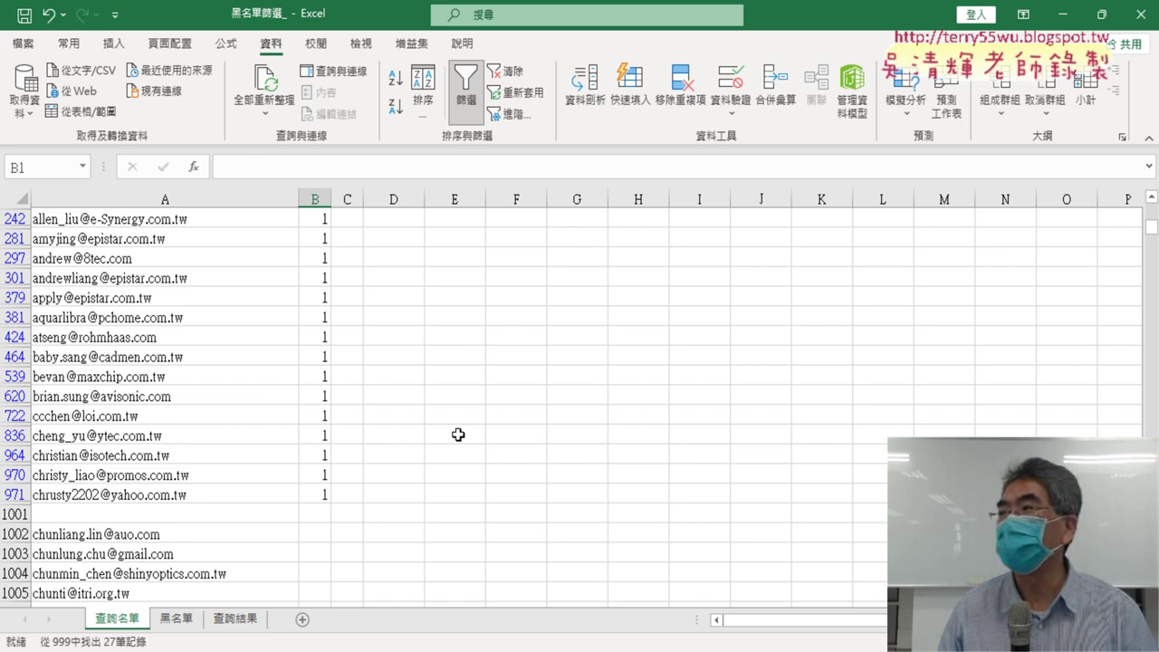
pyautogui.scroll(2, 458, 435)
pyautogui.scroll(3, 458, 434)
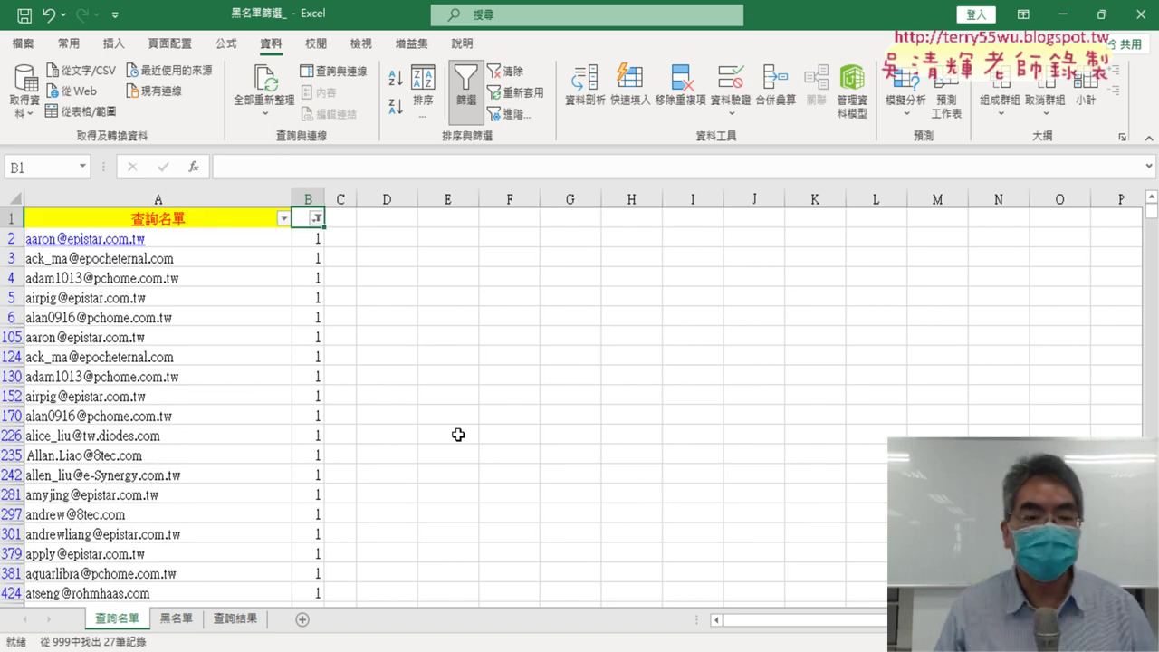
pyautogui.moveTo(227, 223)
pyautogui.mouseDown()
pyautogui.moveTo(217, 589)
pyautogui.moveTo(239, 574)
pyautogui.mouseUp()
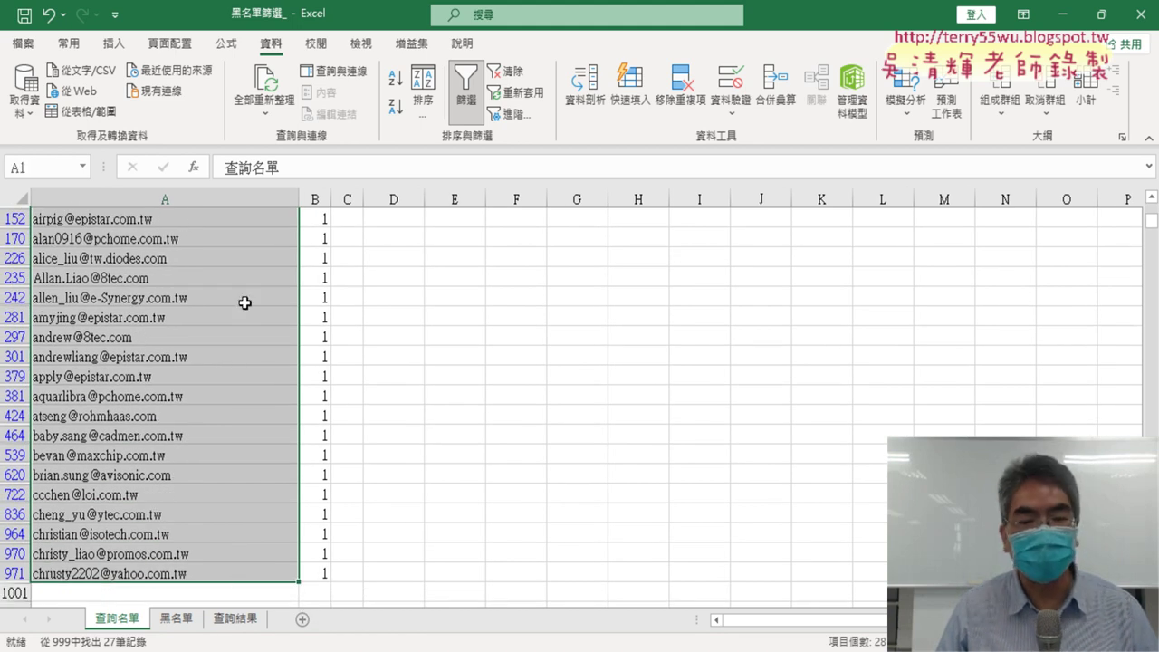
# Step: Copy the filtered emails and paste them at cell A1 of the 查詢結果 sheet
pyautogui.hotkey('ctrl', 'c')
pyautogui.click(235, 621)
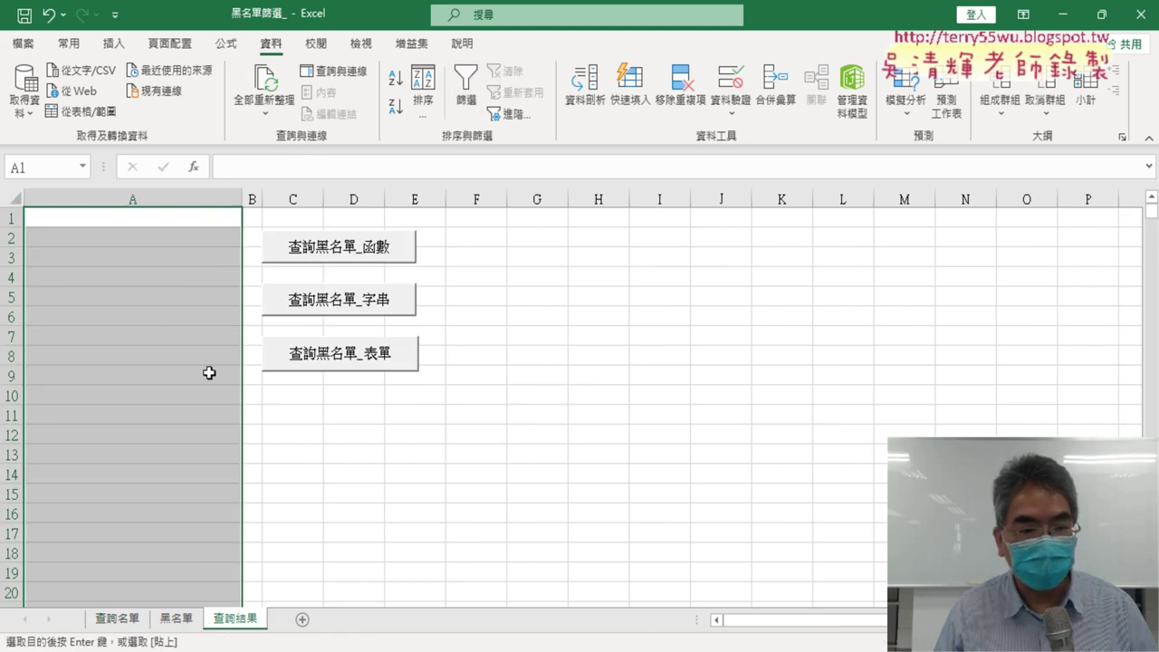
pyautogui.click(187, 226)
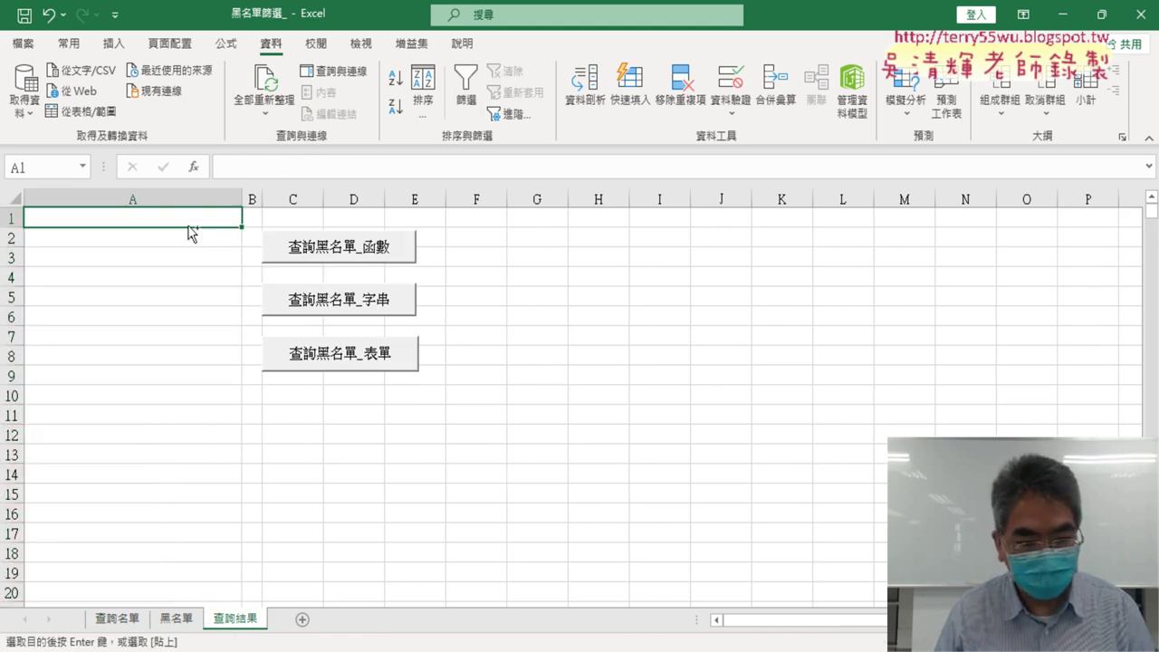
pyautogui.hotkey('ctrl', 'v')
# Step: Turn off filtering on 查詢名單 so all rows show again
pyautogui.click(115, 621)
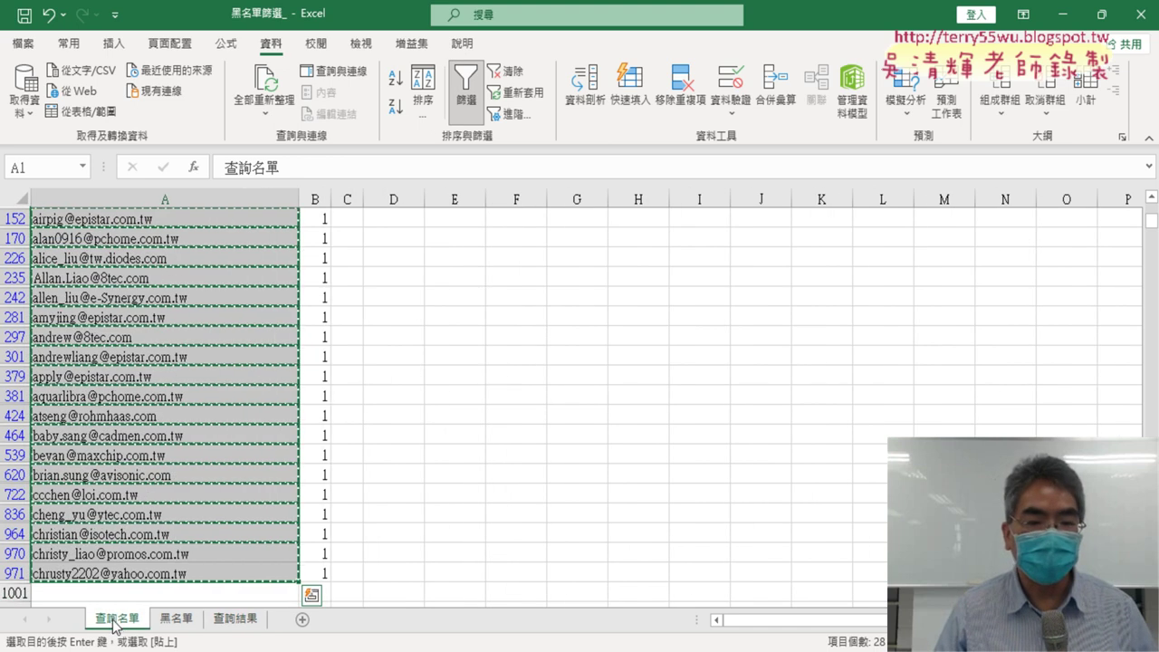
pyautogui.scroll(3, 339, 299)
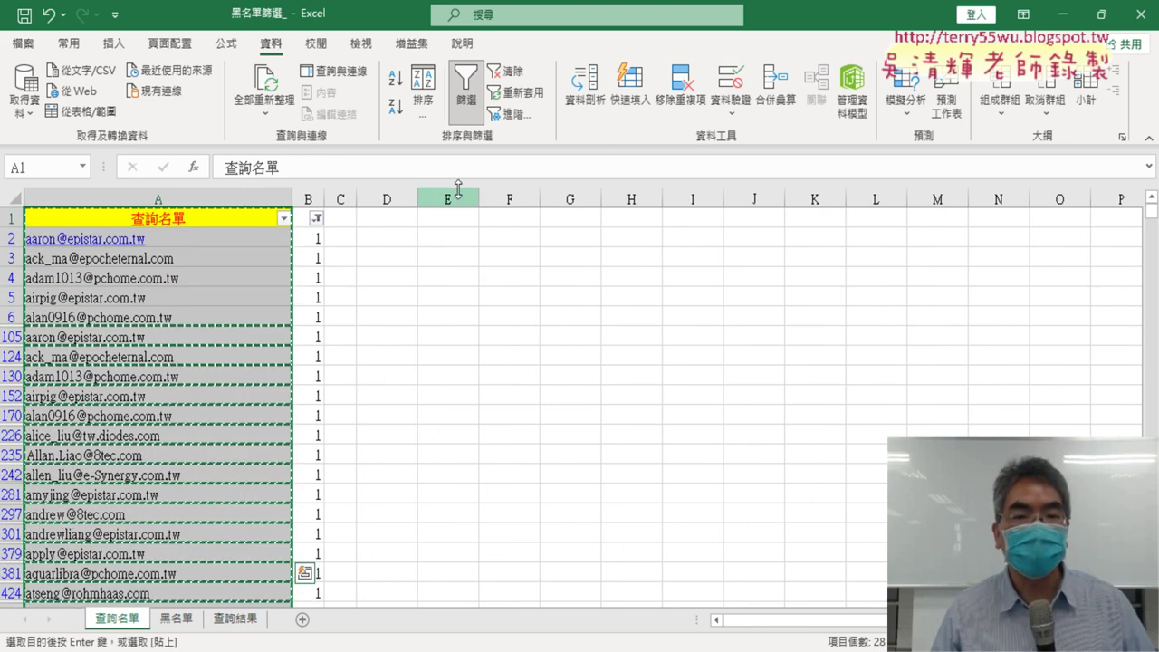
pyautogui.click(477, 112)
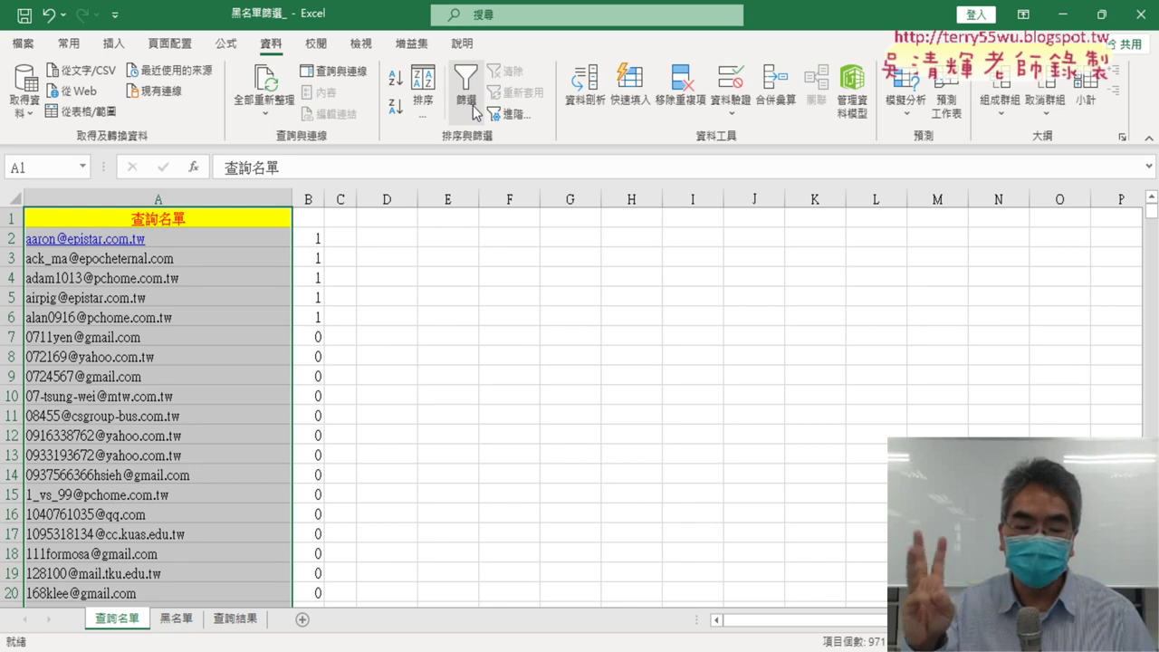
# Step: Review the Google Docs step notes, highlighting 黑名單 in step 1 and 篩選 in step 3
pyautogui.hotkey('alt', 'Tab')
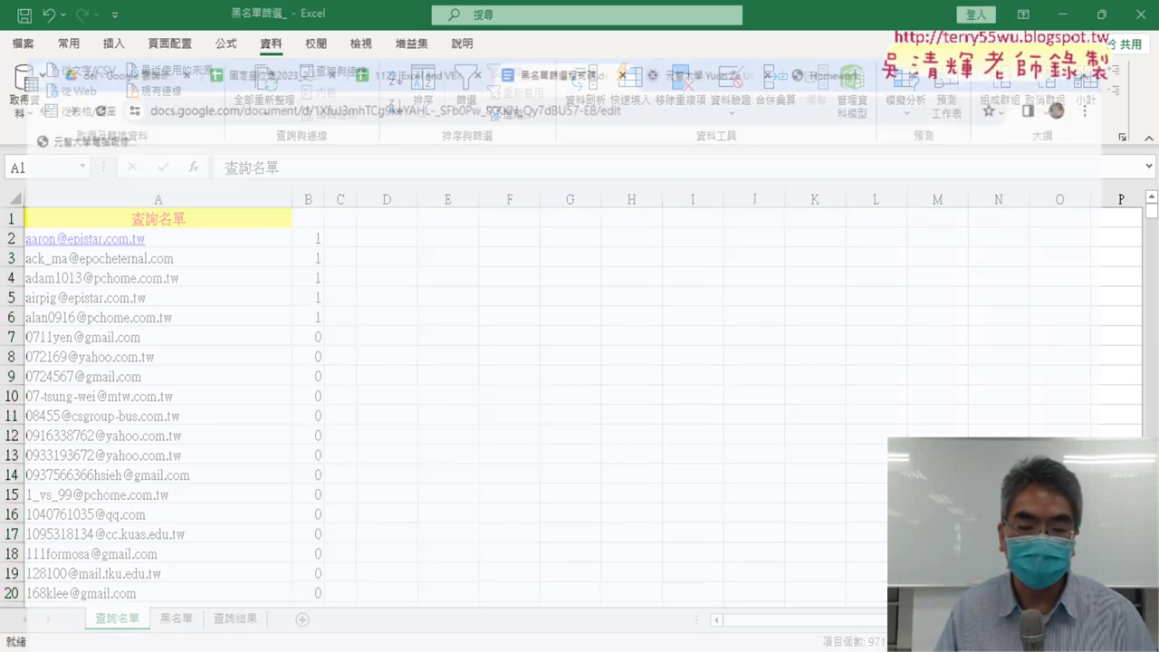
pyautogui.click(489, 349)
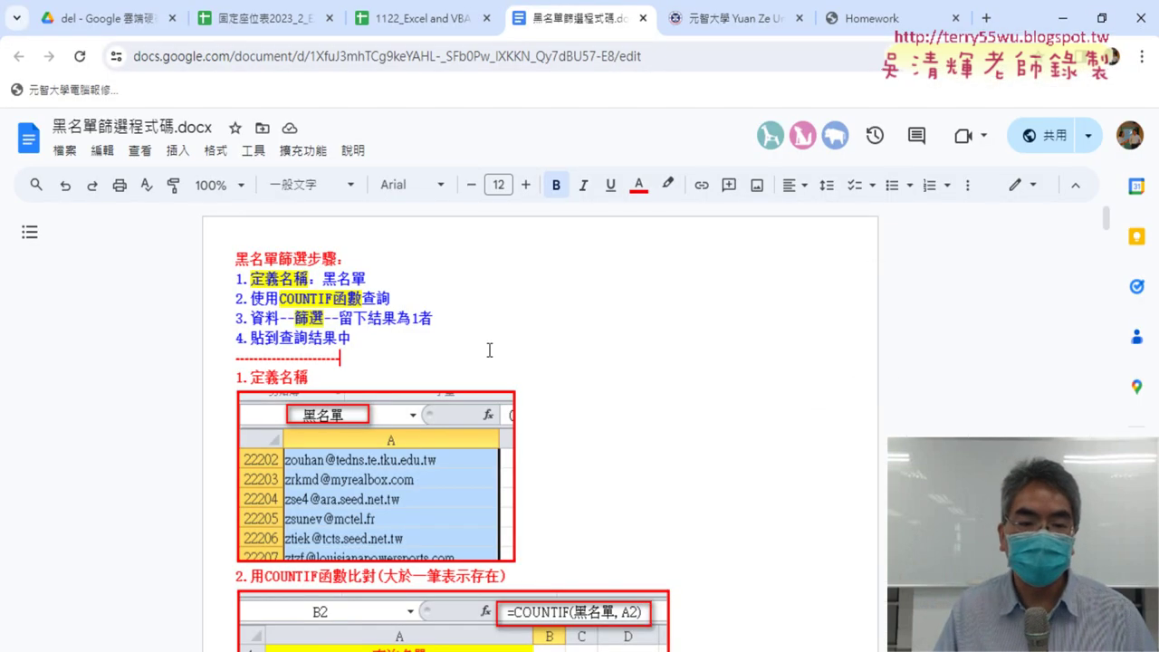
pyautogui.click(392, 341)
pyautogui.moveTo(374, 282); pyautogui.dragTo(322, 281)
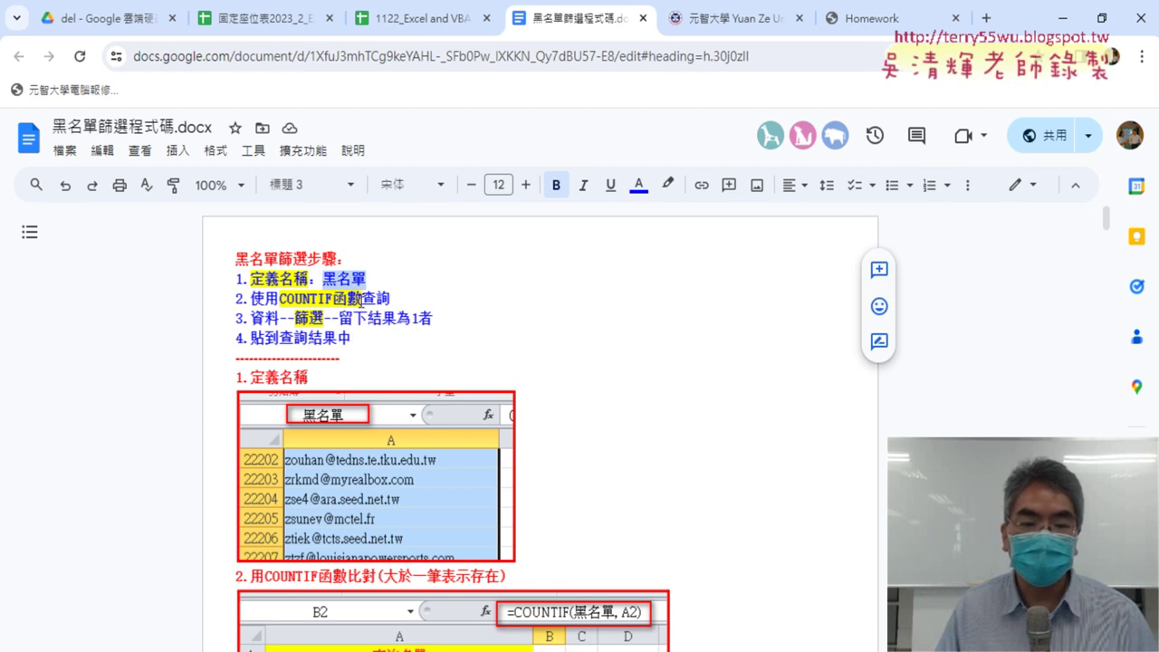
pyautogui.moveTo(360, 301)
pyautogui.mouseDown()
pyautogui.moveTo(279, 299)
pyautogui.moveTo(310, 318)
pyautogui.mouseUp()
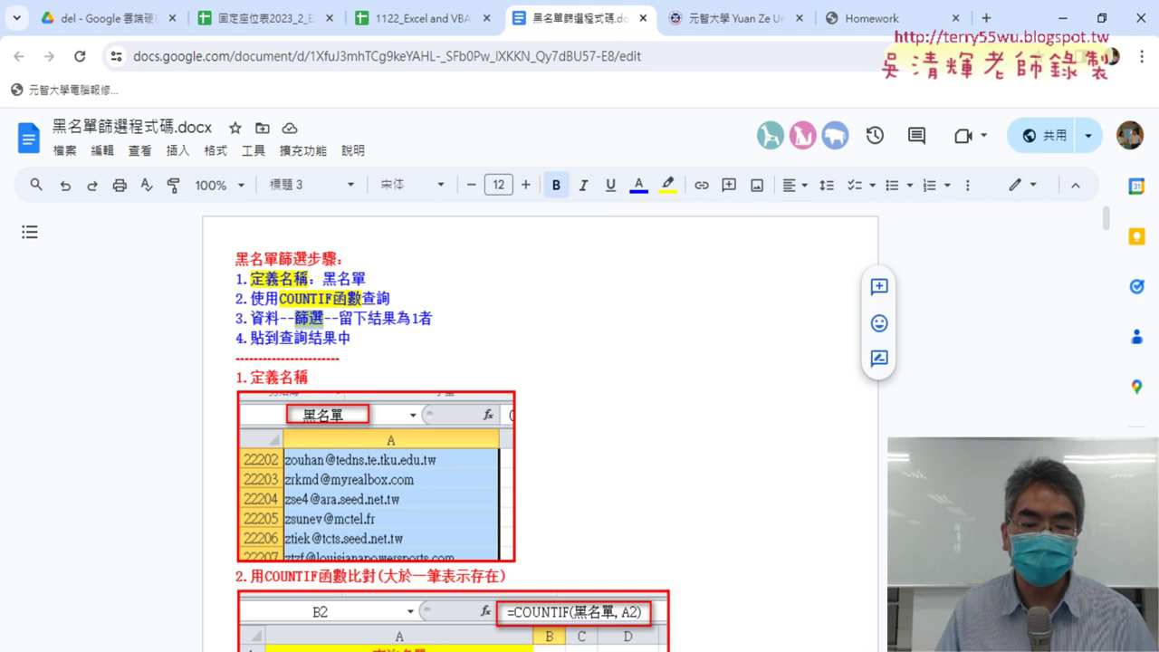
# Step: Return to the Excel workbook's 查詢結果 sheet
pyautogui.moveTo(408, 633)
pyautogui.click(398, 580)
pyautogui.click(237, 619)
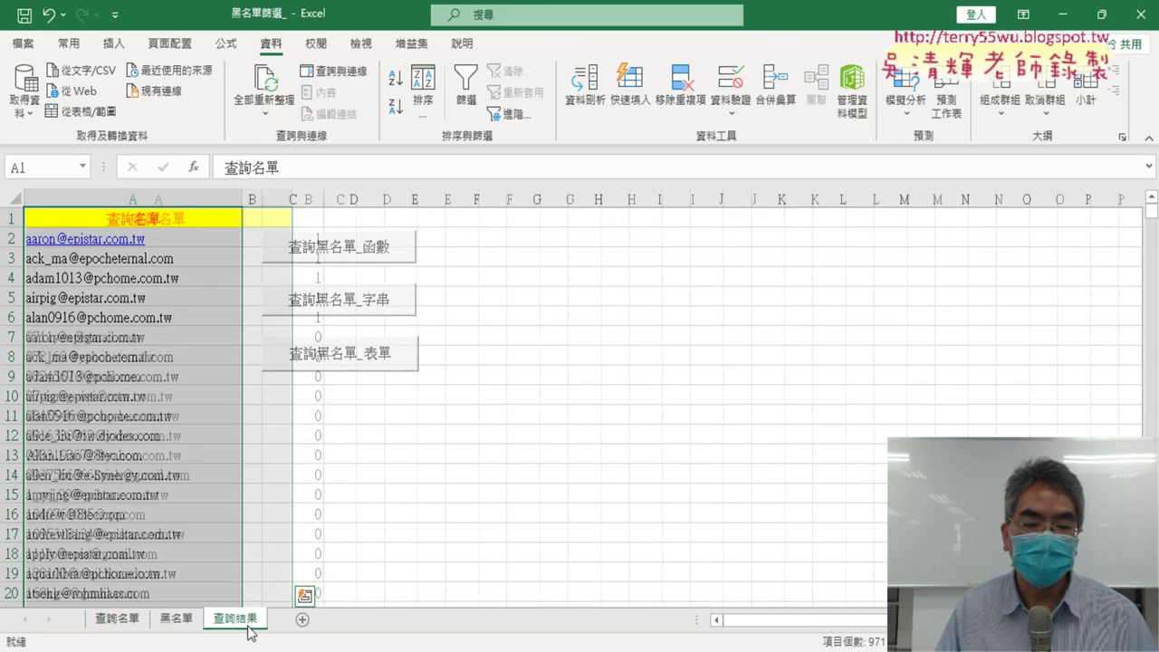